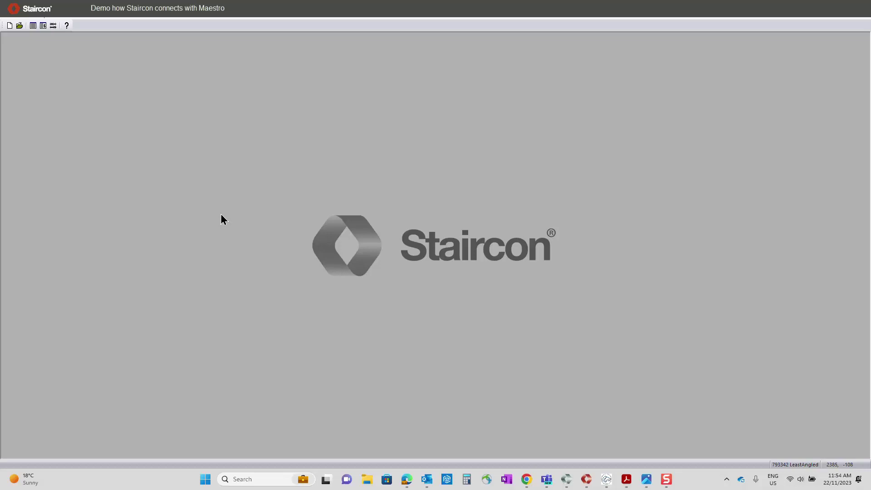
- Start a new stair project with the customer and our project number filled in
click(10, 25)
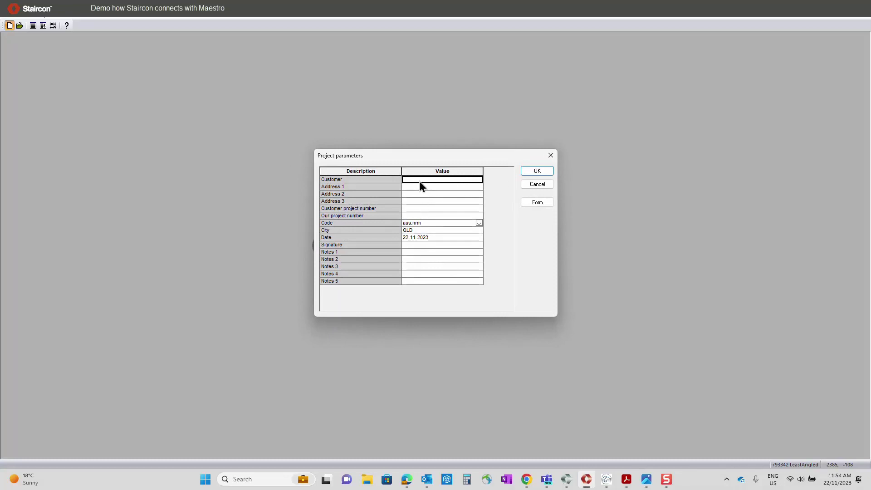
click(420, 180)
text(test1)
click(413, 216)
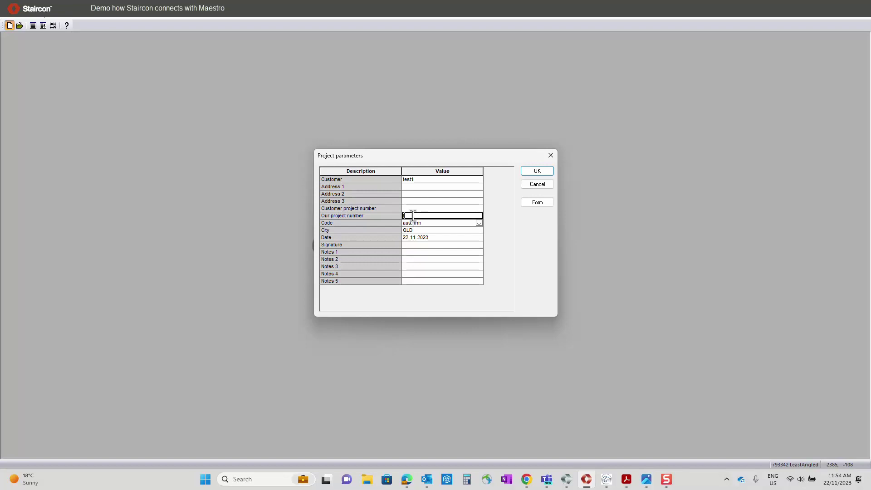
text(test1)
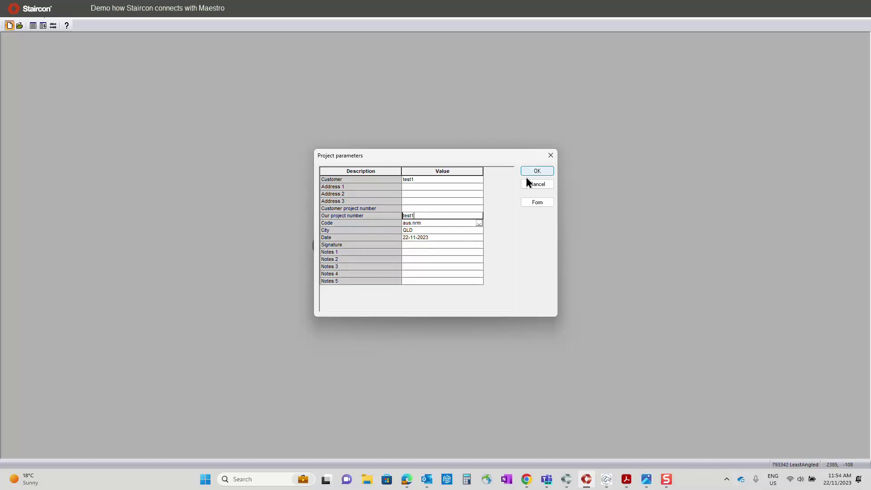
click(537, 171)
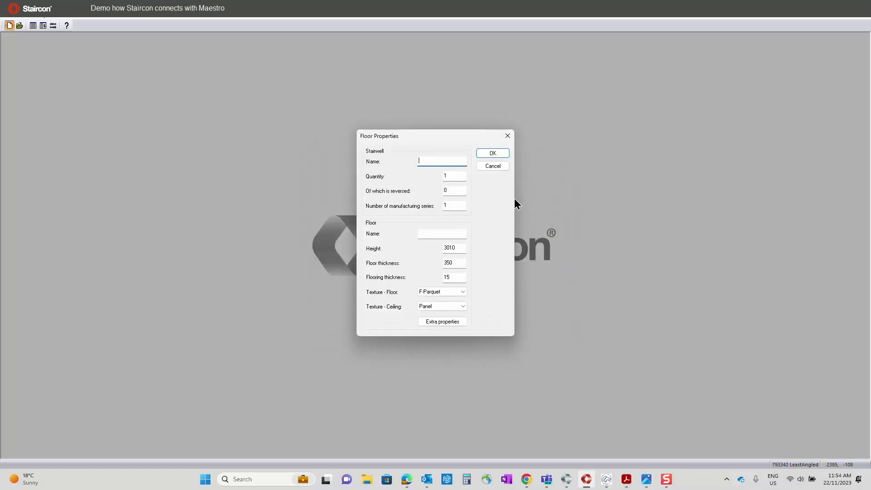
- Set the floor height to 3050 and confirm to open the plan
double_click(459, 247)
text(3050)
click(489, 153)
- Maximize the plan and place a 3500 by 1600 walled floor opening at the origin
click(721, 100)
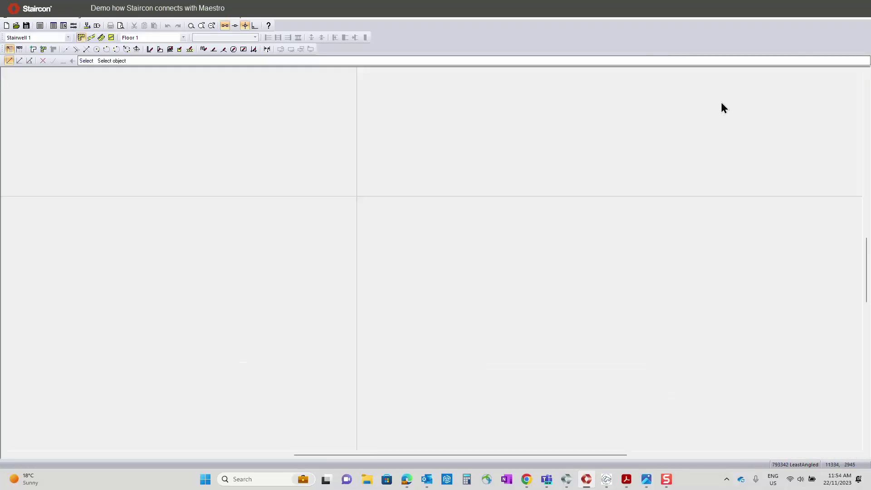
click(33, 49)
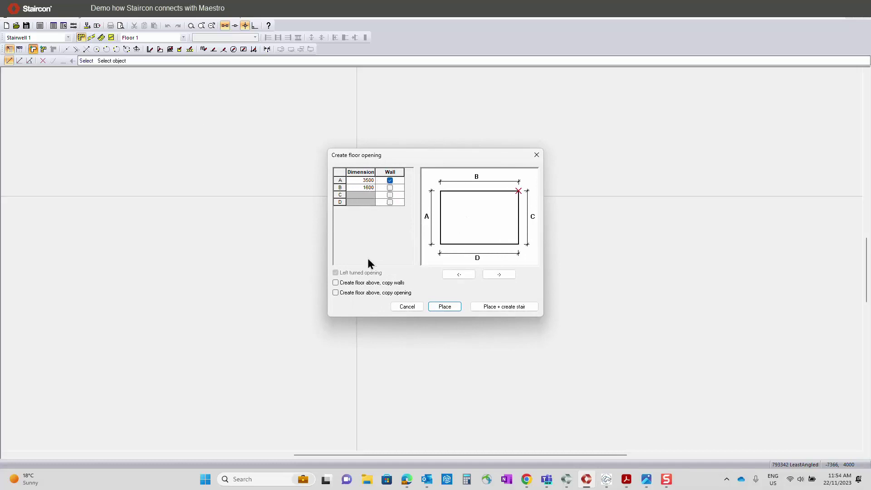
click(365, 283)
click(447, 309)
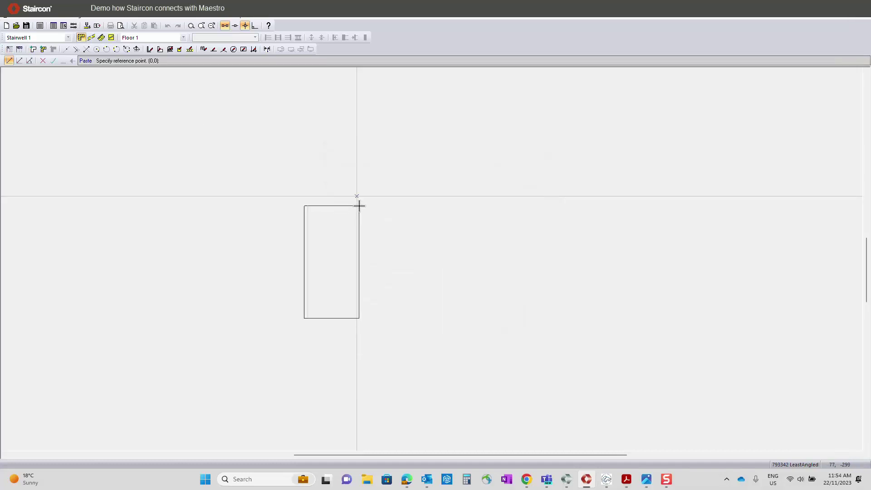
click(358, 203)
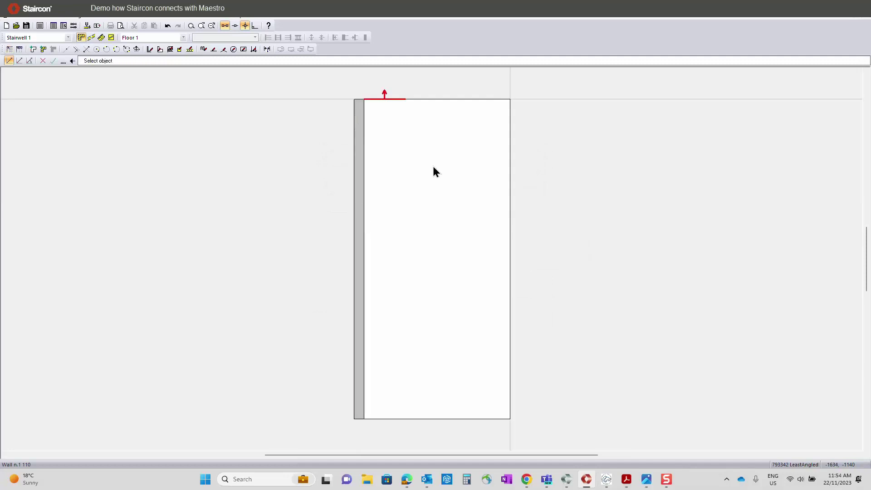
- Create a stair in the opening with a 15-step straight flight and apply it
click(415, 151)
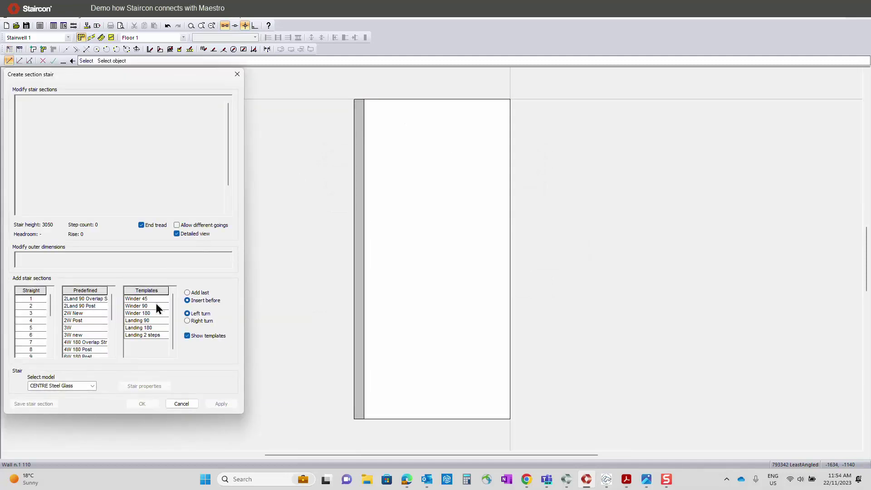
scroll(41, 343, down, 3)
double_click(40, 334)
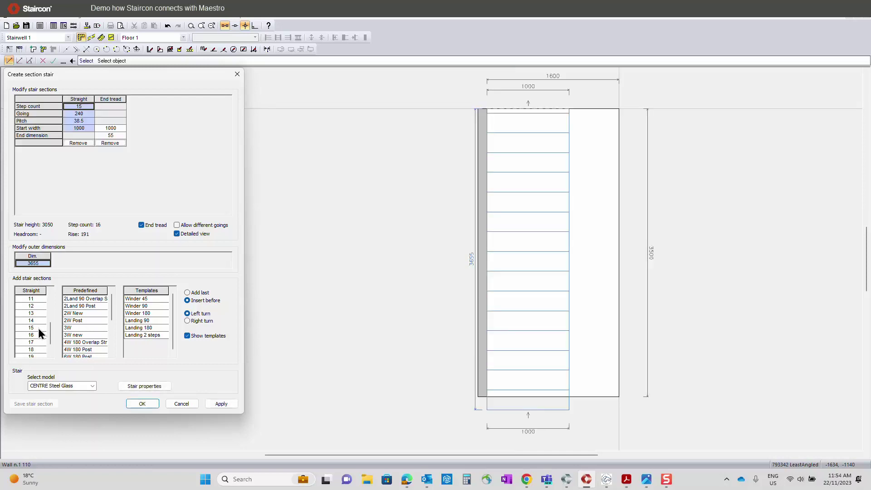
click(213, 407)
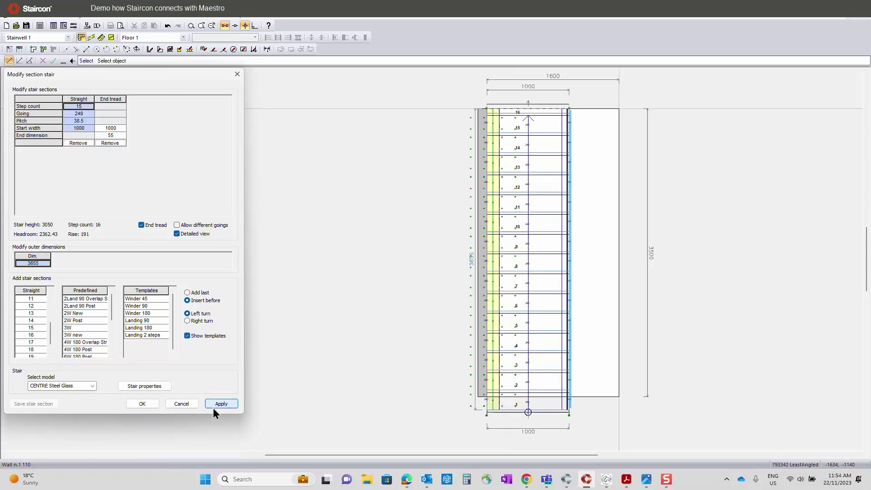
- Switch the stair model to STD IRON, keeping the outer dimension
click(90, 388)
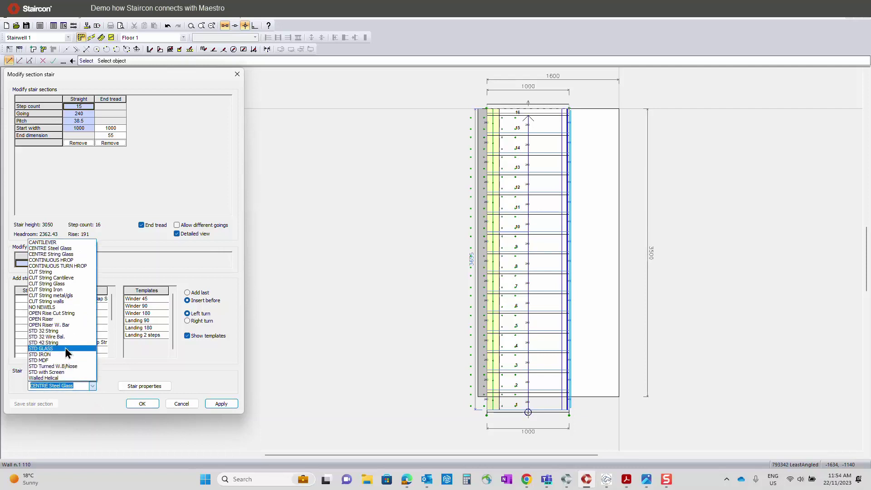
click(65, 348)
click(221, 404)
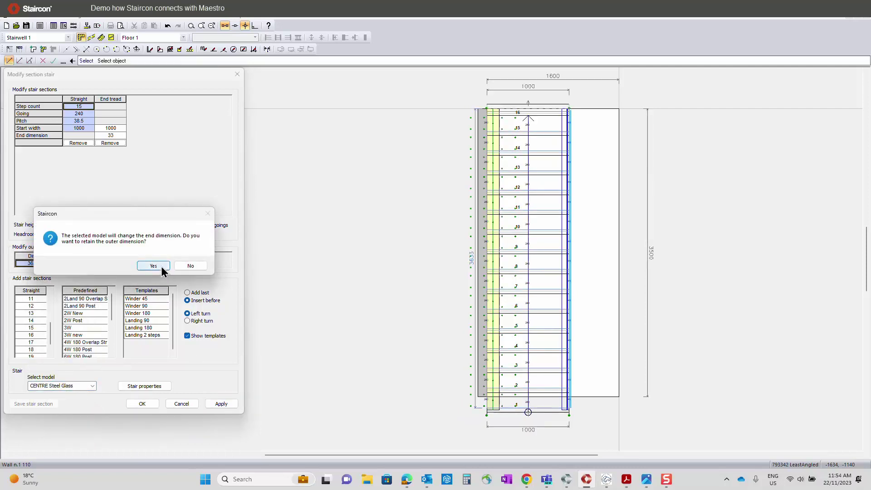
click(153, 265)
click(227, 405)
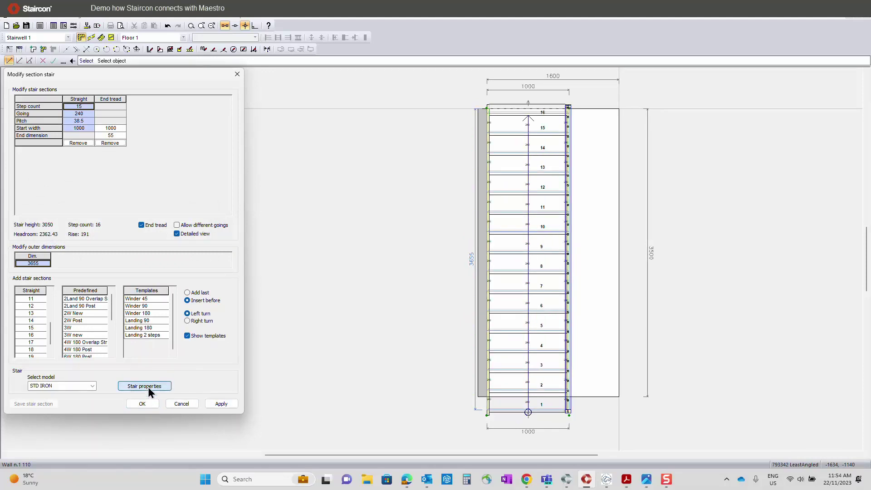
- Override the stair material to Vic. Ash with Iron and finish to Iron Balustrade
click(146, 386)
click(341, 197)
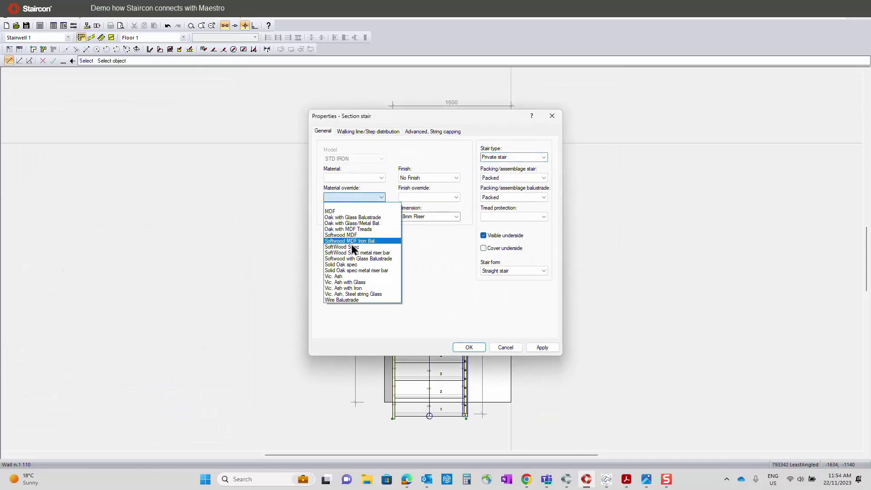
click(353, 288)
click(409, 198)
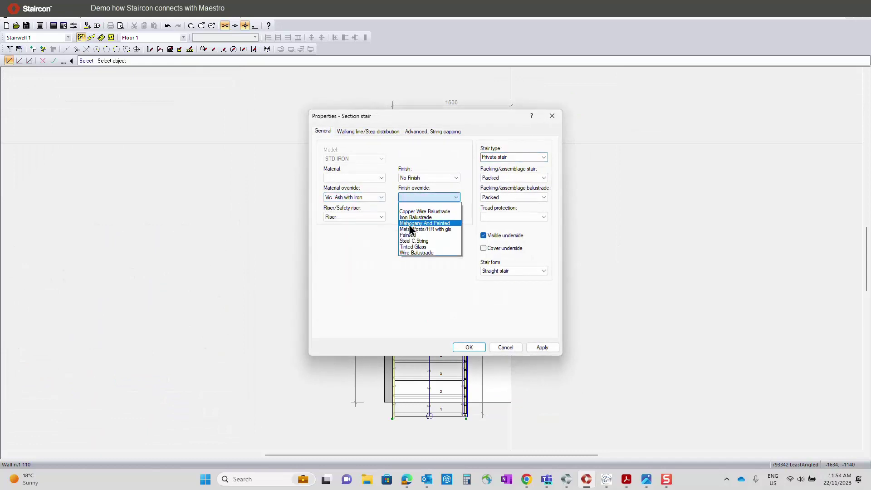
click(412, 217)
click(467, 347)
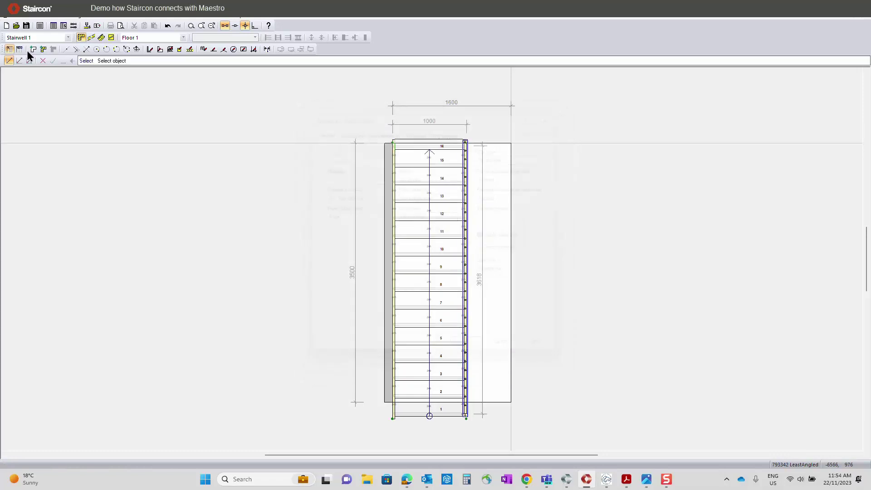
- Show the 3D view tiled beside the plan, with the whole stair fitted
click(101, 38)
scroll(386, 381, down, 5)
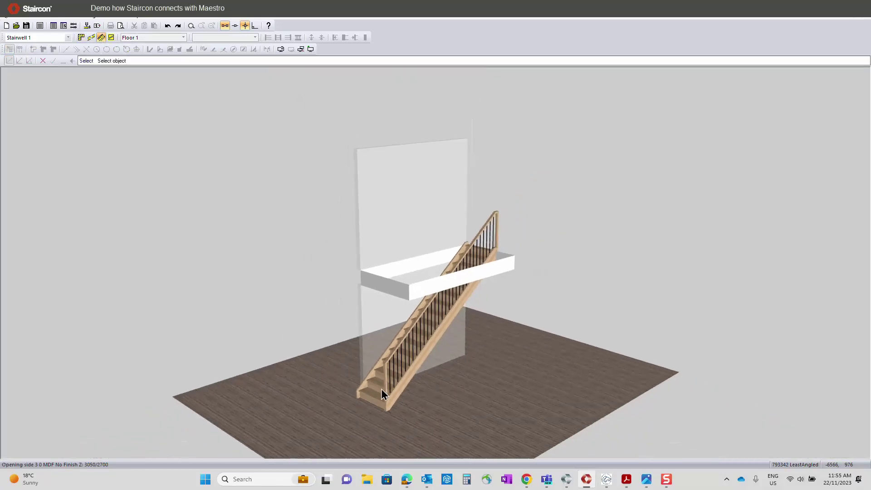
scroll(390, 389, up, 3)
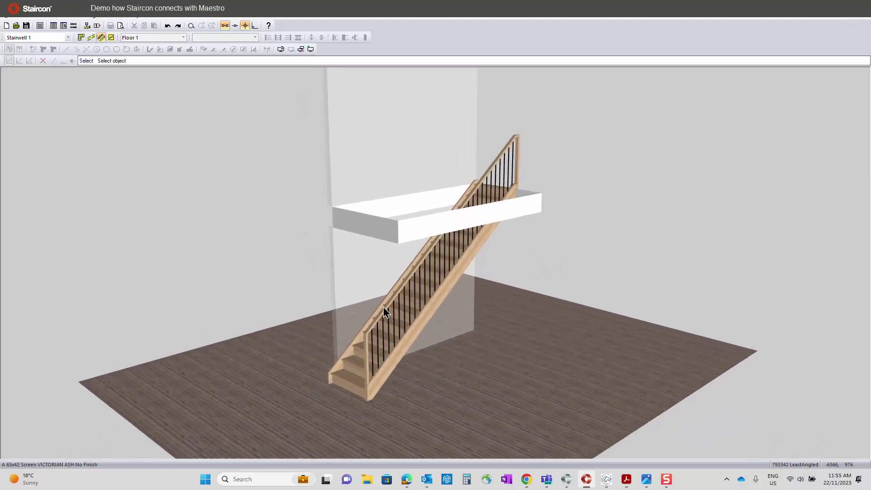
click(120, 18)
click(131, 55)
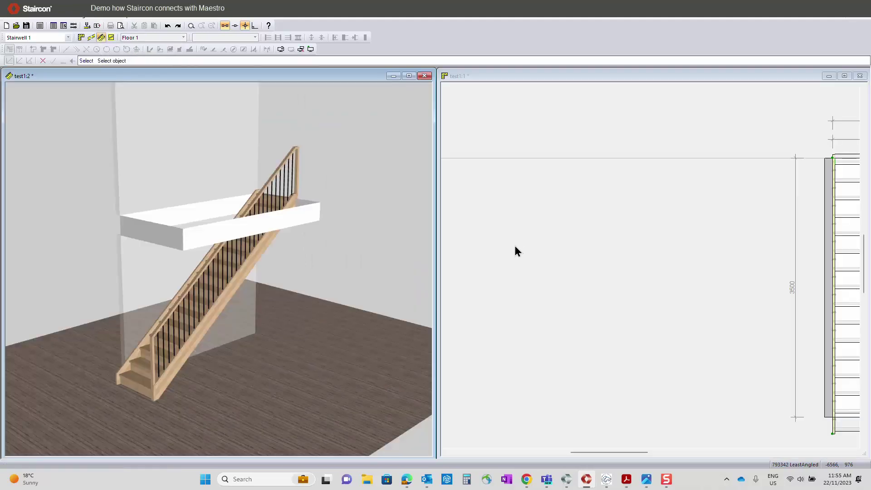
click(194, 27)
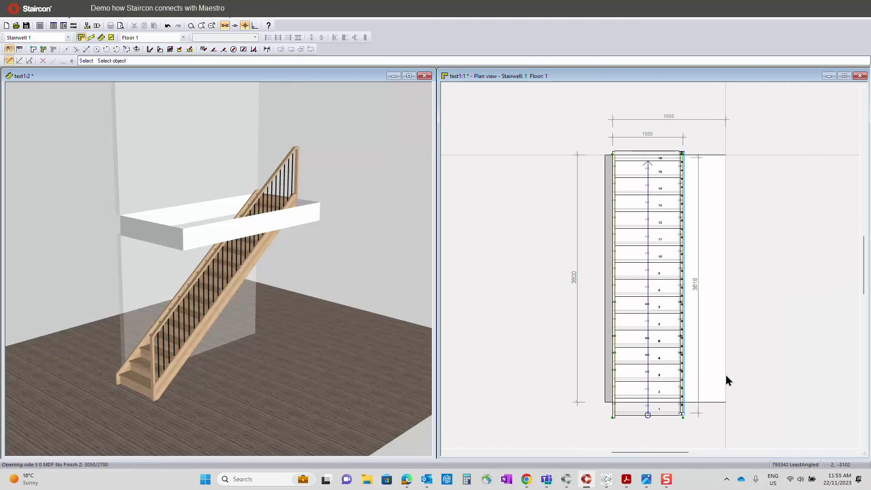
- Change the stair model to CUT String Iron, keeping the outer dimension
double_click(722, 357)
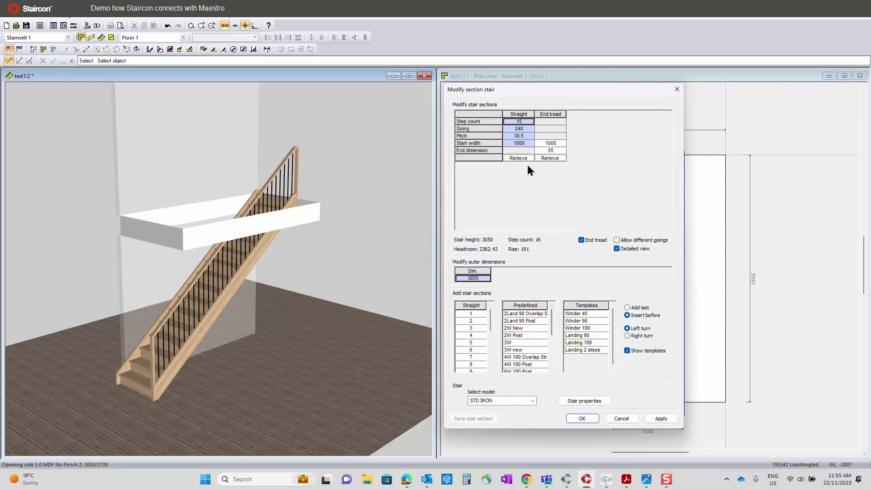
click(534, 399)
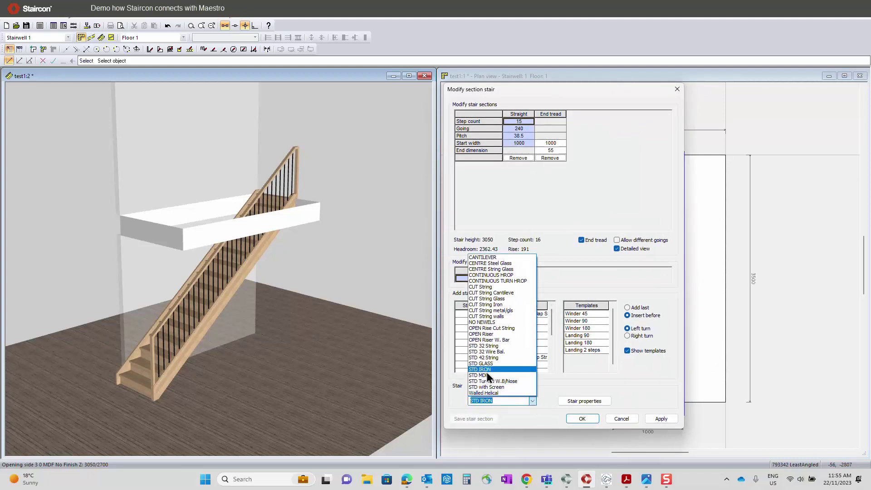
click(655, 418)
click(594, 281)
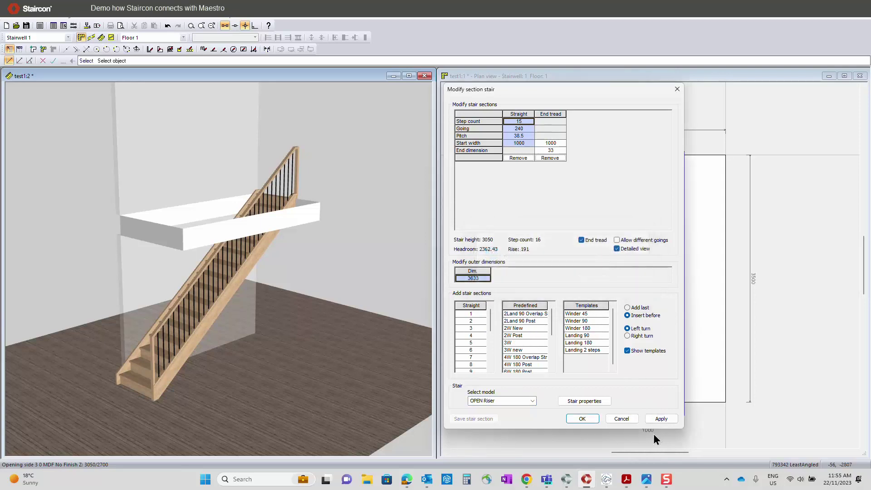
click(531, 401)
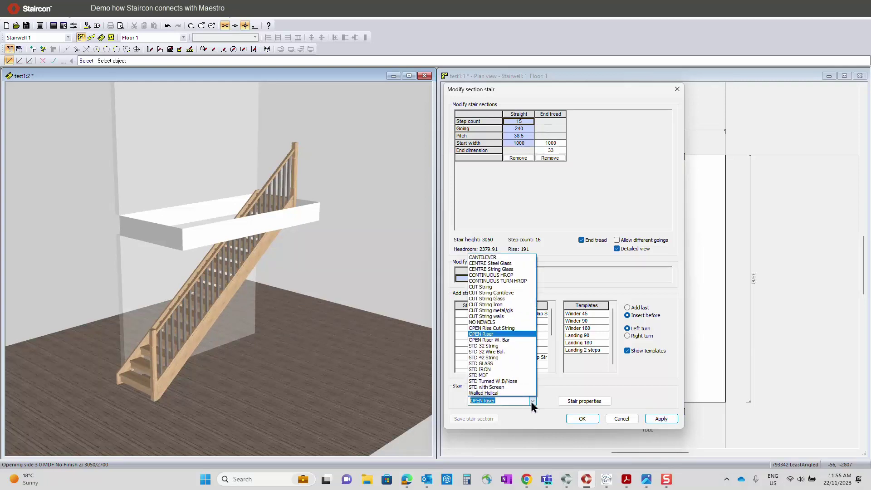
click(505, 306)
click(657, 418)
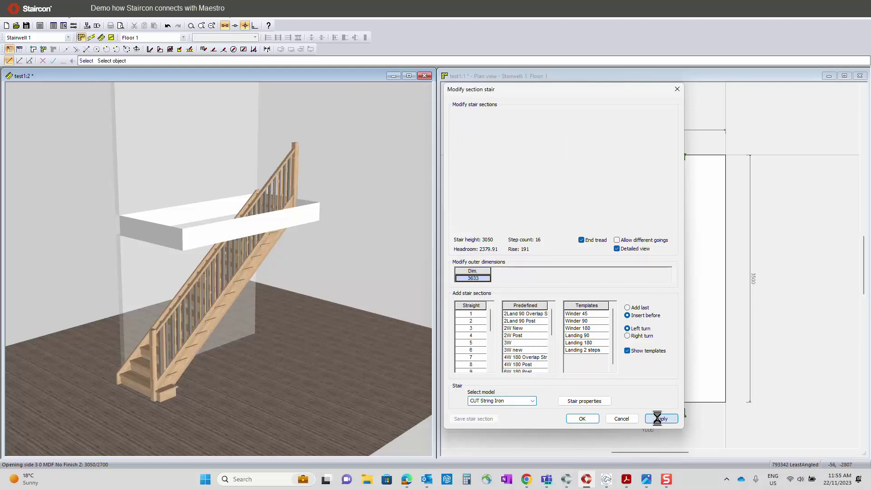
- Set the material override to Vic. Ash with Iron and finish to Iron Balustrade
click(577, 403)
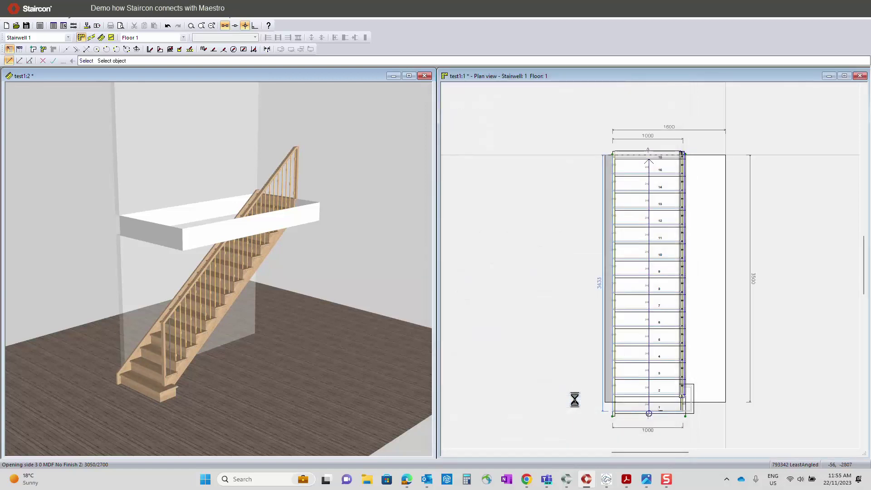
click(376, 197)
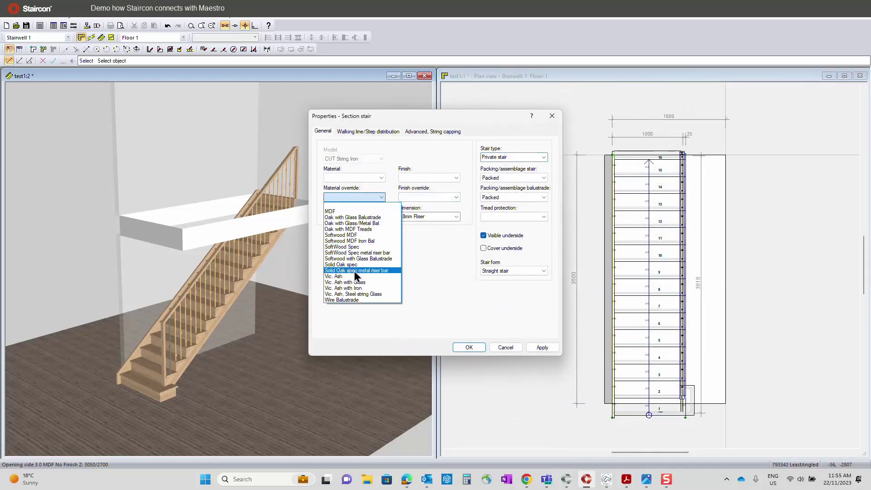
click(351, 288)
click(430, 197)
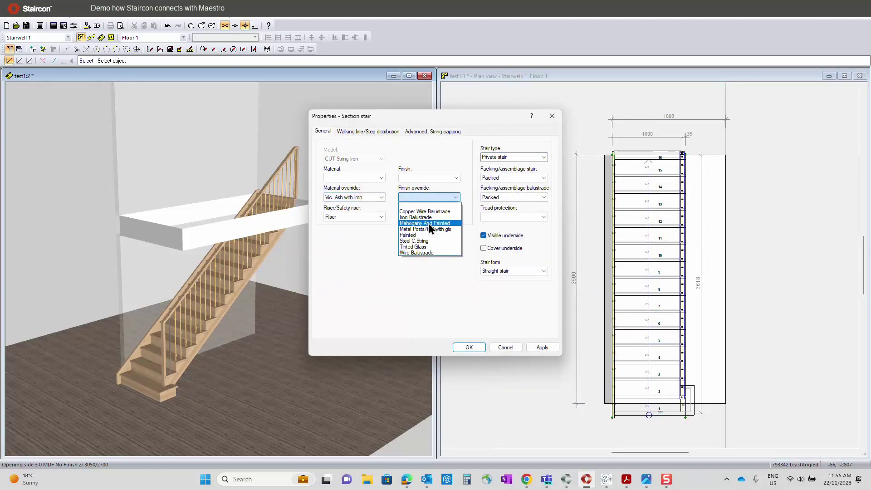
click(426, 218)
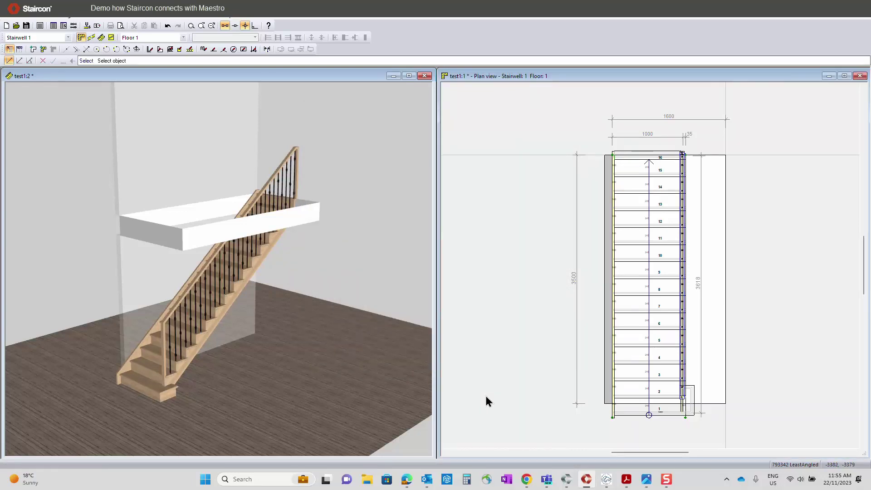
- Apply the CENTRE Steel Glass model in the stair's section settings, retaining the outer dimension
double_click(699, 307)
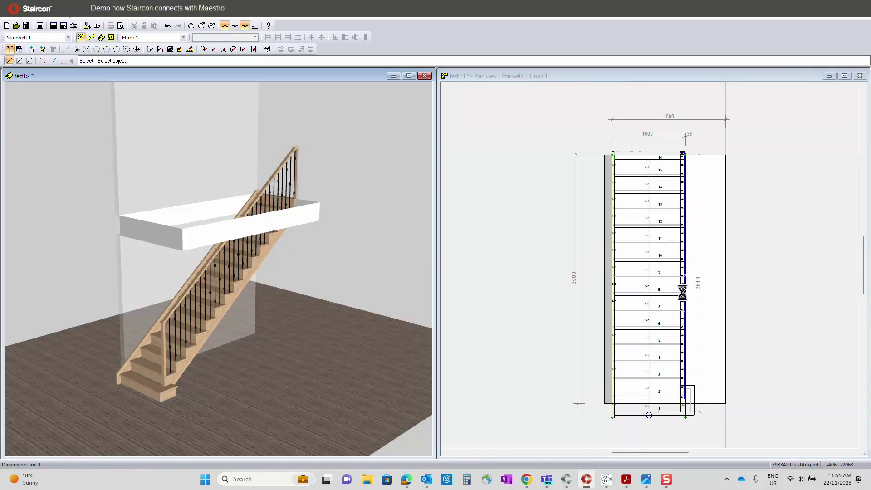
click(532, 401)
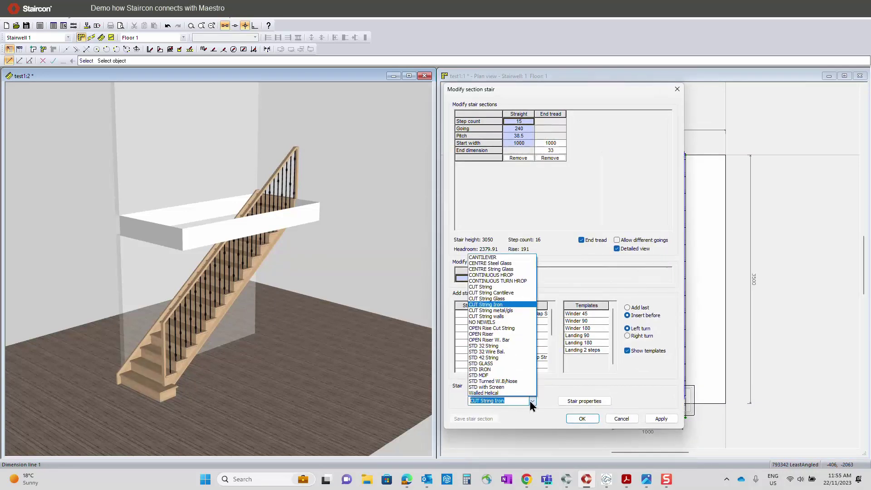
click(492, 265)
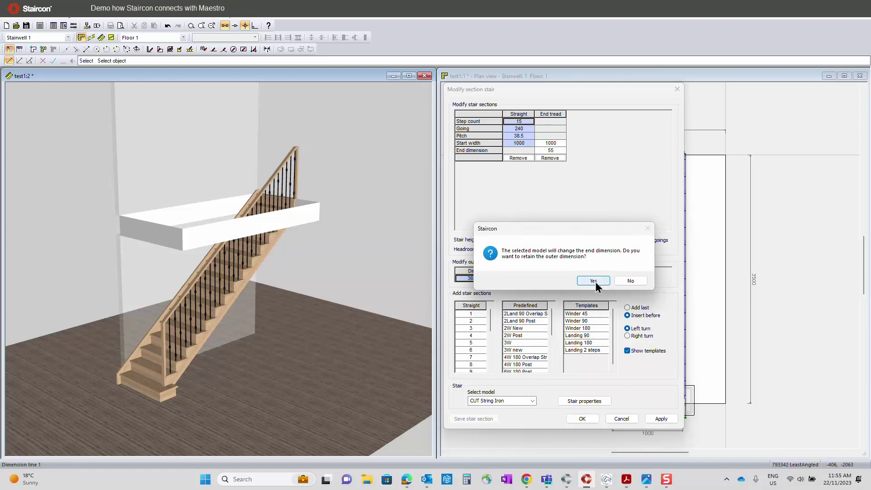
click(594, 281)
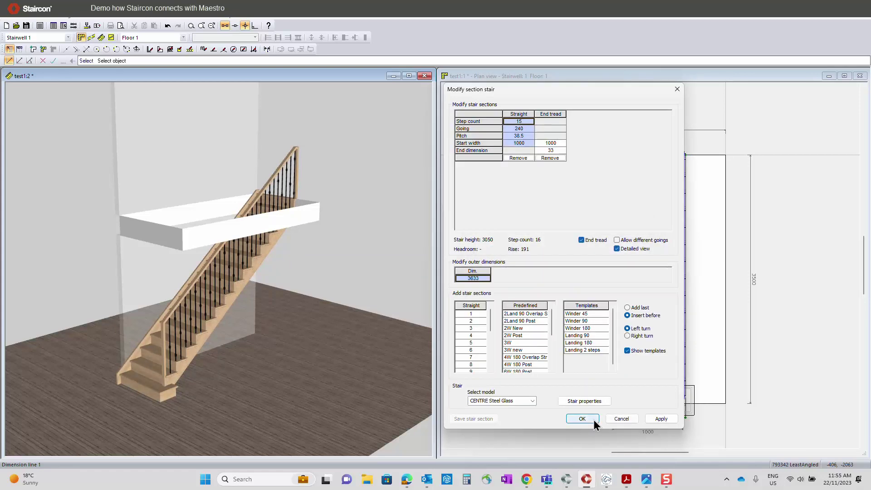
click(589, 419)
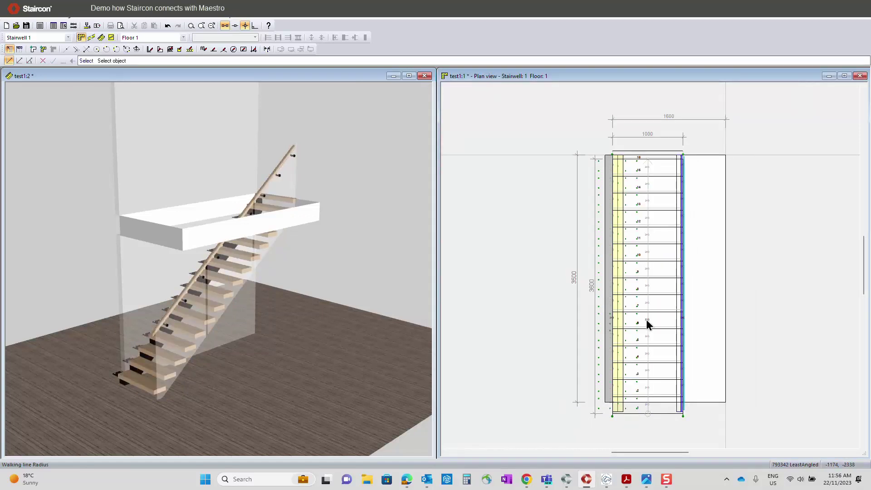
- Set the left string's step offset and extra both to 425 and apply
double_click(623, 268)
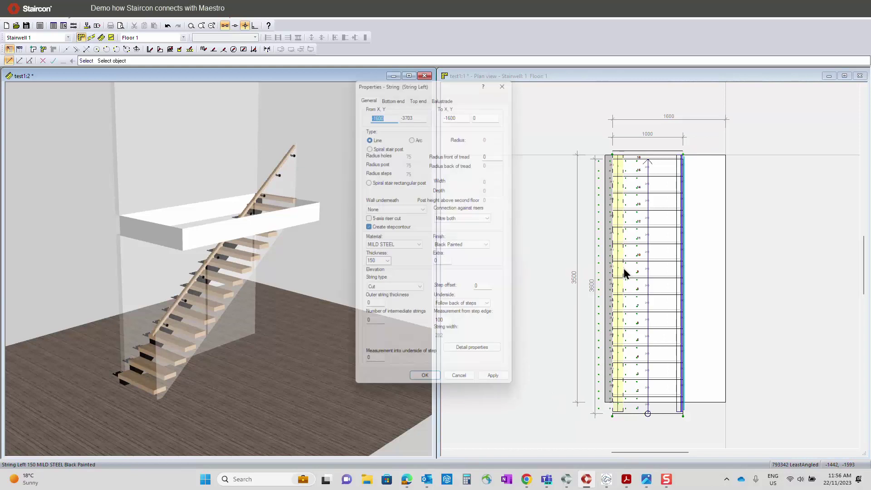
double_click(487, 291)
text(425)
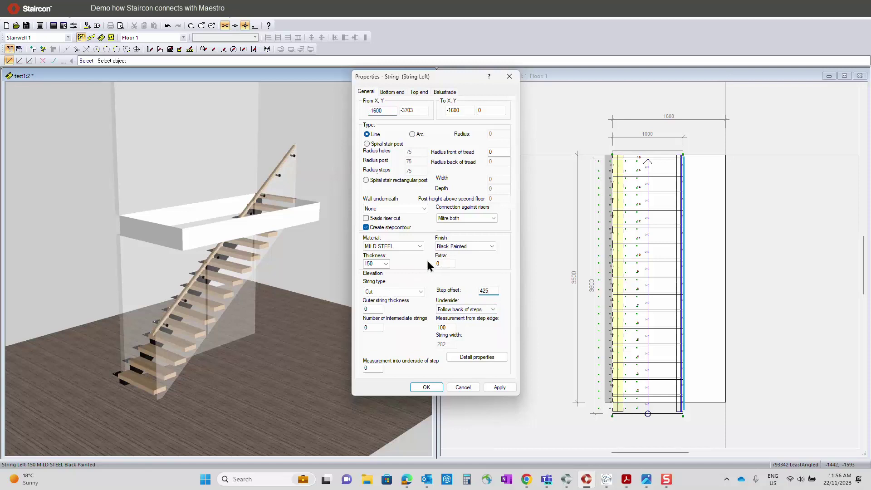
double_click(447, 263)
text(425)
click(505, 385)
key(Return)
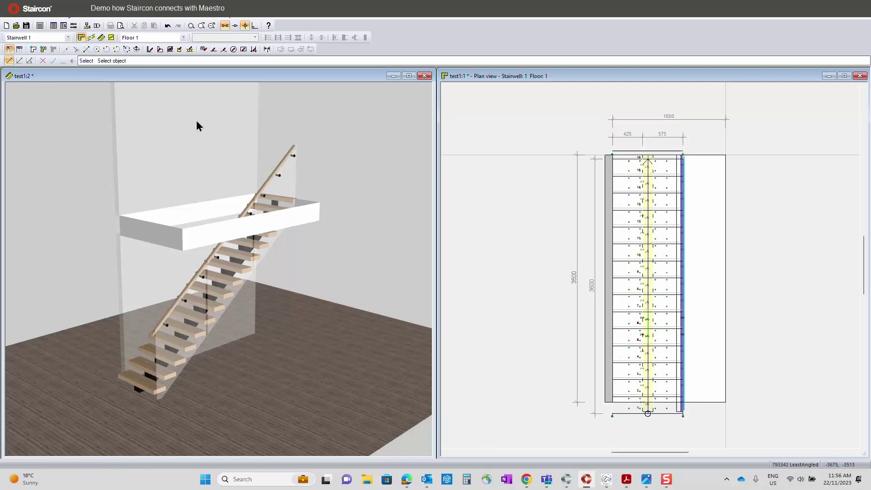
- In the left elevation, make the central string's underside one straight part and show both flights
click(92, 39)
click(19, 49)
click(327, 348)
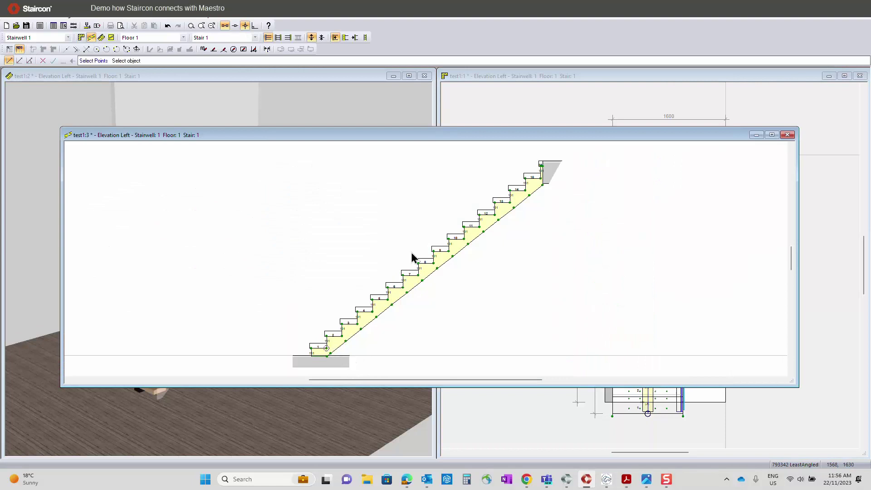
right_click(536, 181)
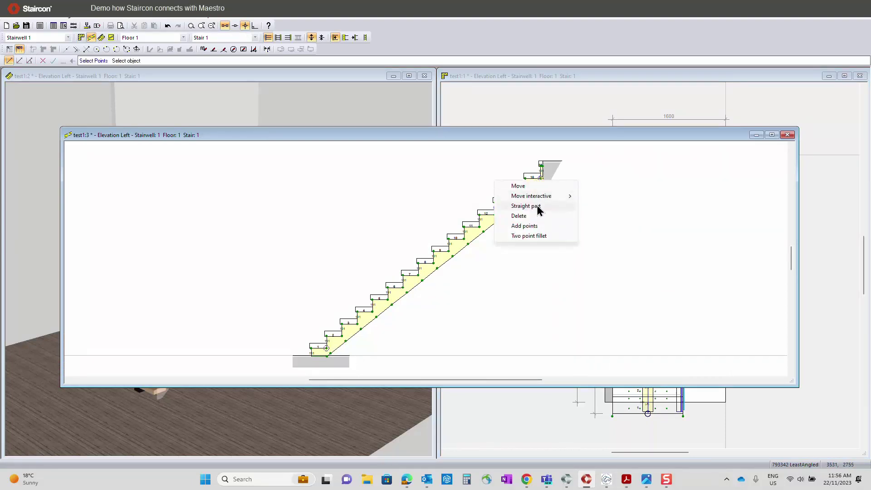
click(538, 207)
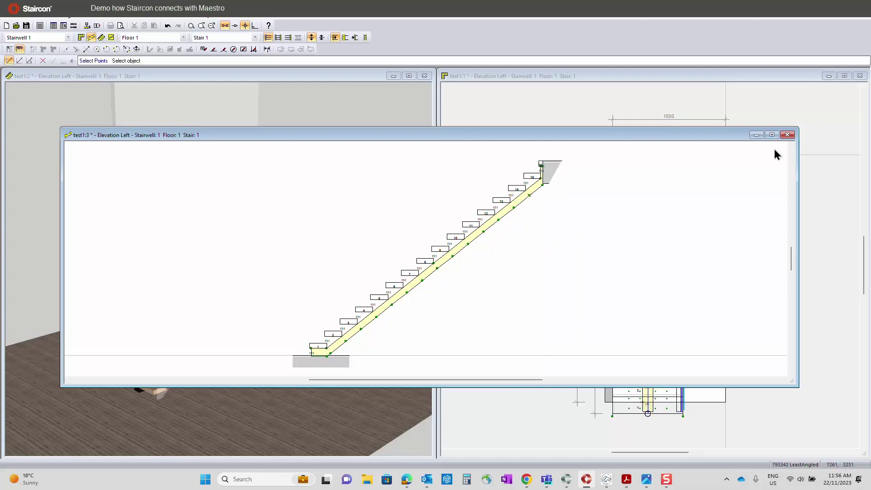
click(772, 135)
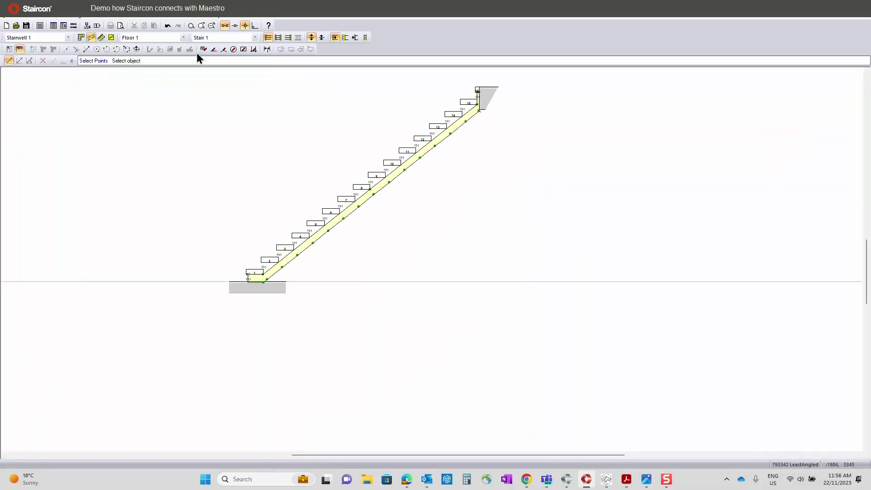
click(280, 41)
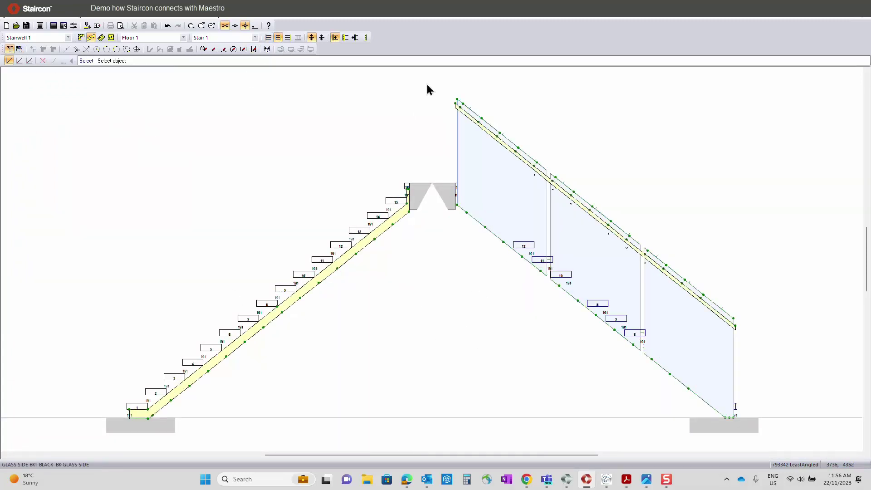
- Give the right flight's glass balustrade GLASS STANDOFF BLK holes at the step ends
drag(419, 87, 689, 399)
right_click(476, 320)
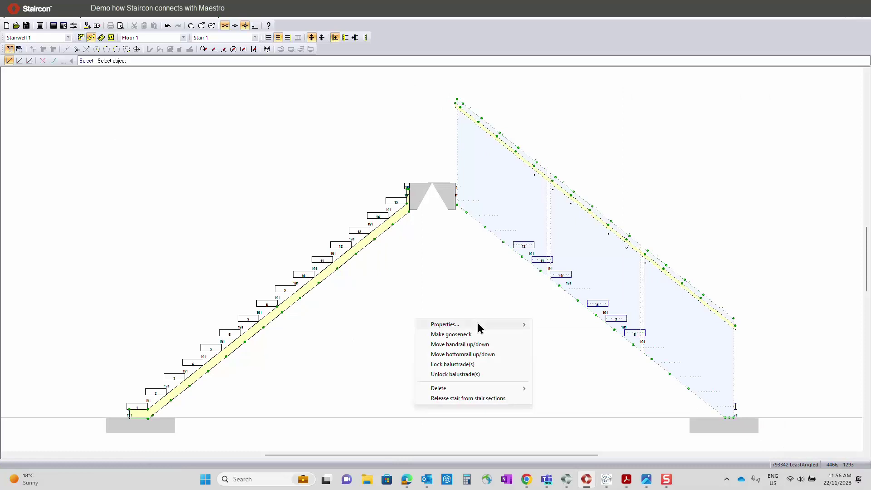
mouse_move(476, 324)
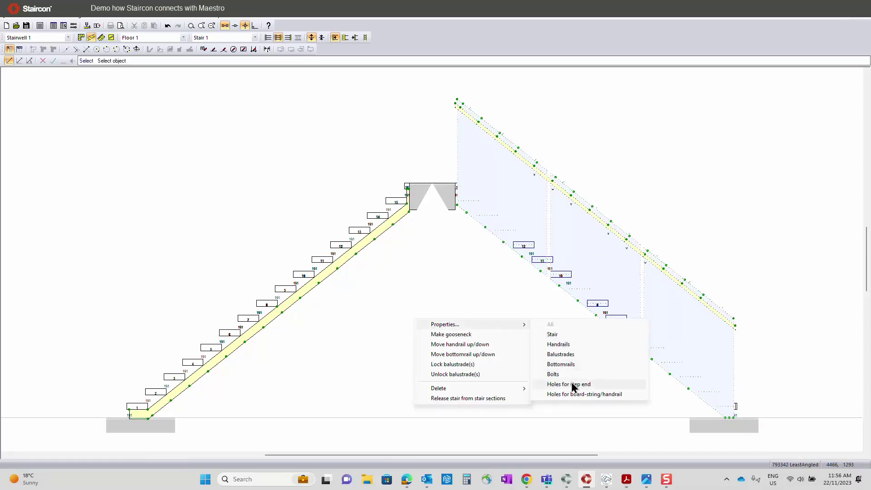
click(573, 385)
click(425, 159)
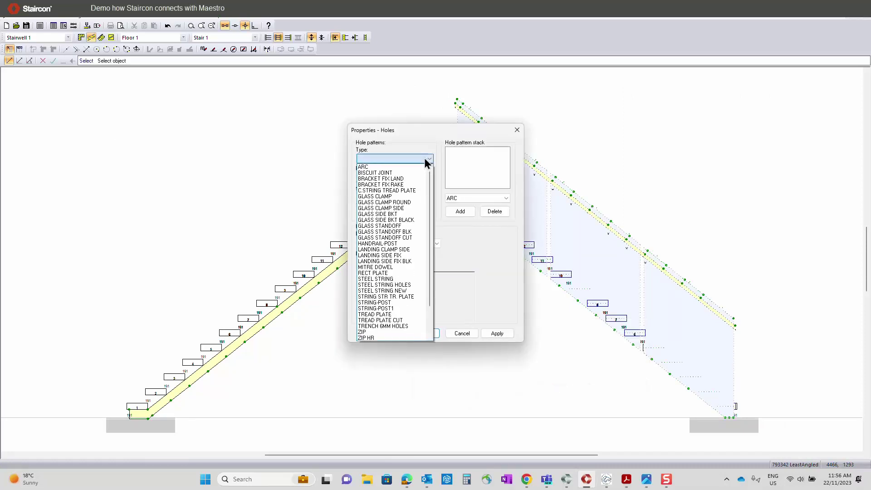
click(425, 158)
click(425, 159)
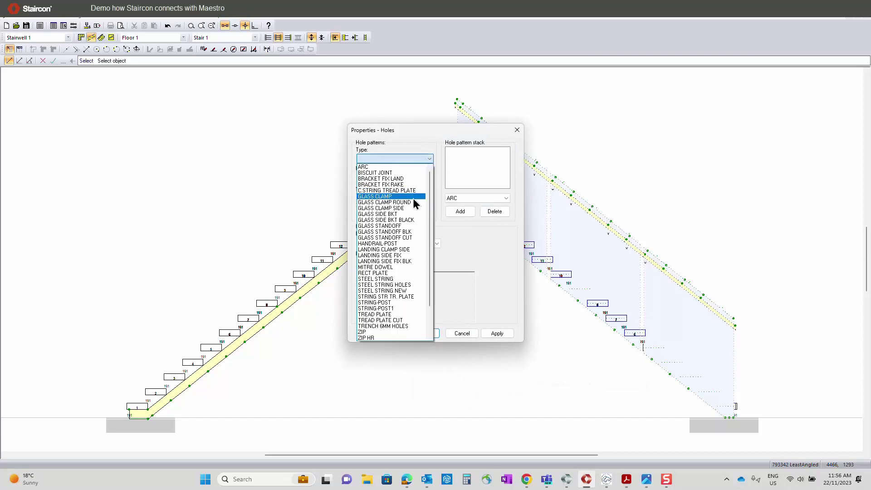
click(410, 230)
click(424, 333)
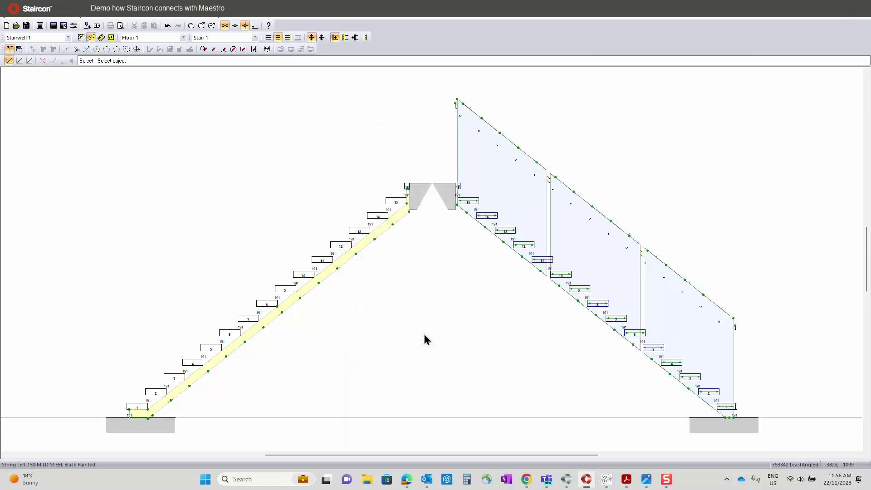
- Review the Floor 2 landing balustrade's properties in the plan and confirm them
click(100, 39)
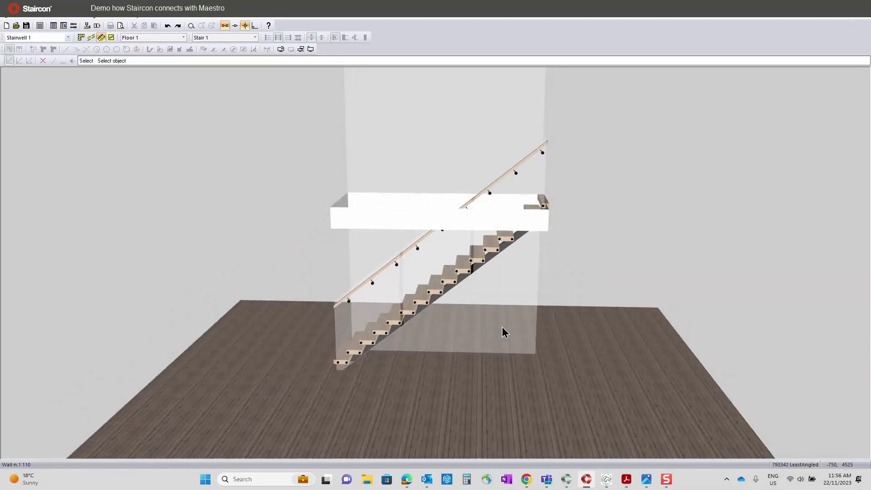
click(80, 37)
click(166, 38)
click(163, 44)
click(285, 204)
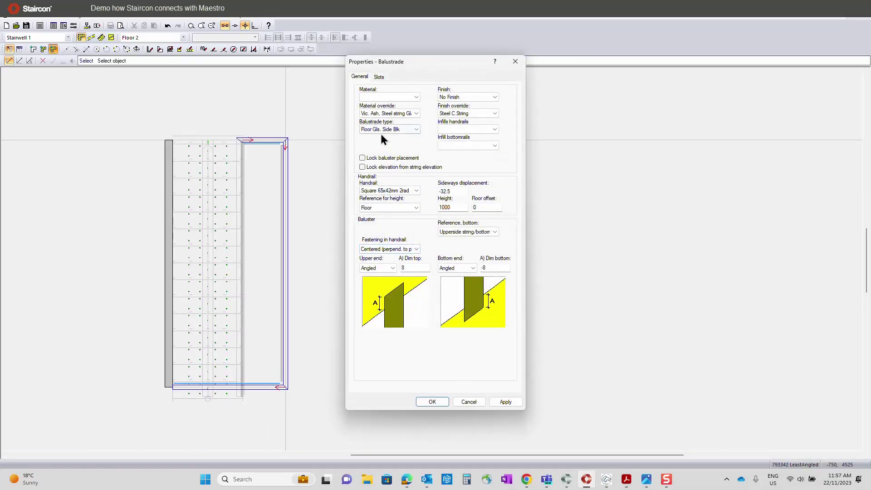
click(437, 404)
- Inspect the landing in 3D, then open the balustrade elevation with its five glass panels
click(101, 37)
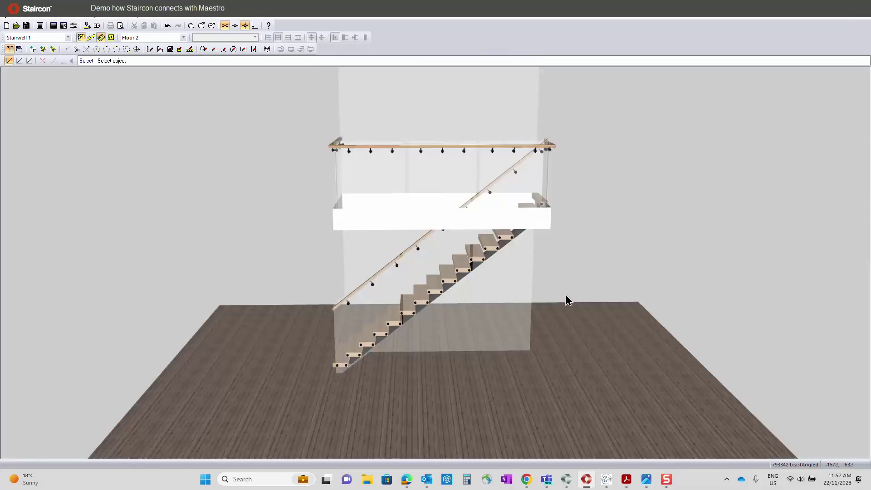
drag(573, 297, 307, 307)
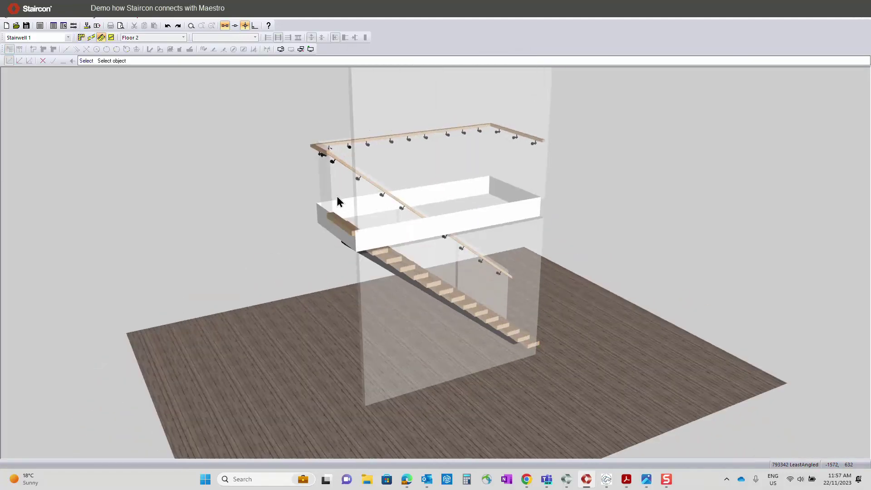
click(92, 37)
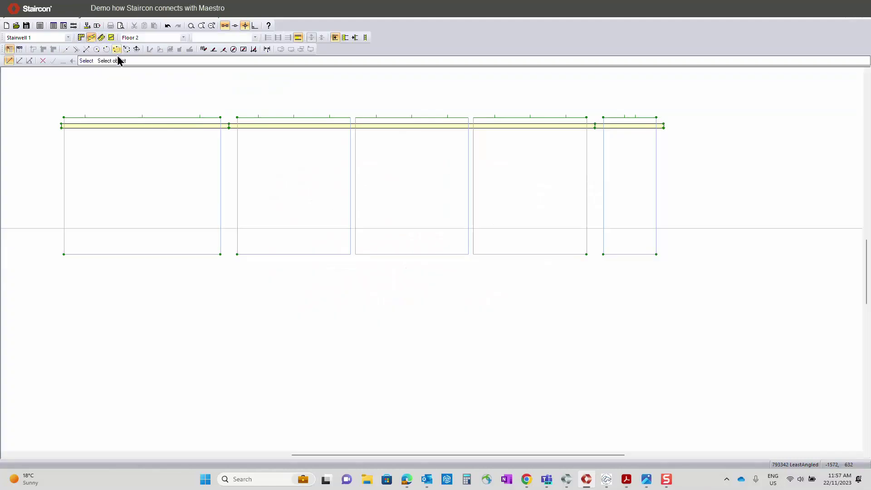
- Place centre help lines on each landing glass panel
click(166, 25)
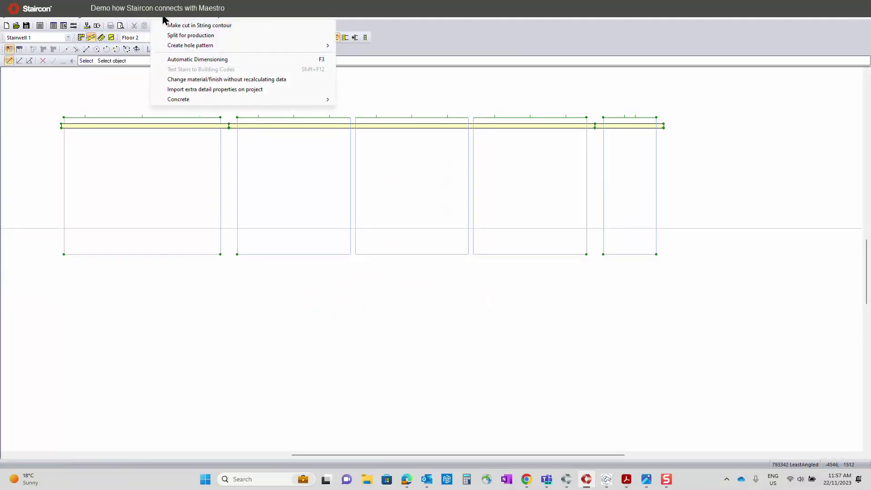
mouse_move(160, 45)
click(86, 49)
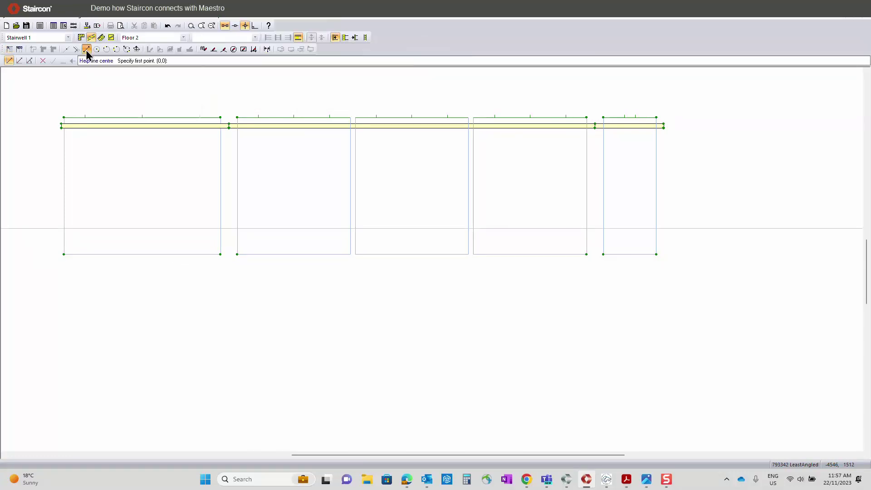
click(64, 228)
click(221, 227)
click(350, 228)
click(355, 228)
click(468, 228)
click(473, 228)
click(587, 227)
click(603, 228)
click(656, 228)
- Add hole-pattern lines between bottomrail and apron lining on every panel
click(174, 19)
mouse_move(214, 45)
click(363, 53)
click(150, 227)
click(149, 255)
click(290, 254)
click(318, 229)
click(433, 227)
click(453, 274)
click(536, 233)
click(571, 227)
click(635, 219)
click(649, 290)
key(Escape)
- Set the selected hole lines to type GLASS STANDOFF BLK and check them in 3D
drag(45, 218, 660, 282)
right_click(438, 285)
click(472, 291)
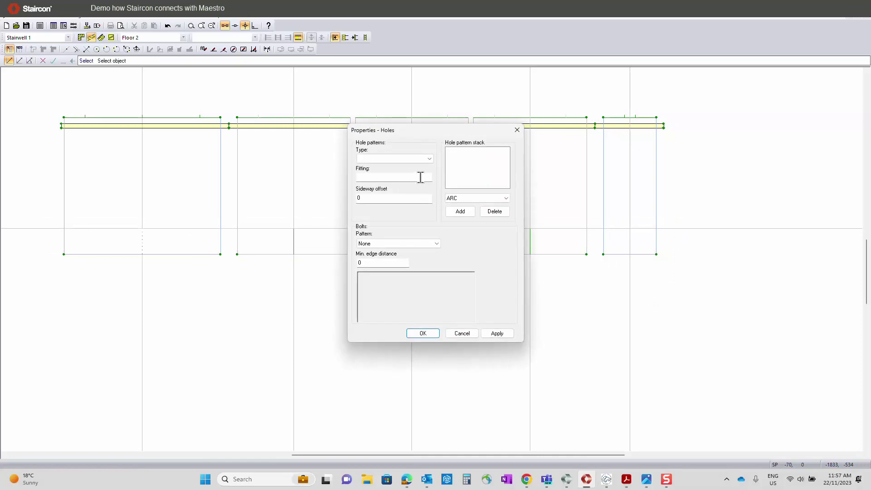
click(428, 158)
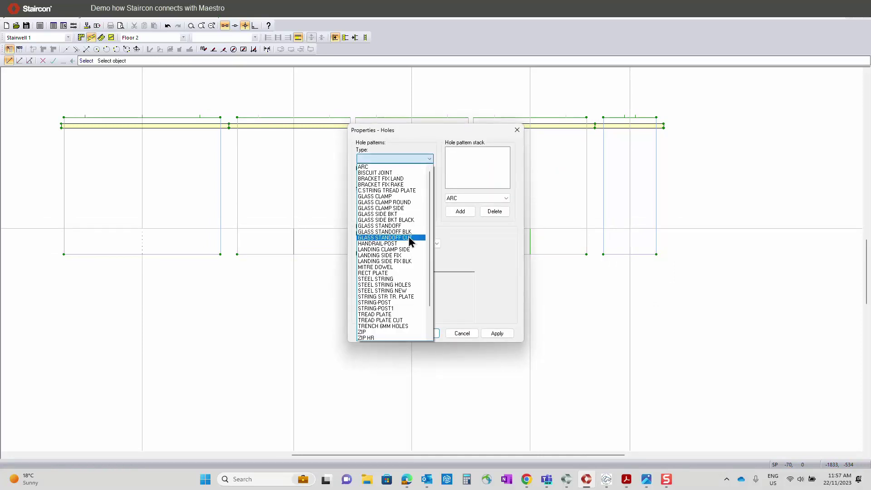
click(408, 232)
click(423, 333)
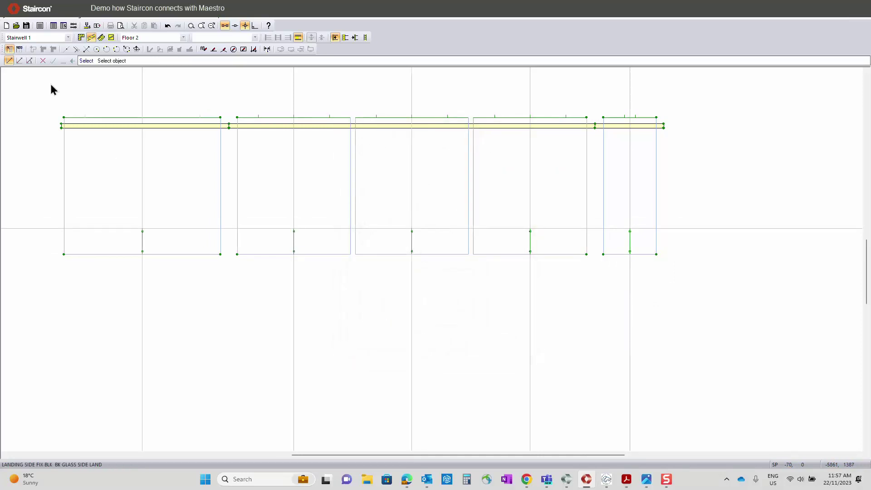
click(101, 38)
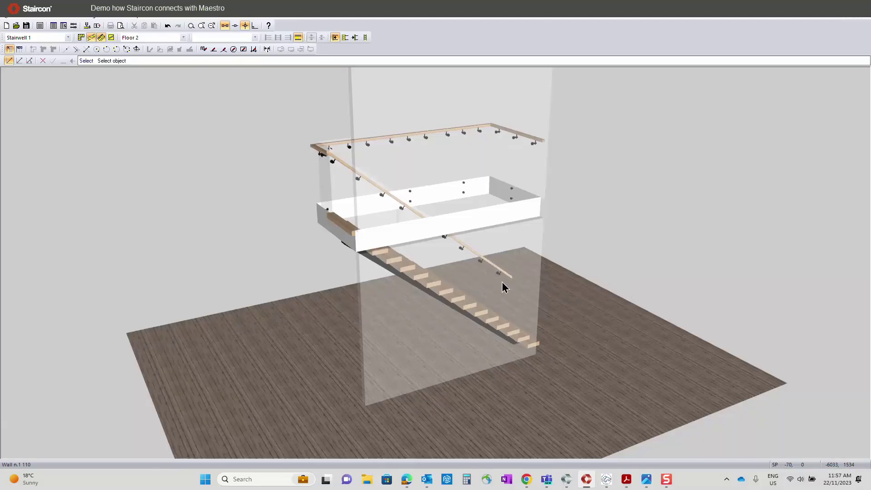
drag(504, 286, 256, 285)
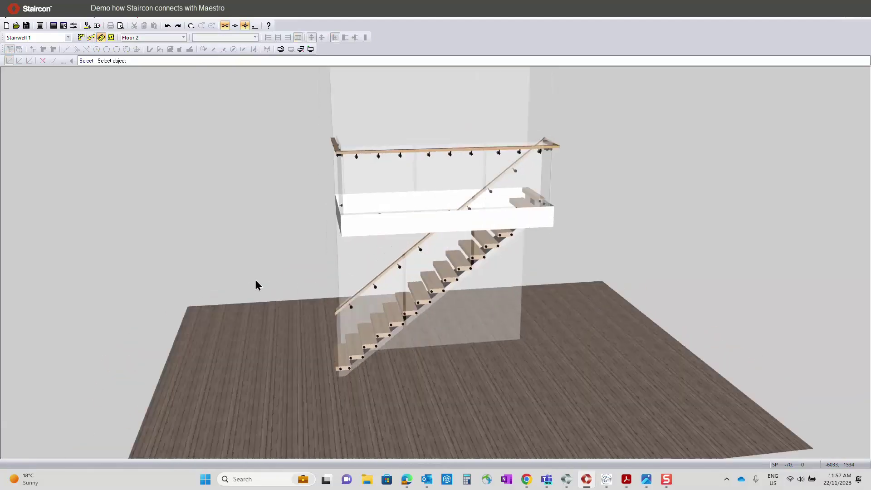
click(81, 37)
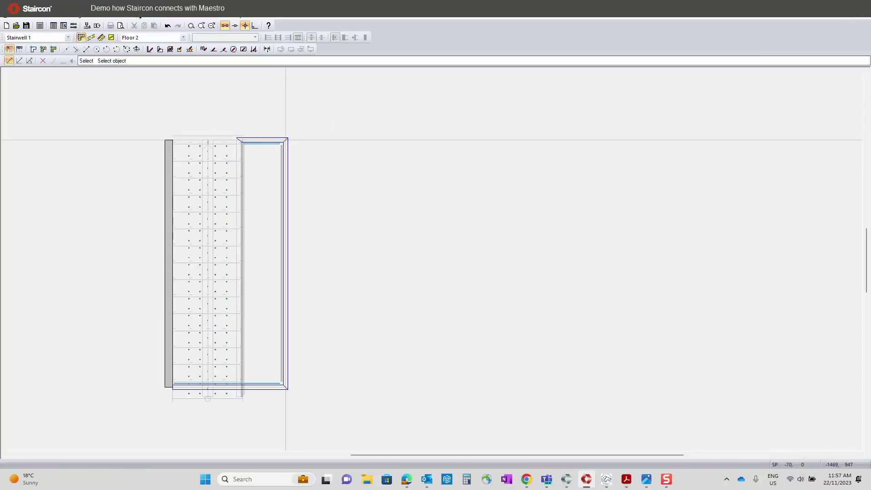
- Switch to Floor 1, confirm the production settings and dismiss the production warnings
click(155, 38)
click(151, 50)
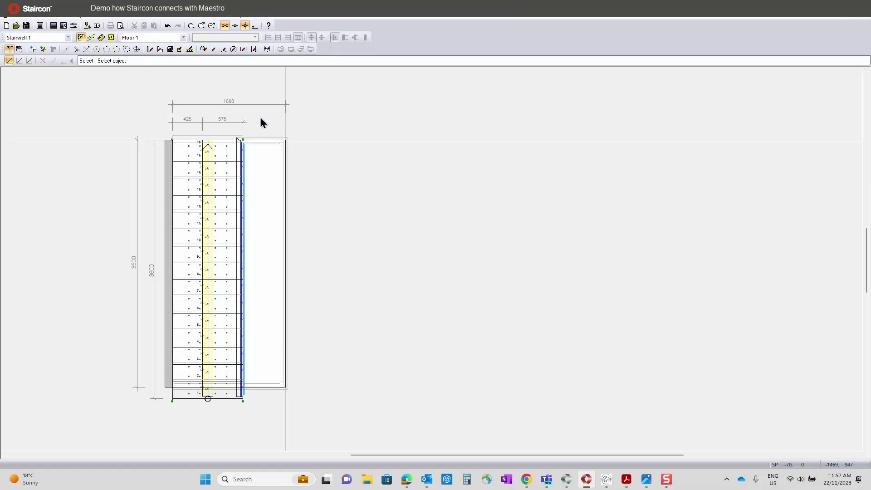
click(425, 99)
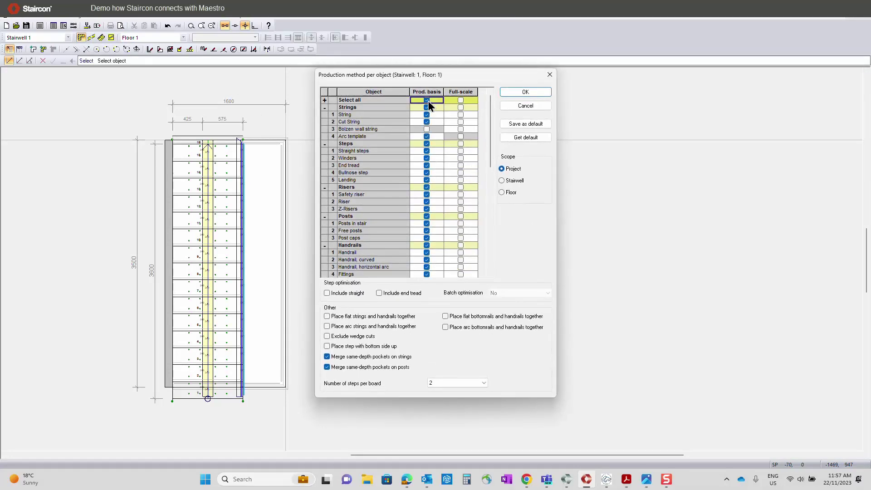
click(529, 93)
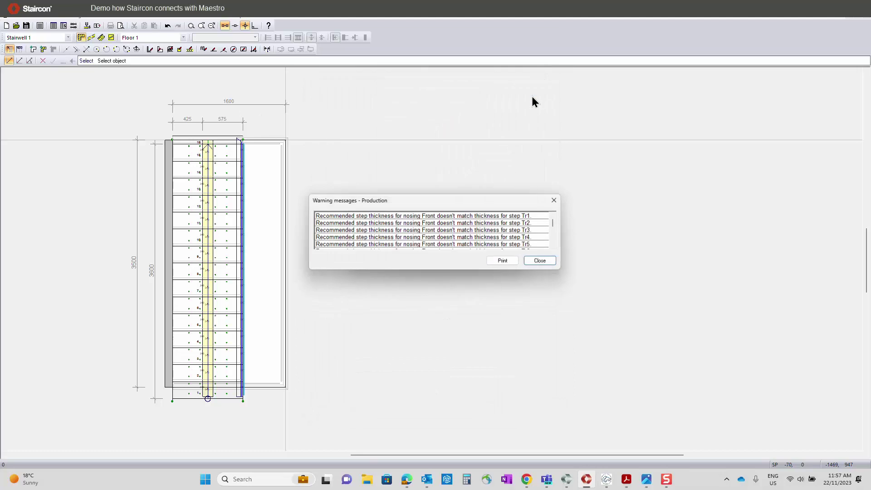
click(545, 263)
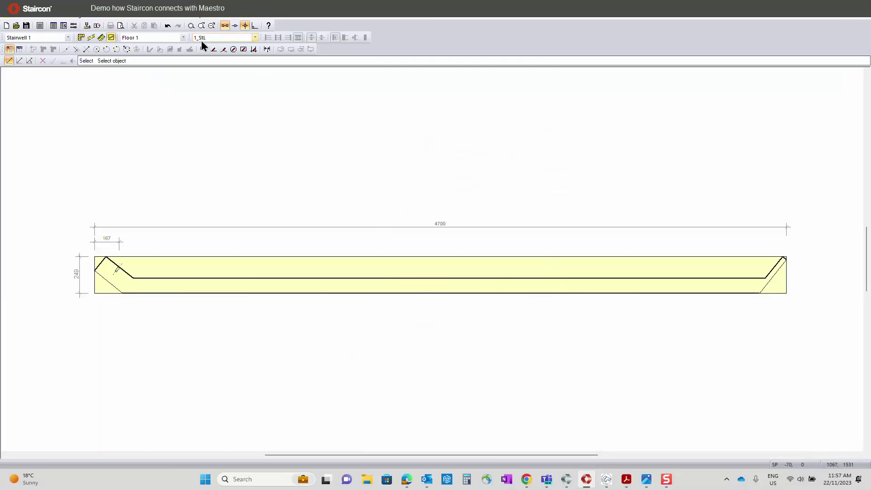
- Browse the generated parts from 1_Tr1 down to the 1_BRRR- Part2 glass panel
click(222, 39)
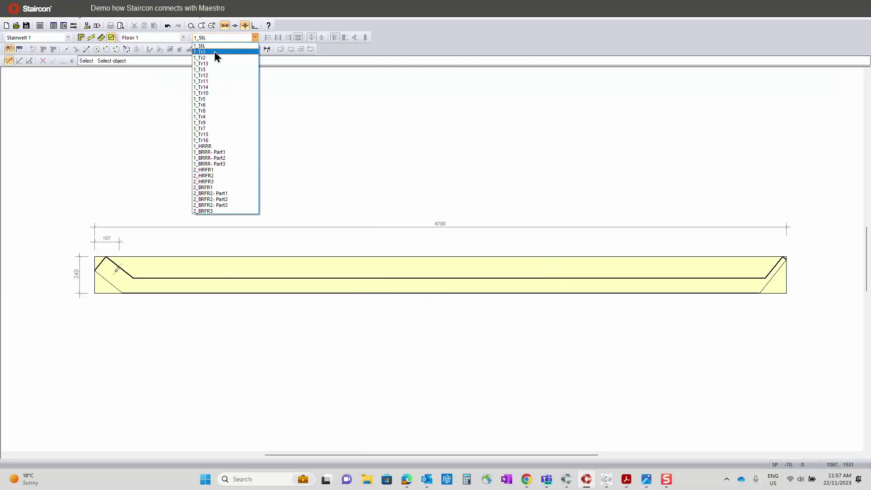
click(214, 51)
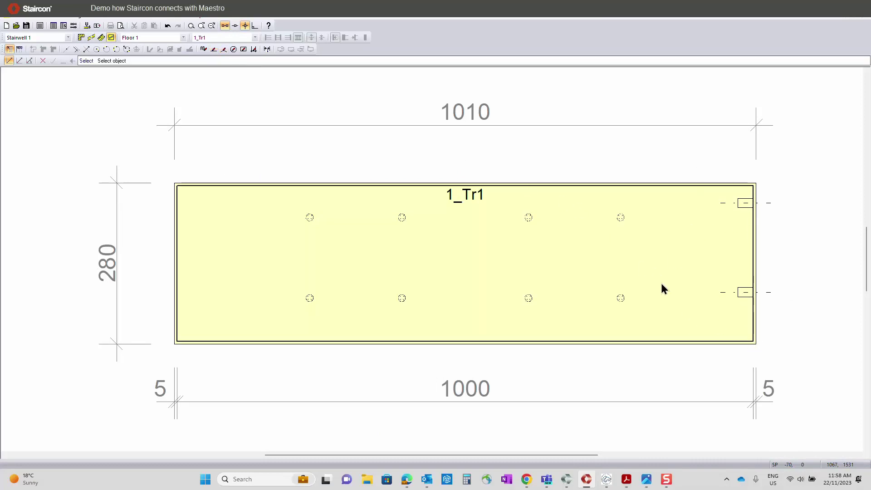
key(Down)
key(Down)
key(Down)
key(Down)
key(Down)
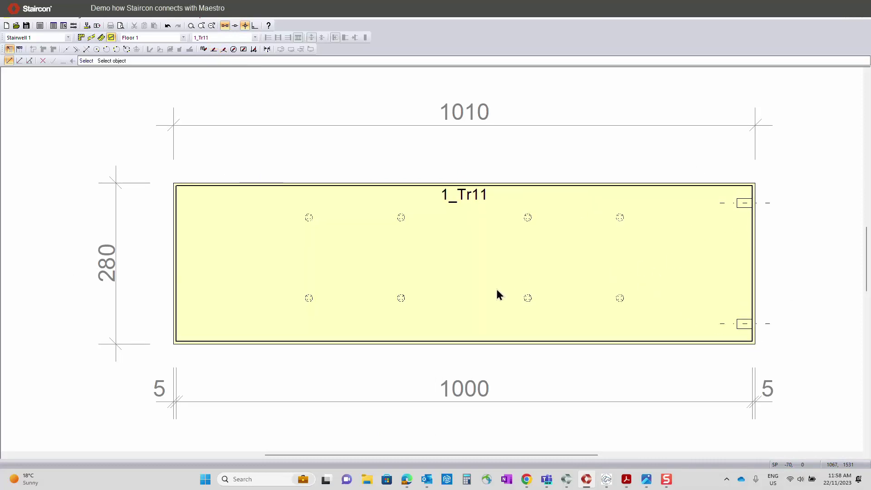
key(Down)
key(Down)
key(Down)
key(Down)
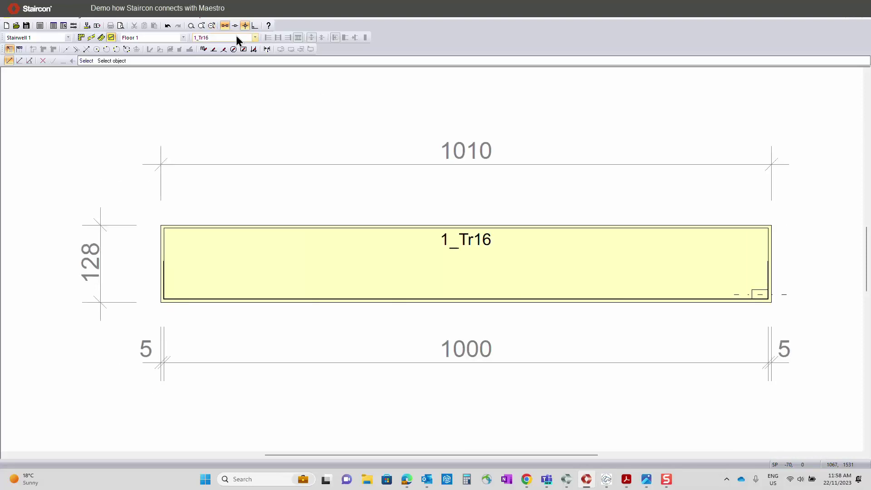
key(Down)
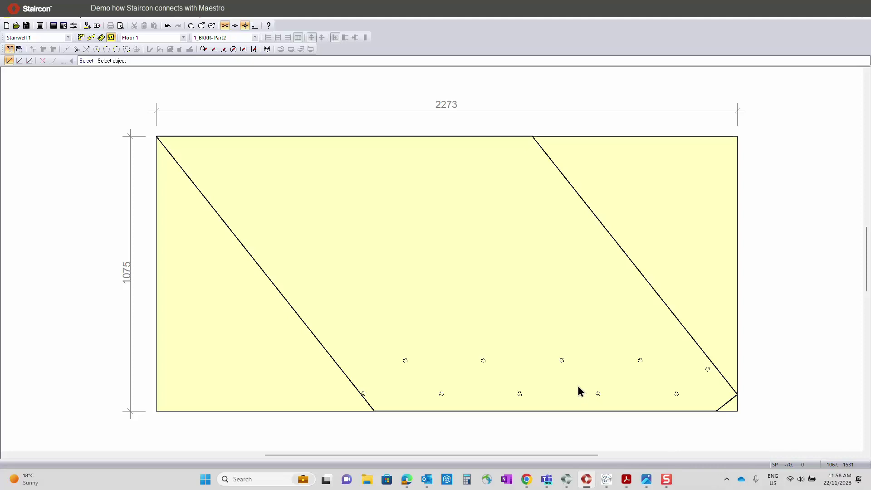
key(Down)
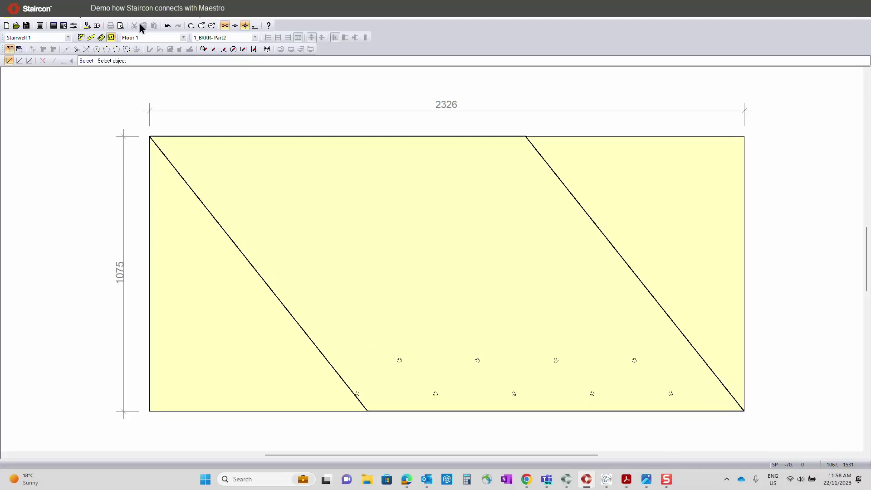
- Return to the stair plan view and check the Print Reports templates without printing
click(84, 39)
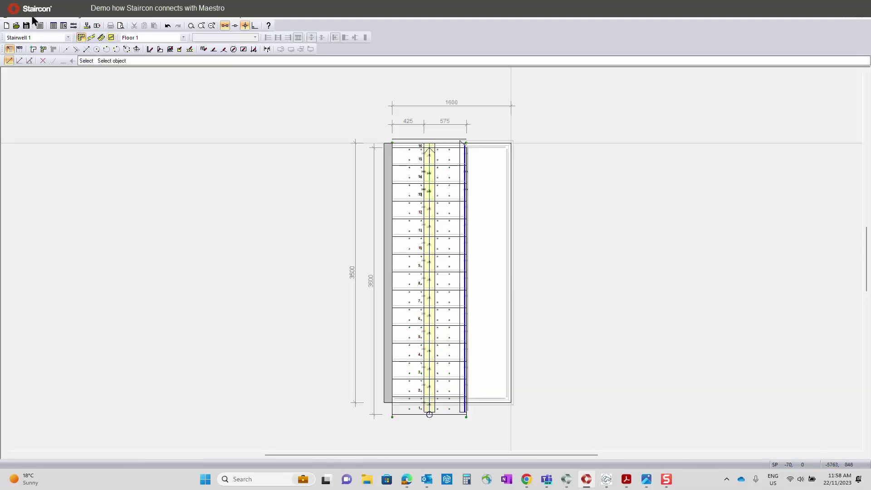
click(17, 19)
click(72, 213)
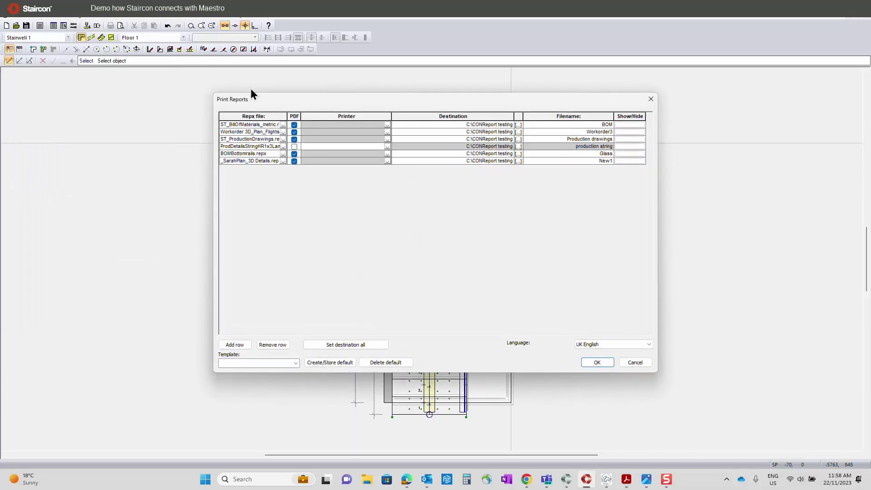
click(296, 363)
click(293, 367)
click(630, 363)
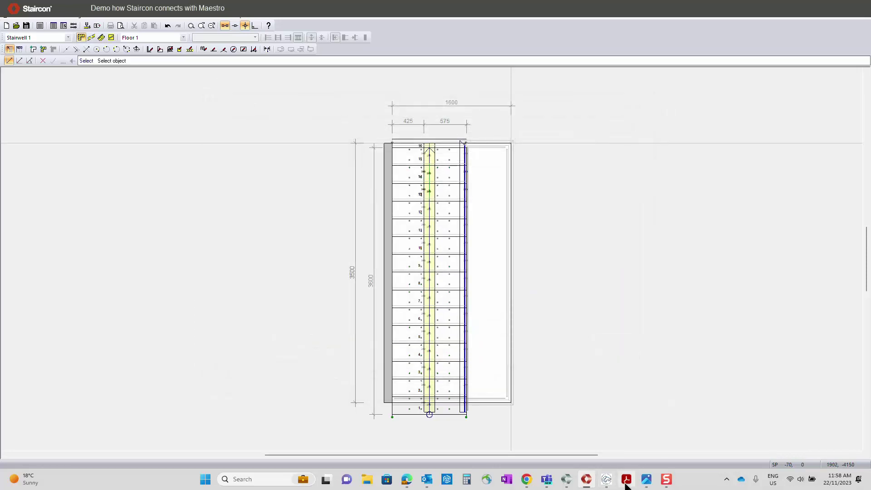
- Scroll through the exported workorder report PDF in Acrobat
mouse_move(625, 483)
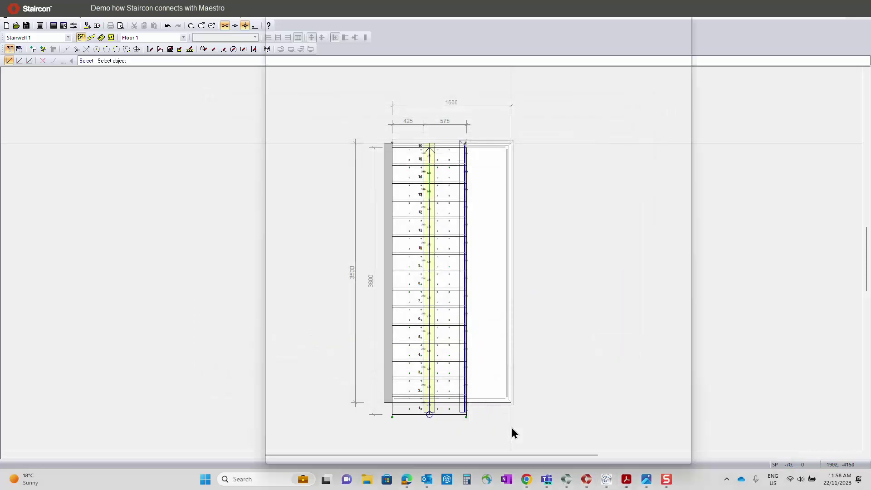
click(585, 443)
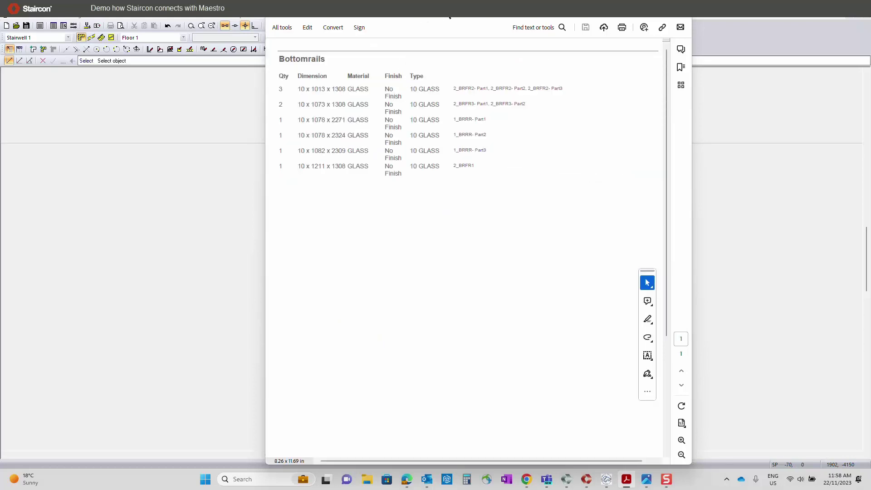
scroll(521, 165, down, 10)
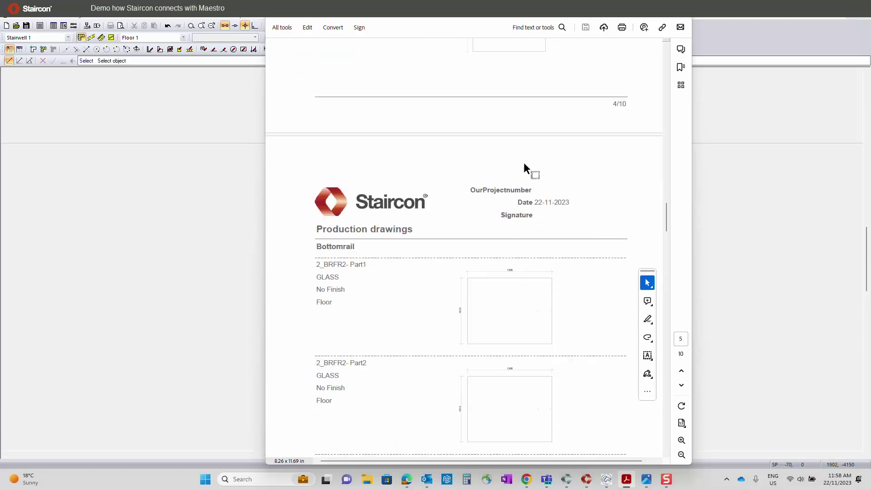
scroll(524, 167, down, 12)
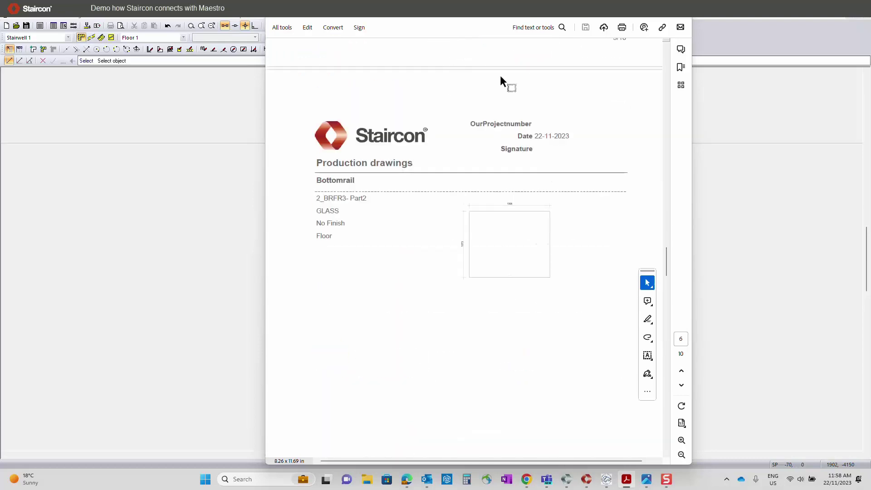
scroll(501, 77, down, 5)
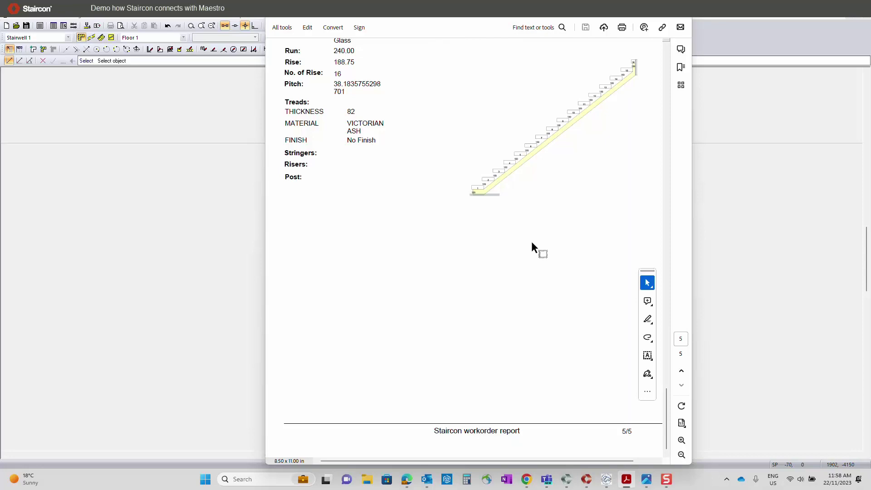
scroll(533, 243, up, 15)
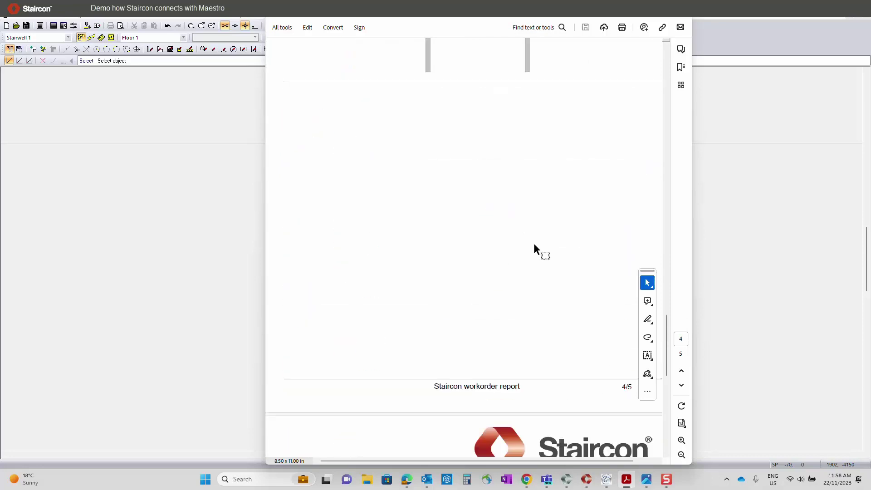
scroll(534, 245, up, 15)
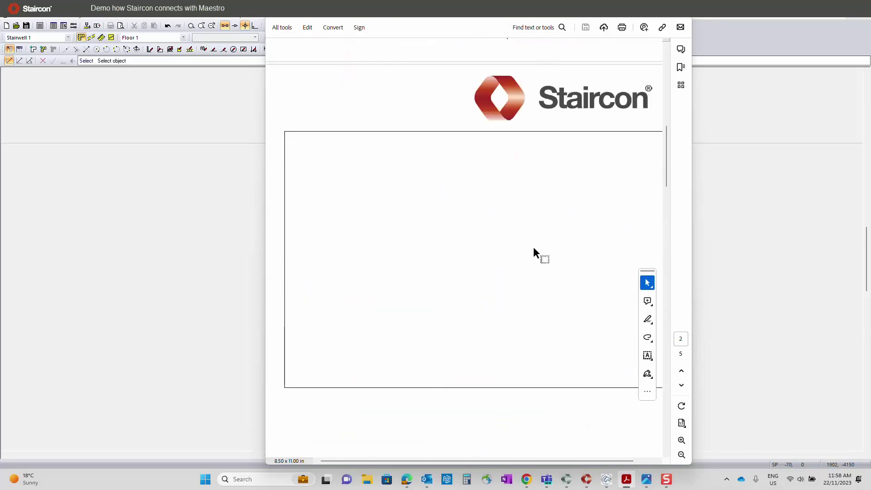
- Check the 3D VIEW report, then return to Staircon's Create Production file settings
click(317, 18)
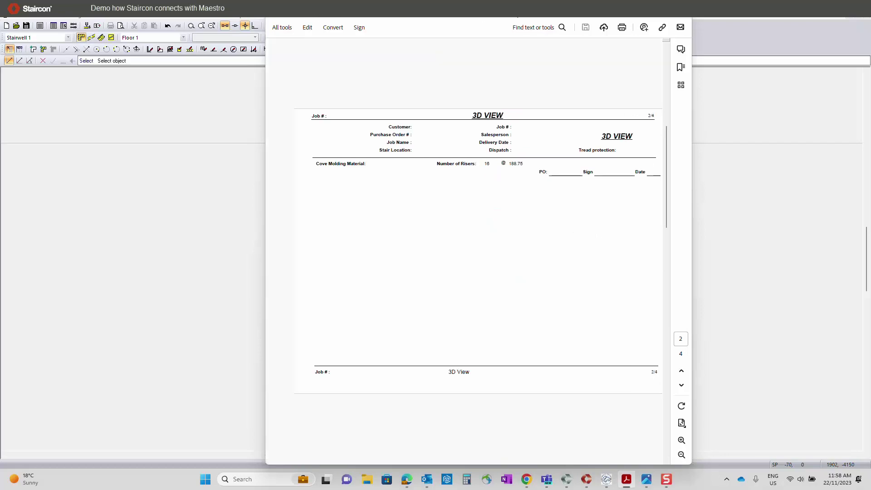
key(ctrl+Tab)
scroll(562, 256, down, 8)
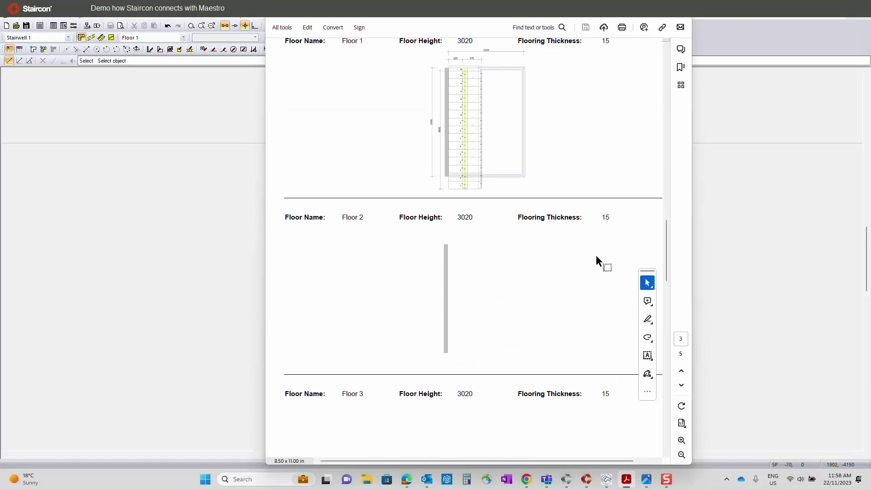
scroll(595, 258, down, 10)
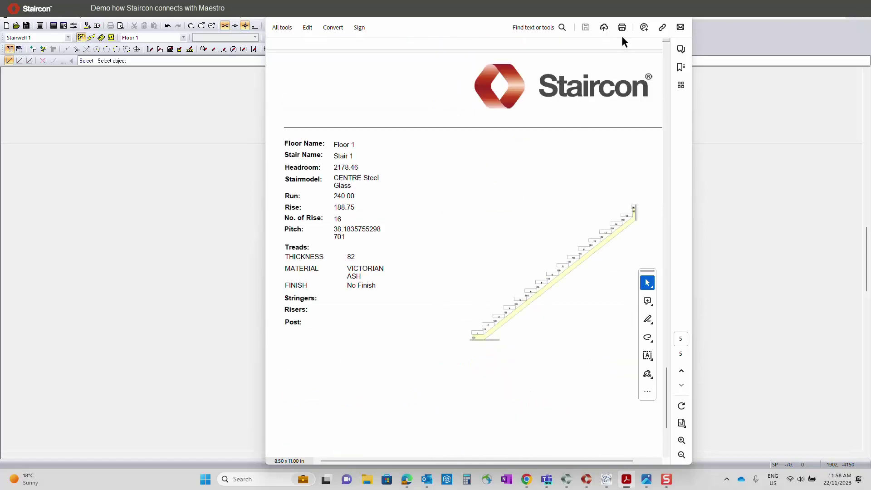
click(640, 17)
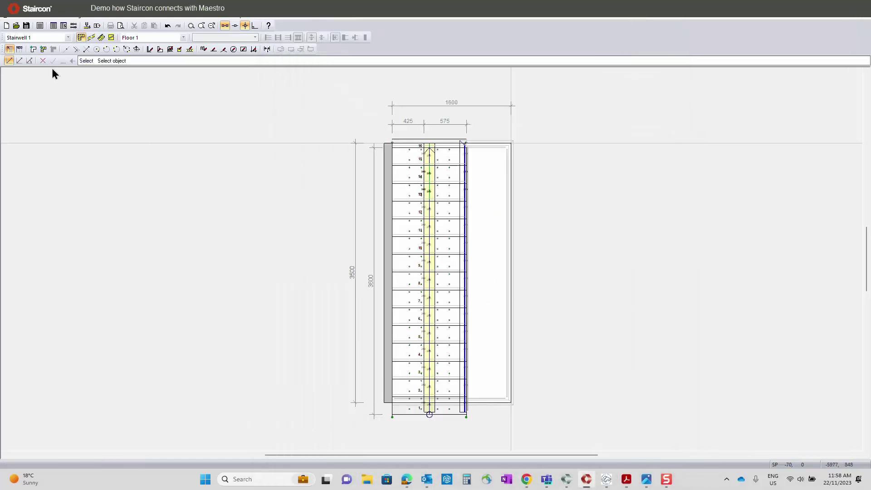
click(17, 19)
click(75, 234)
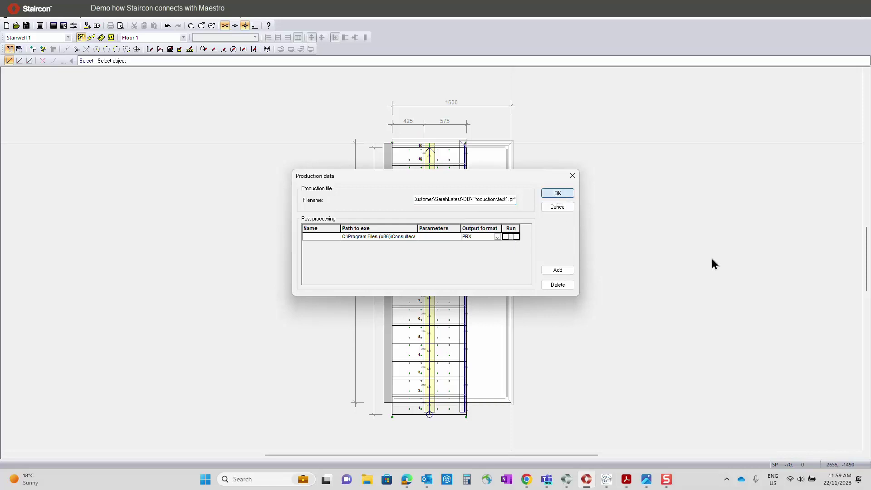
- Create the test1 production file and close the stringer and 2-D drawing windows
click(557, 194)
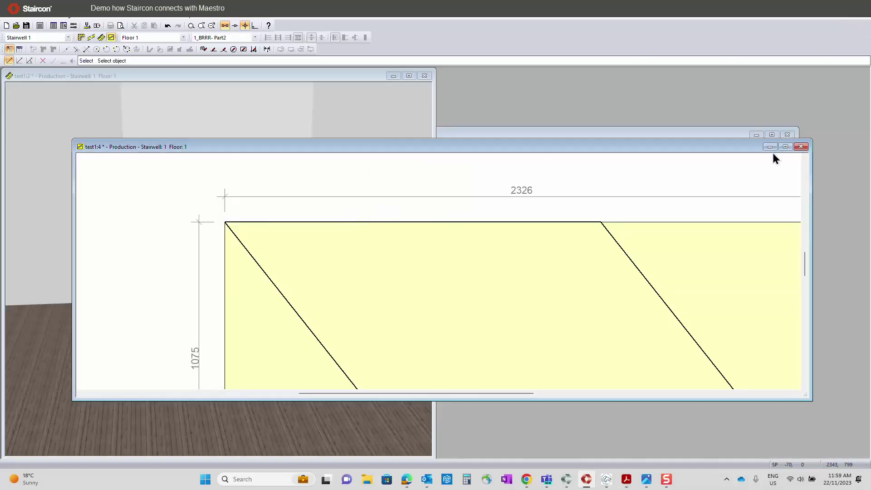
click(800, 147)
click(787, 134)
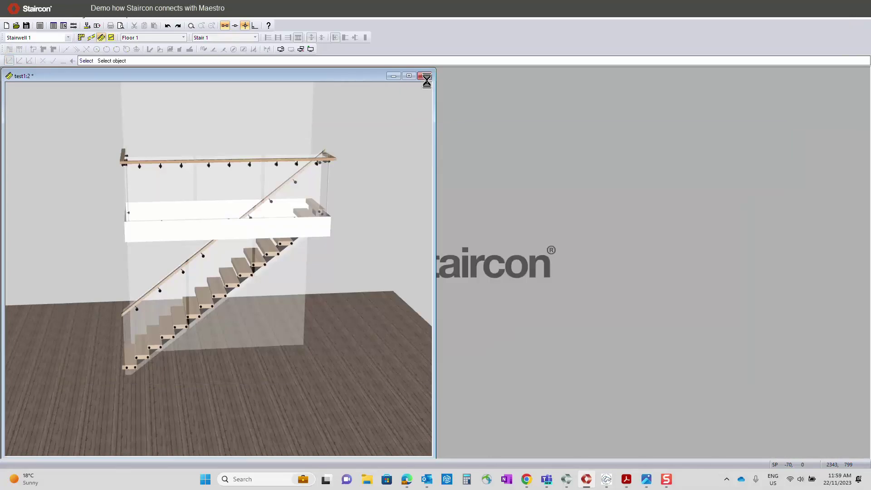
- Minimize the 3-D window and start project Test2 (project number 'Test') with a maximized plan view
click(393, 76)
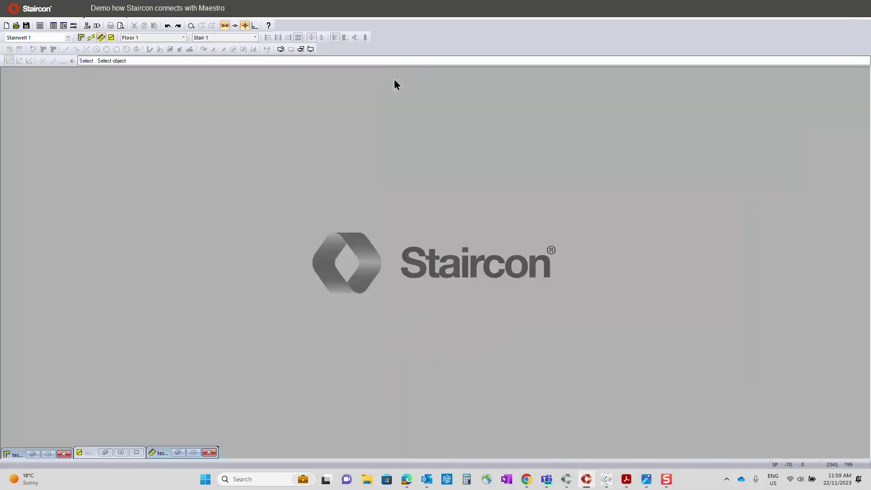
click(6, 26)
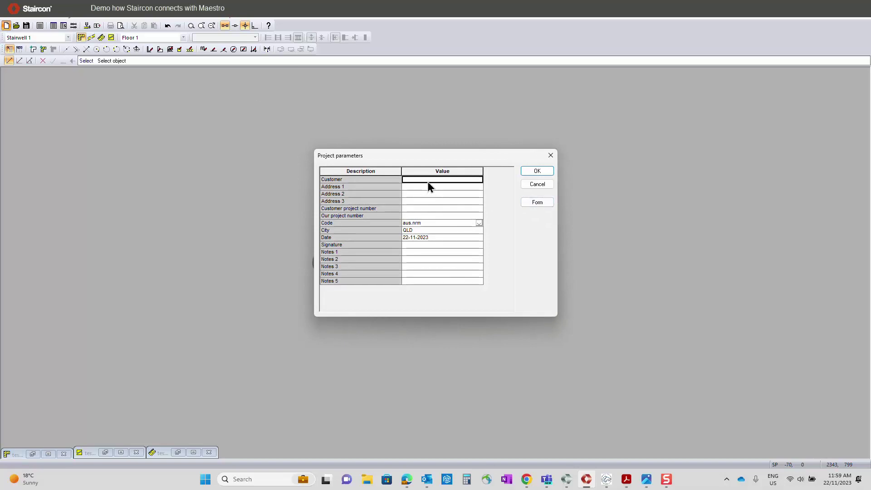
text(Test2)
click(416, 216)
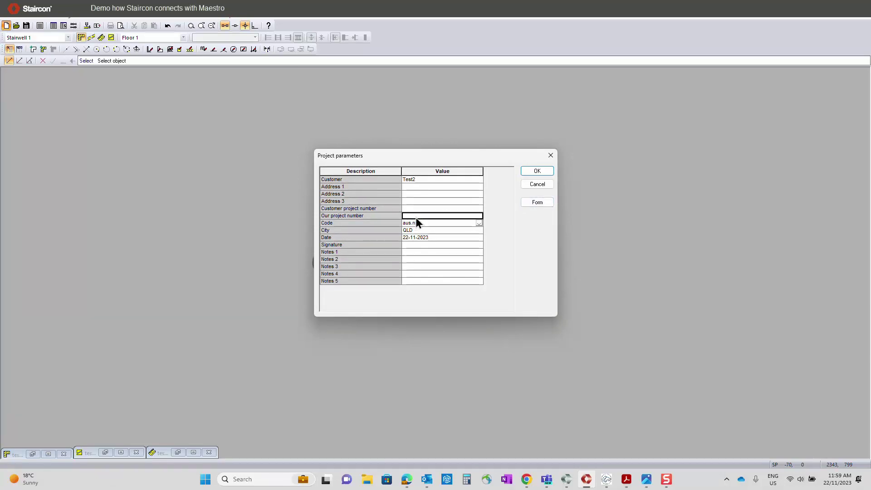
text(Test2)
click(536, 171)
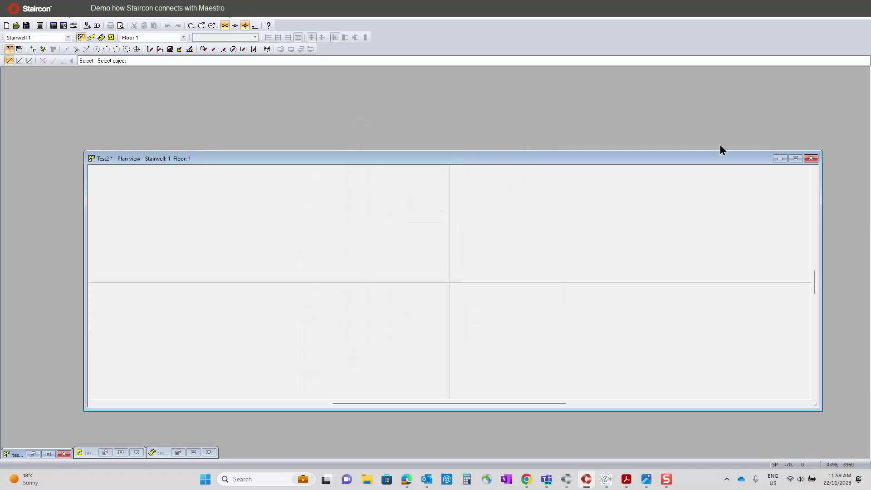
click(795, 158)
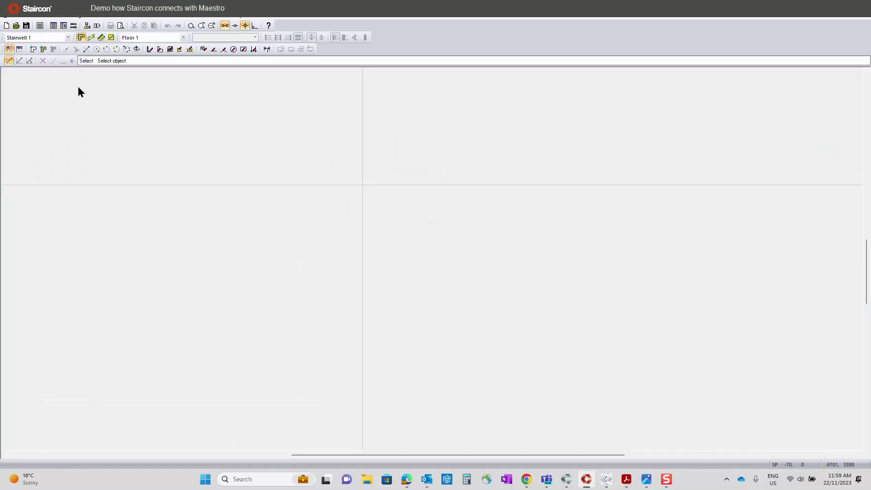
- Create and place a Walled Helical stair: 1850 outer radius, 1150 wide, 180° left turn
click(119, 18)
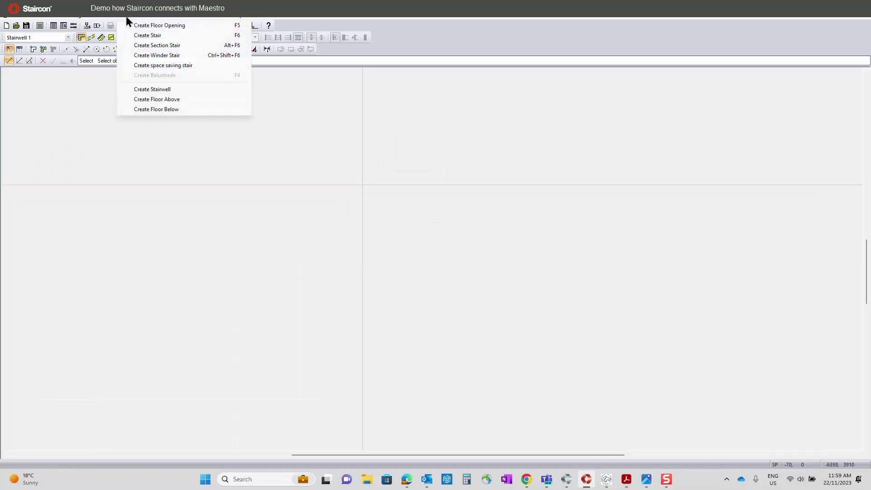
click(141, 37)
drag(457, 156, 521, 84)
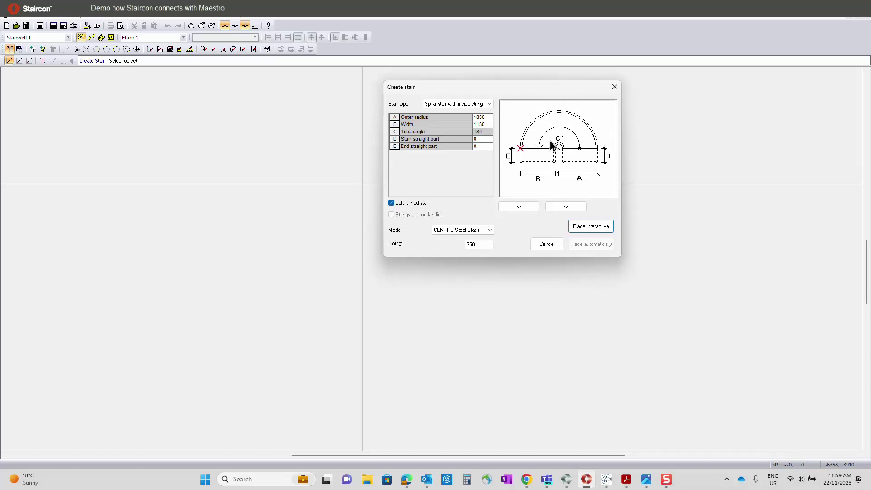
click(487, 230)
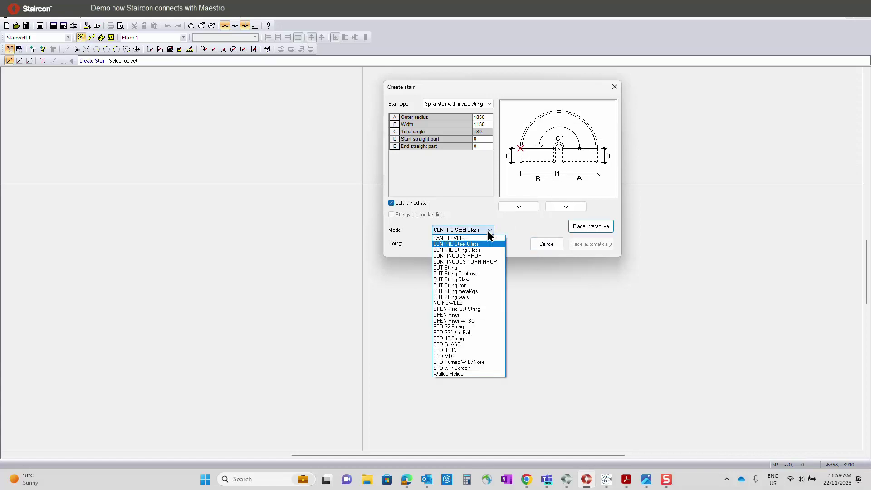
click(470, 374)
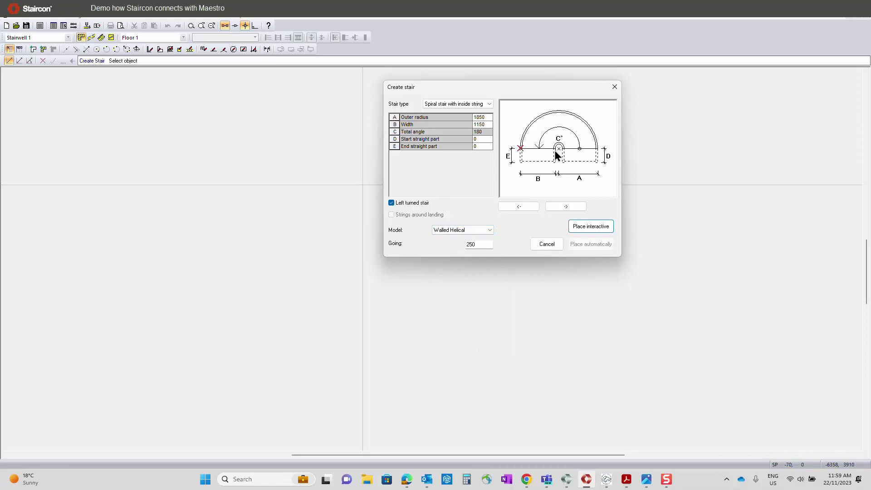
click(589, 227)
click(358, 189)
click(358, 191)
drag(388, 122, 652, 59)
- Set the spiral stair to 18 risers with its walking line 400 from the string
click(637, 75)
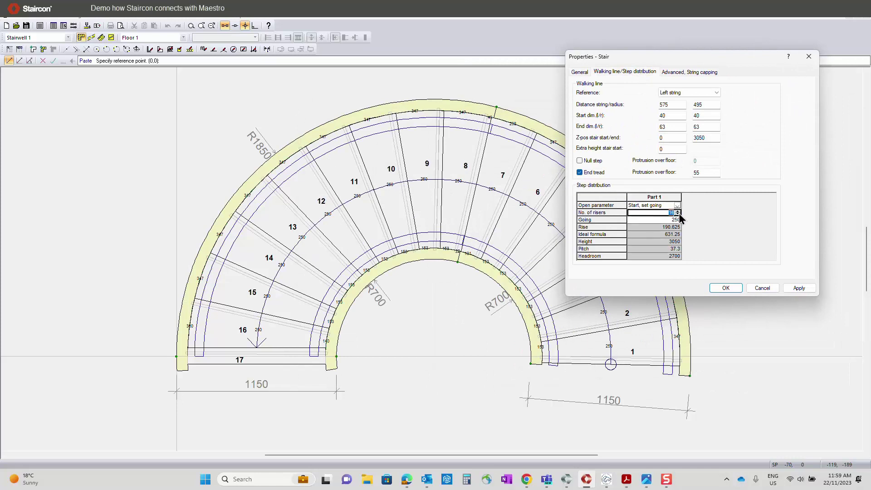
click(678, 213)
click(677, 211)
click(798, 288)
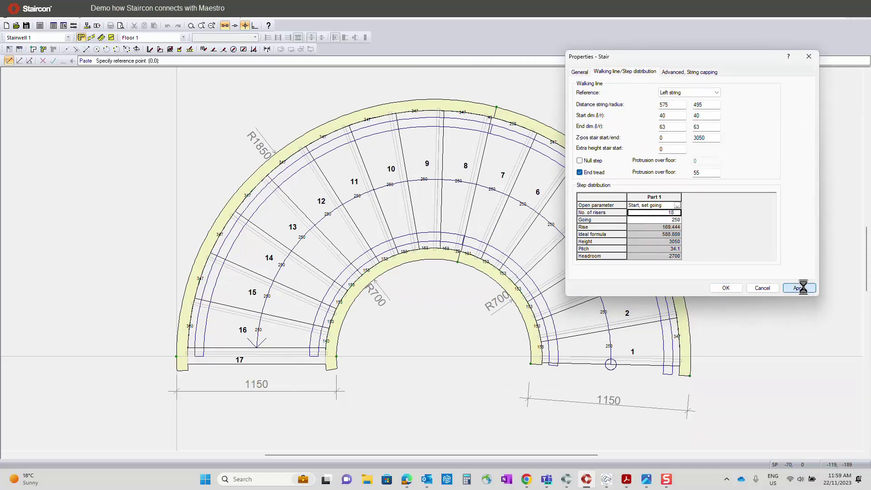
double_click(671, 105)
text(400)
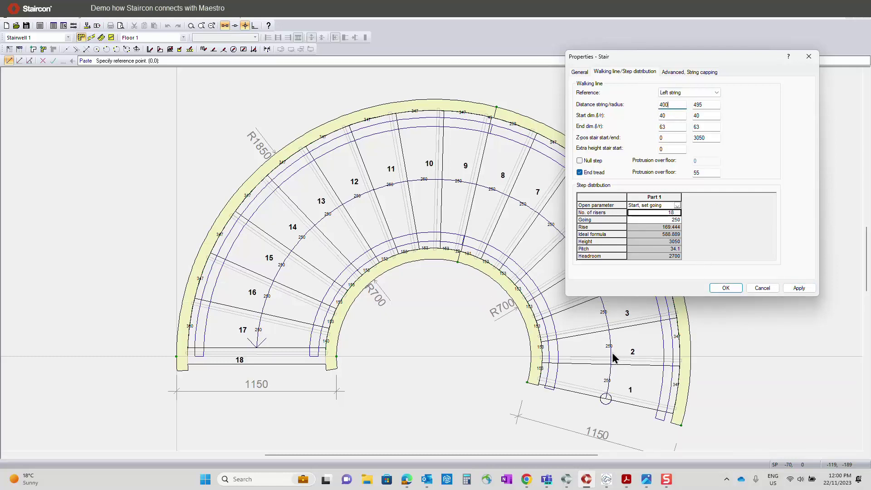
click(799, 288)
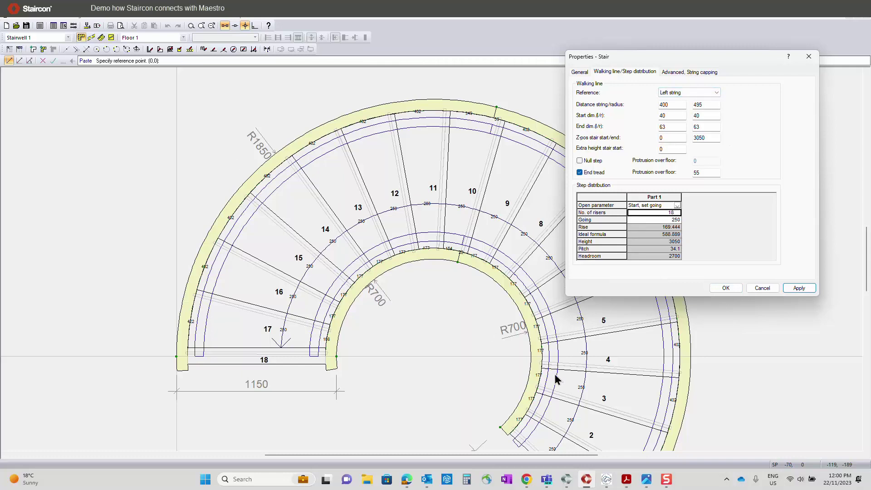
- Confirm the stair properties and review the spiral stair in unfolded elevation and orbiting 3D
click(735, 289)
click(90, 37)
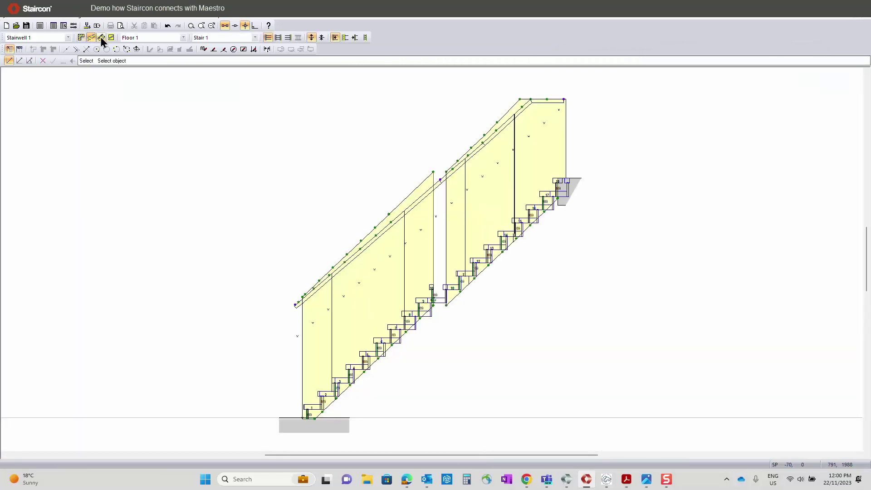
click(278, 39)
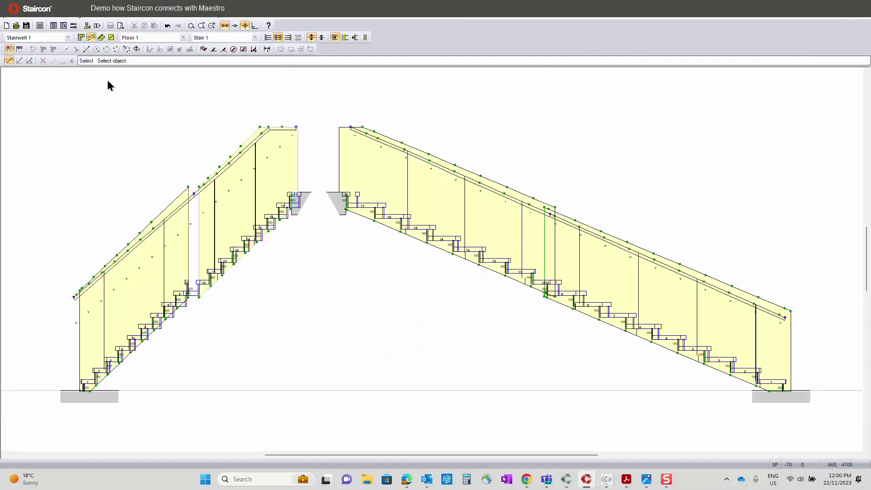
click(101, 37)
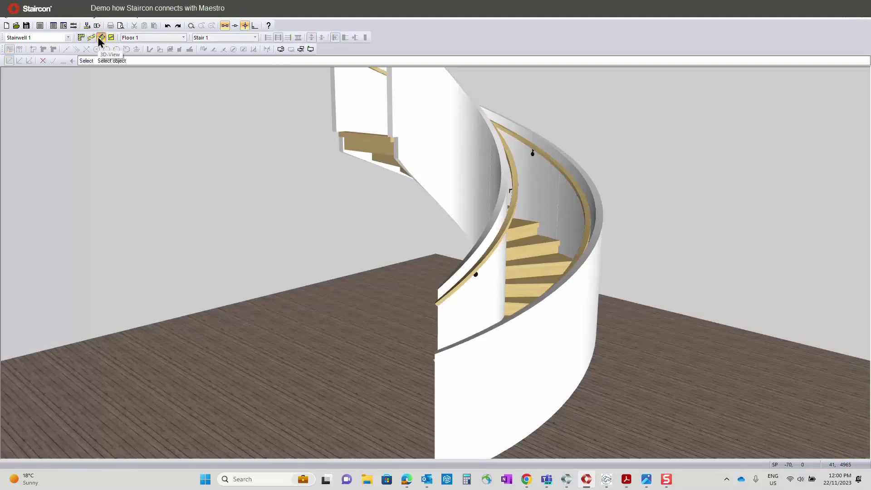
mouse_move(596, 335)
mouse_down()
mouse_move(484, 361)
mouse_move(378, 351)
mouse_move(739, 334)
mouse_move(742, 322)
mouse_move(688, 353)
mouse_move(462, 301)
mouse_move(602, 299)
mouse_move(436, 320)
mouse_up()
- In the plan, draw a three-point help circle and a 45° help line through its centre
click(81, 38)
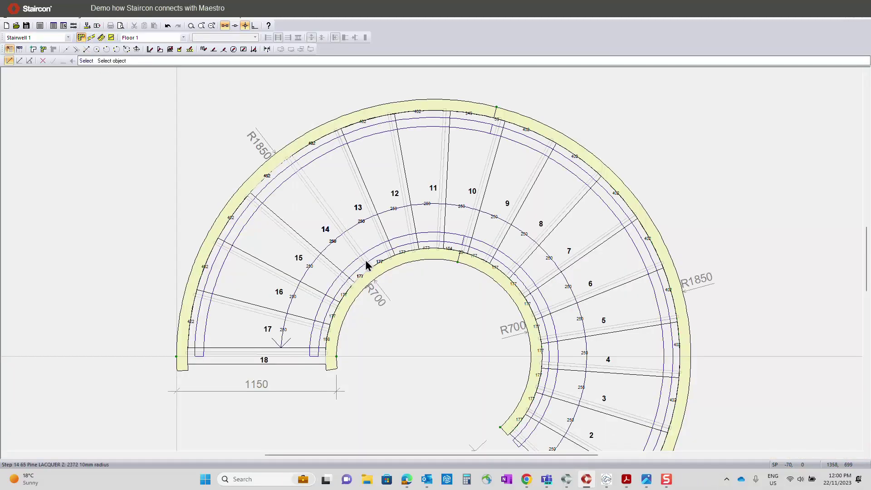
click(117, 49)
click(388, 303)
click(464, 307)
click(464, 306)
scroll(495, 358, up, 3)
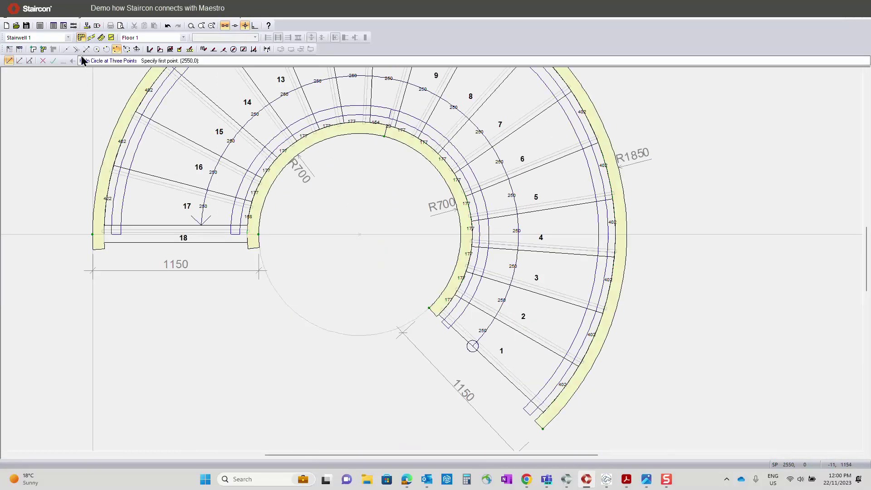
click(66, 49)
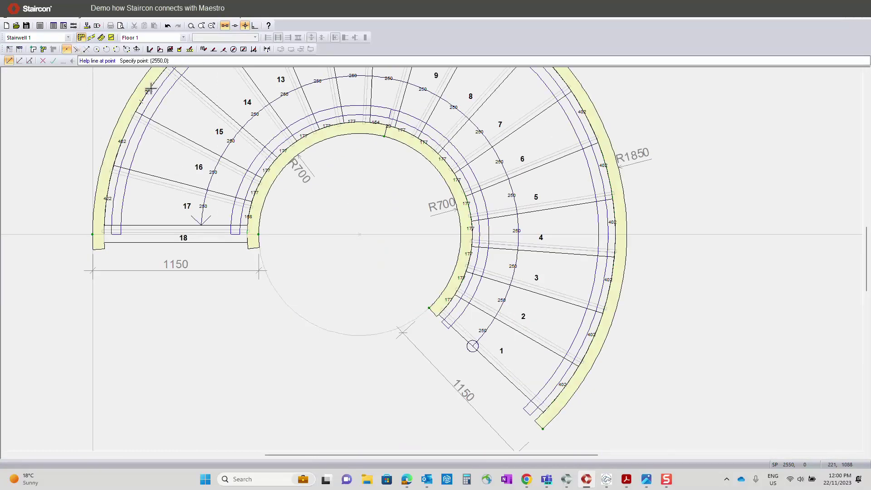
click(354, 212)
click(347, 215)
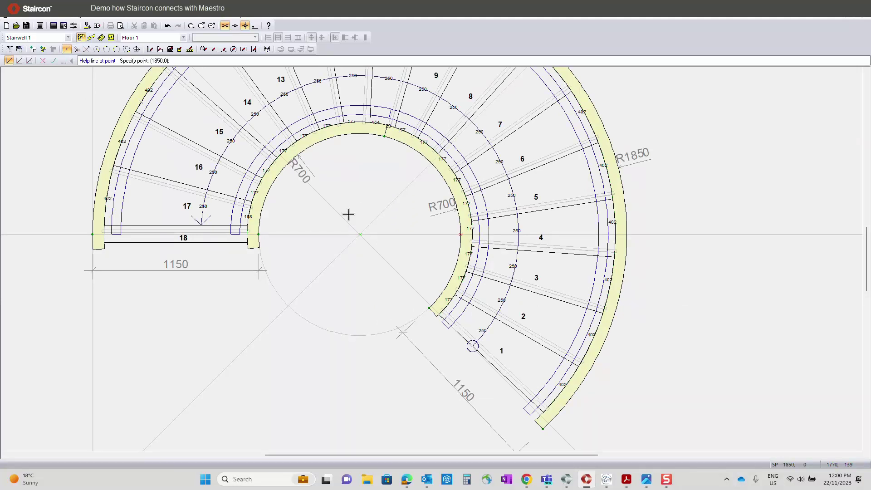
- Split the inner curved string at the two points where the help lines cross
click(197, 19)
click(217, 45)
click(287, 169)
click(414, 190)
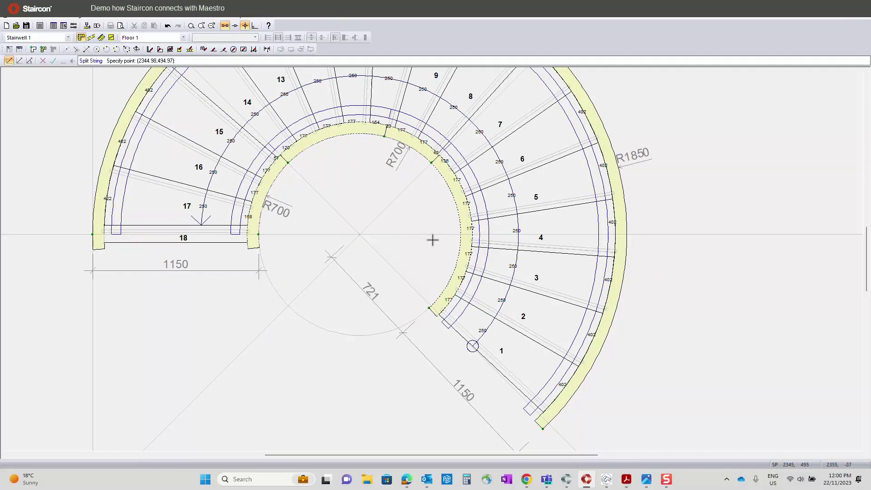
click(460, 234)
- Generate production data for all objects, dismiss warnings, and view the Tr5+Tr6 tread layout
right_click(639, 356)
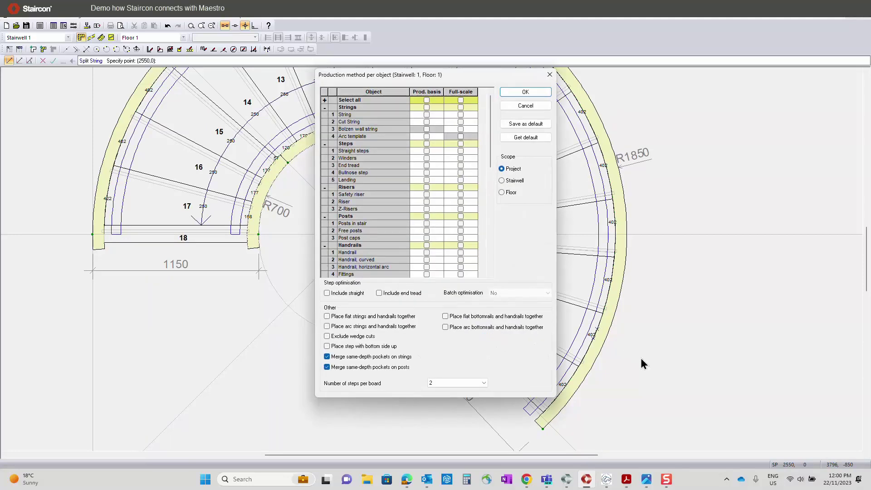
click(426, 99)
click(539, 93)
click(551, 262)
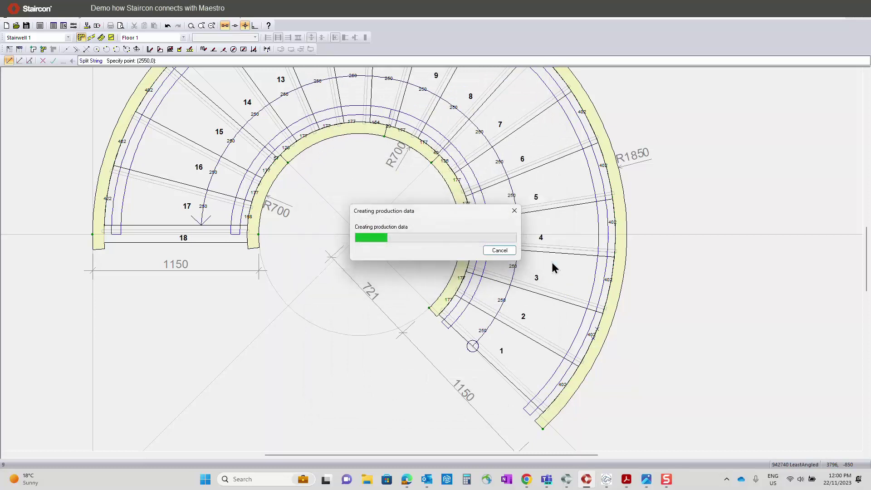
click(214, 40)
click(211, 51)
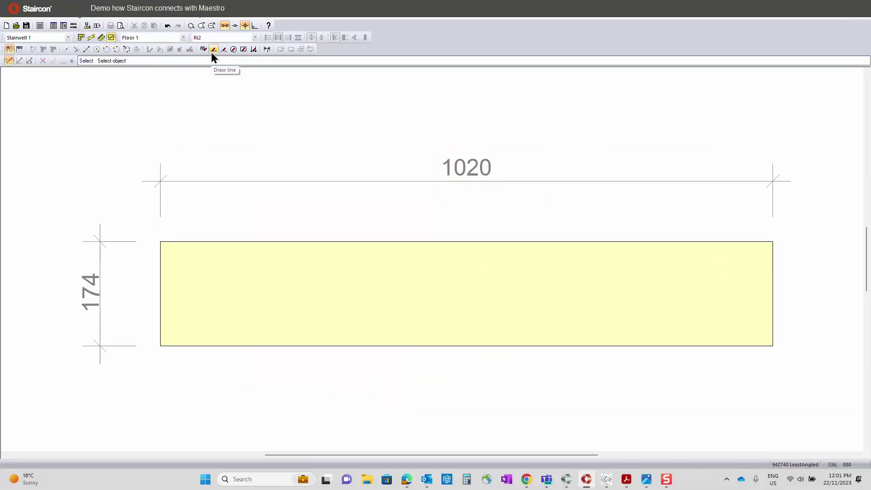
- Write the production file with the post-processing program run turned off
click(19, 18)
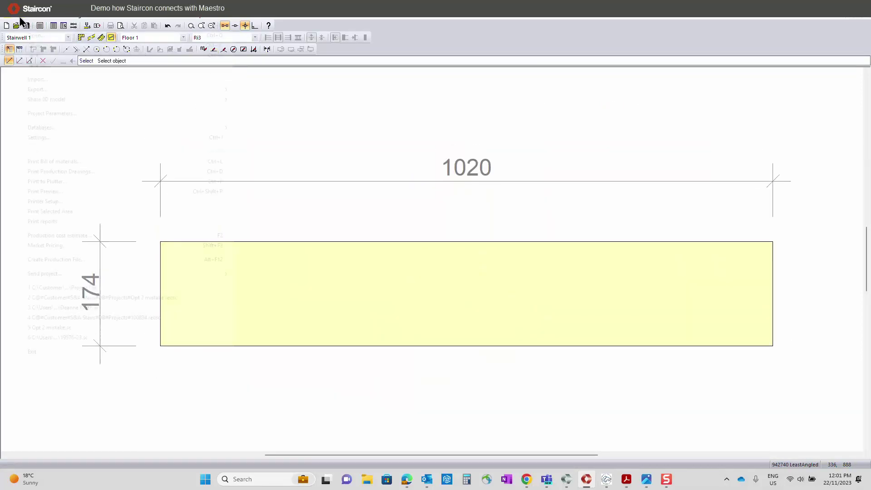
click(64, 259)
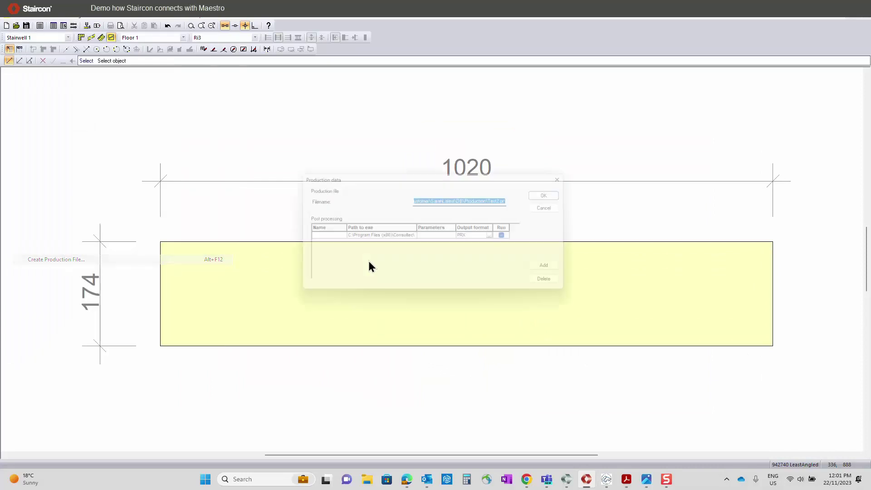
click(511, 236)
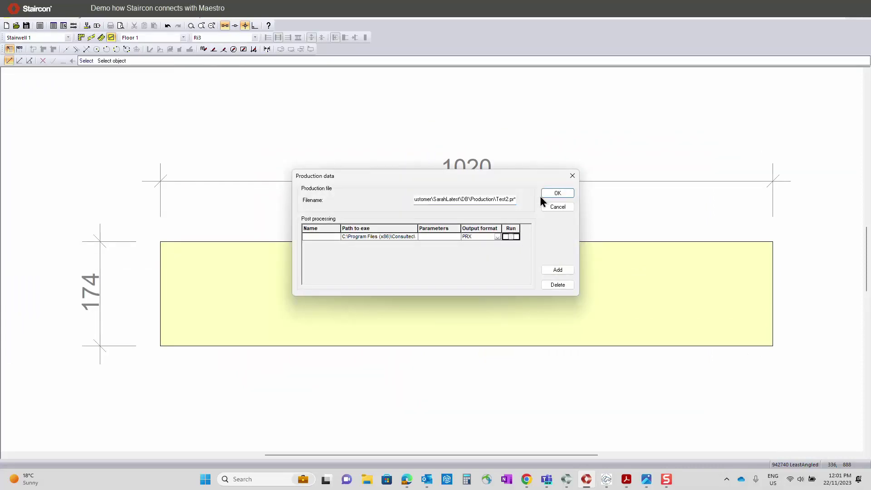
click(569, 195)
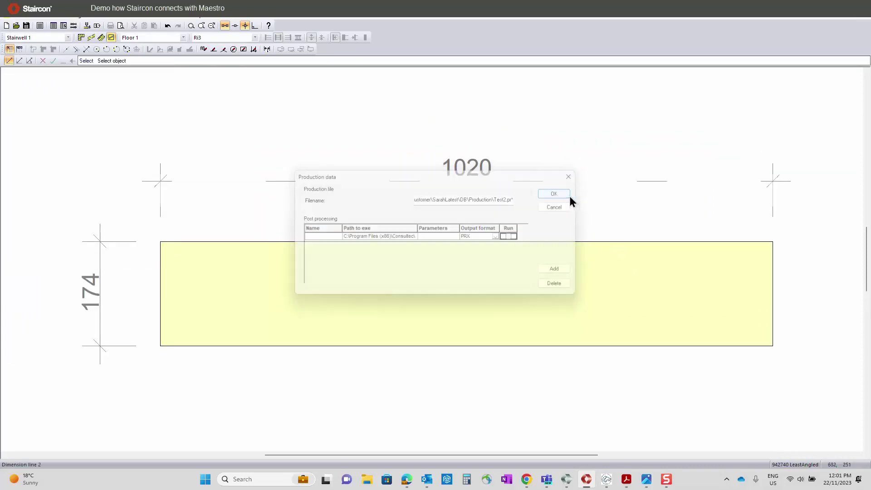
- Start a new project with customer 'test' and project number 'test3', accepting floor properties
click(6, 24)
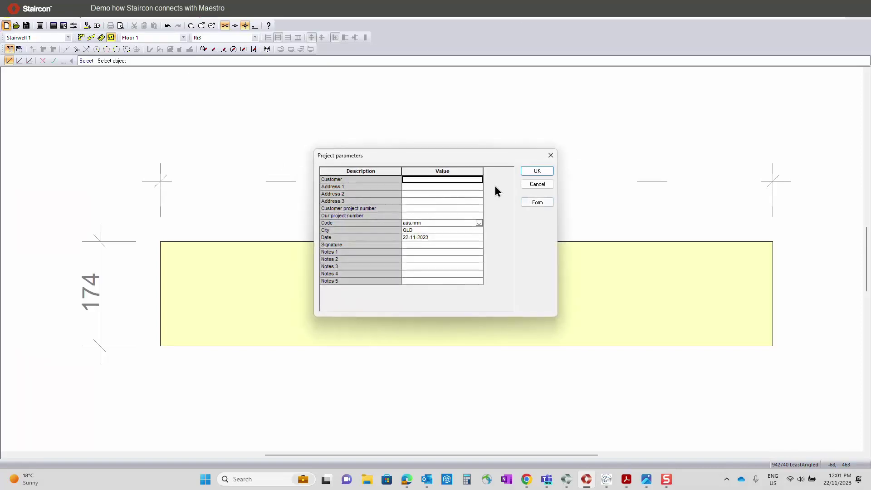
click(440, 180)
text(test3)
click(434, 214)
text(test3)
click(537, 171)
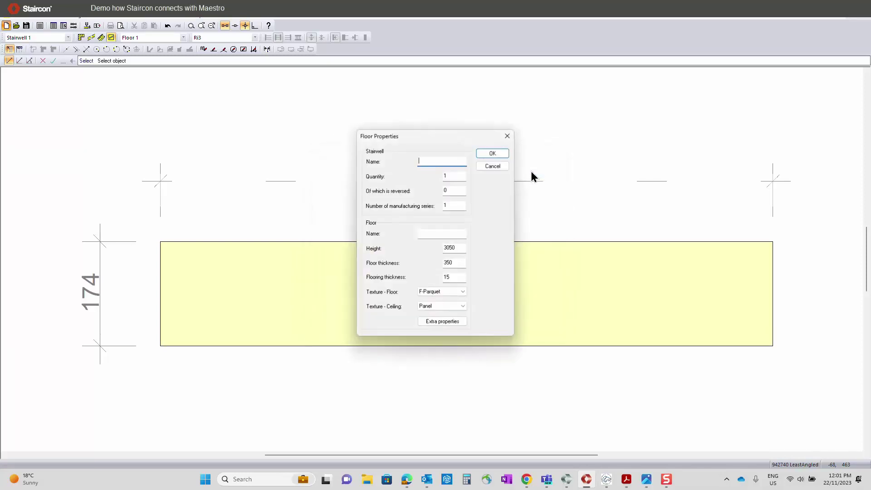
click(490, 155)
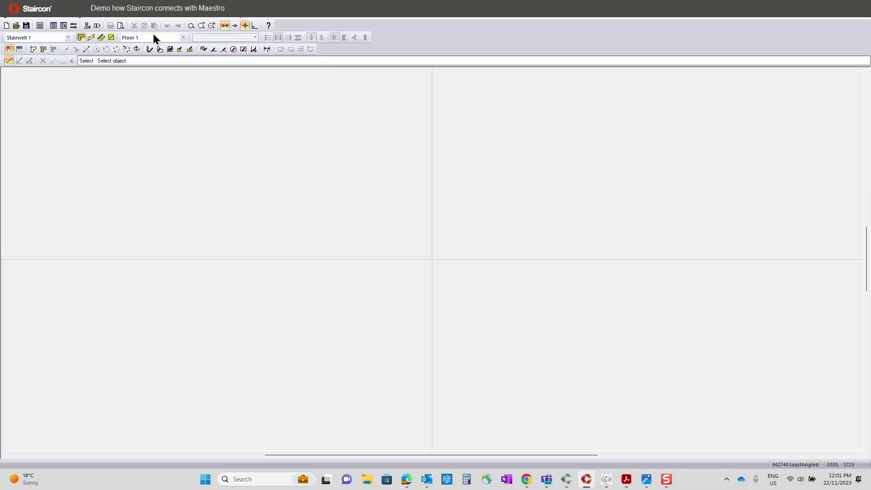
- Place a 2700 by 2300 floor opening with a wall along side B
click(30, 49)
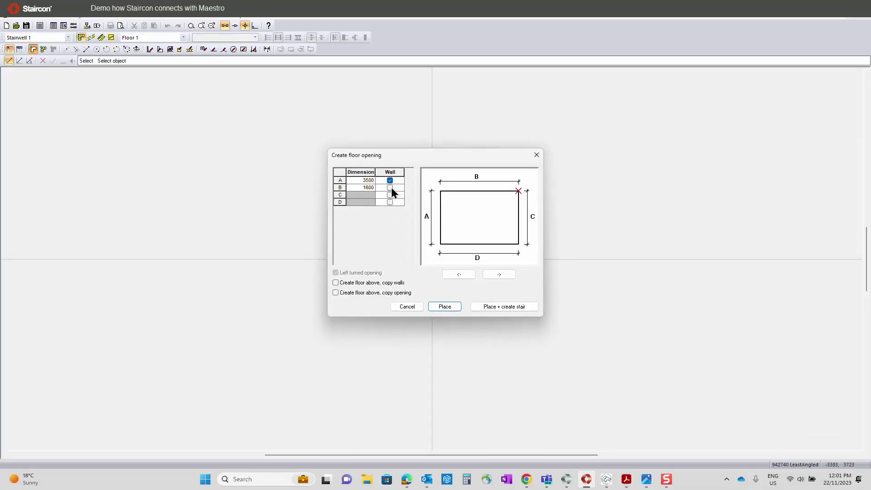
click(363, 181)
text(2700)
click(362, 187)
text(2300)
click(390, 187)
click(444, 307)
click(424, 255)
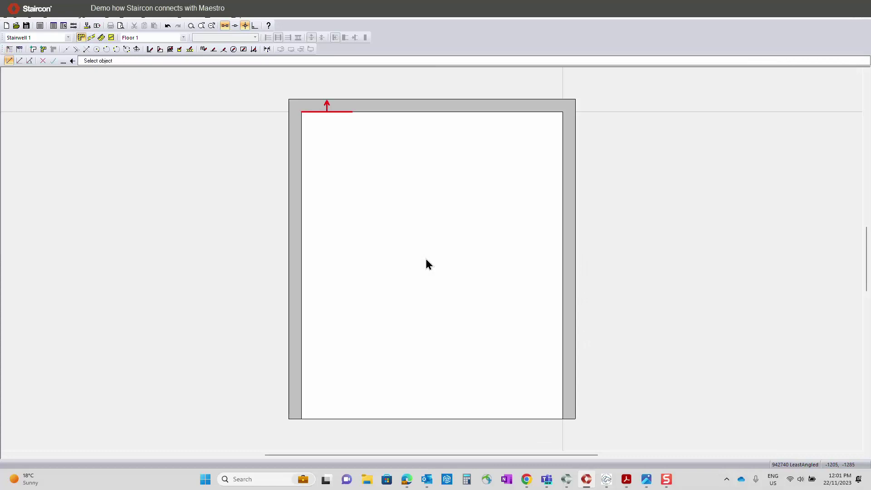
- Build a stair from two 7-step straight runs around a flipped 180° landing, both runs 1050 wide
click(471, 359)
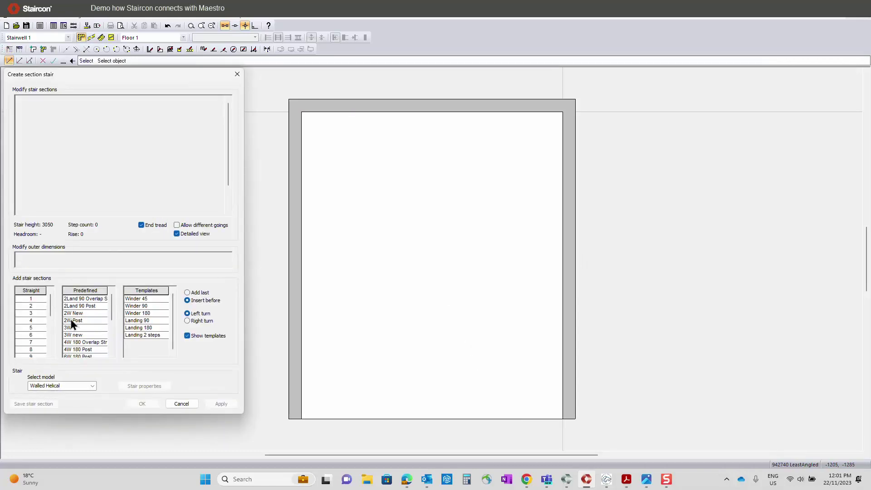
click(36, 343)
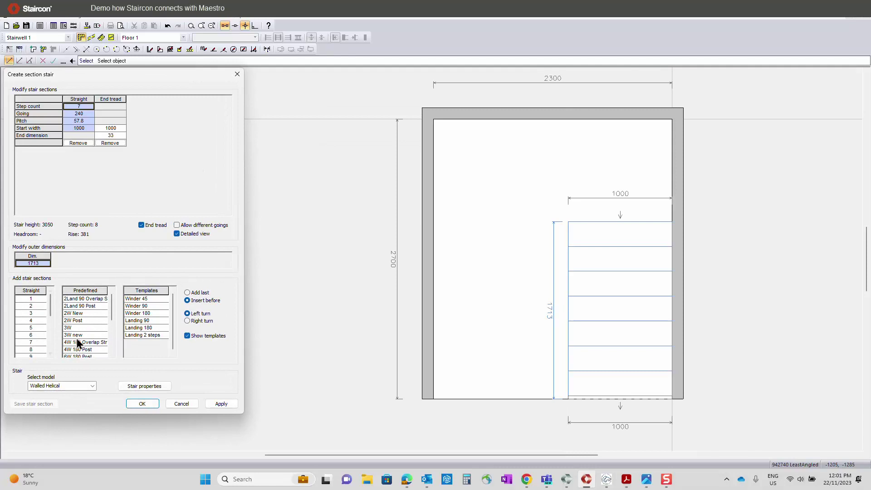
click(150, 328)
click(80, 157)
click(36, 342)
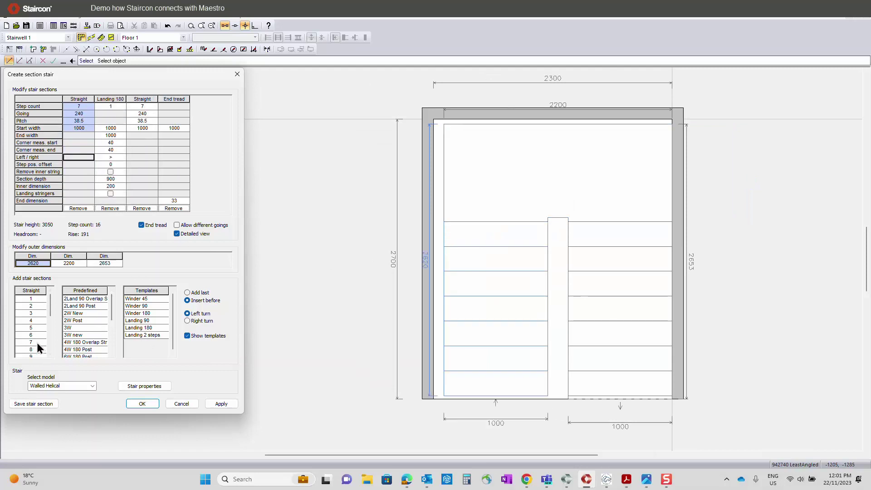
click(88, 128)
text(1050)
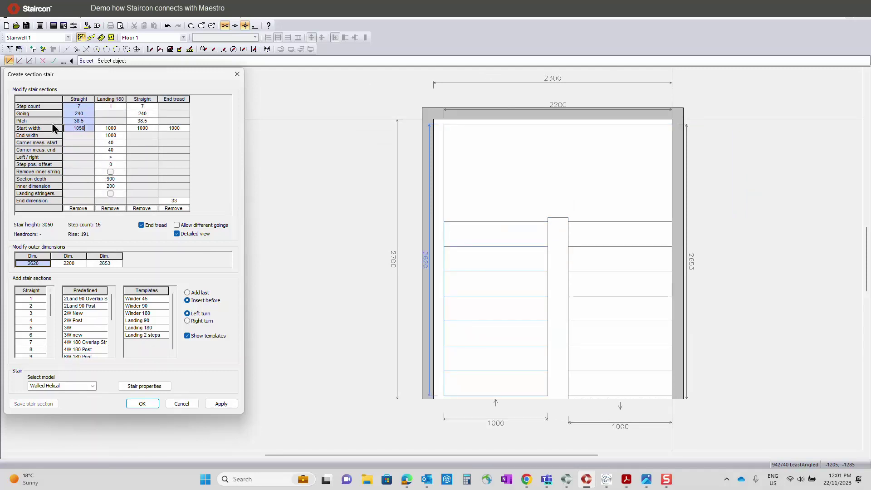
click(142, 129)
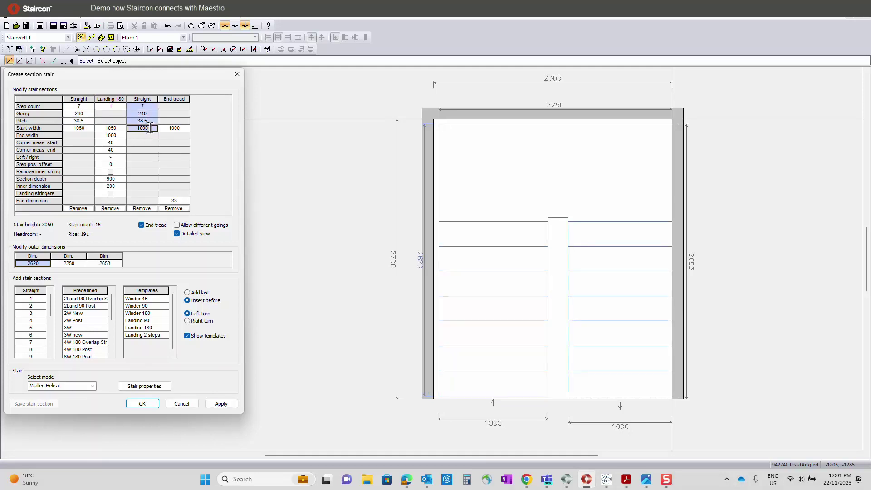
text(1050)
click(169, 128)
- Choose the STD IRON model and set the third outer dimension to 2700, absorbed by section depth
click(91, 386)
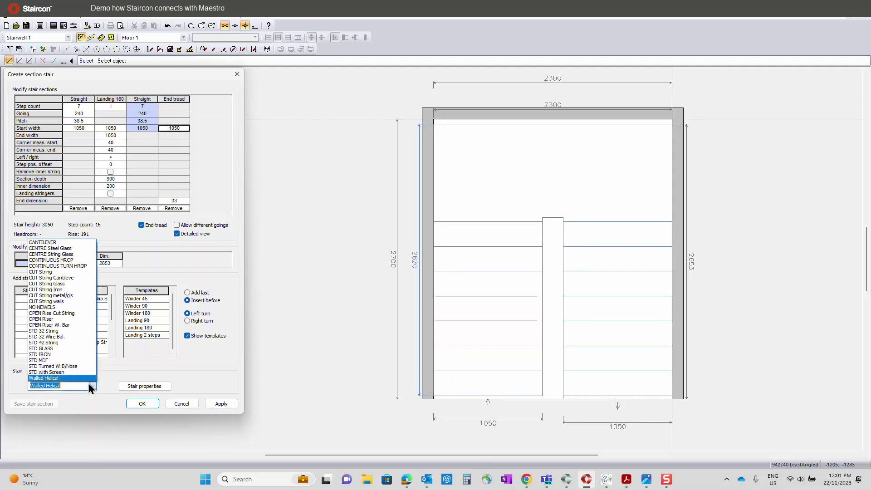
click(57, 356)
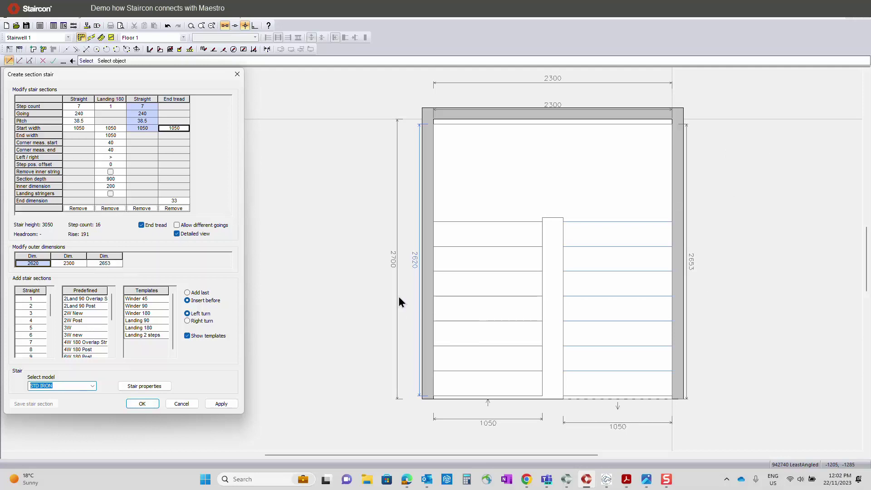
click(109, 263)
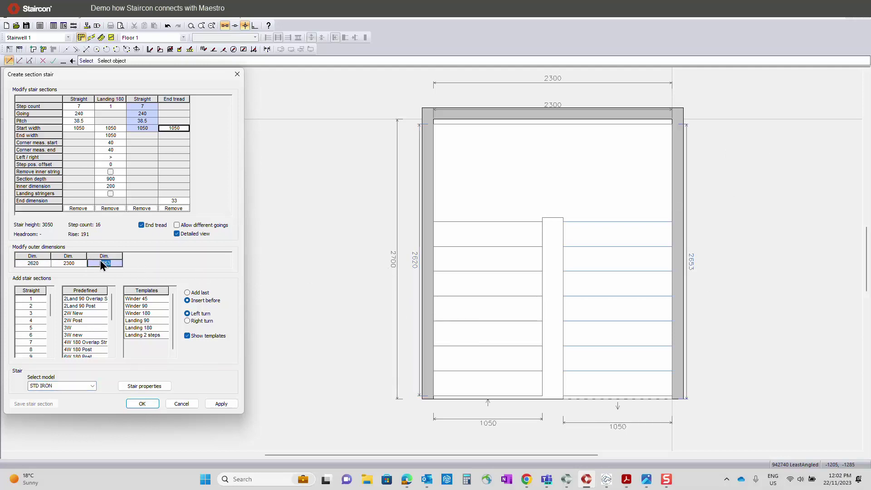
text(2700)
key(Return)
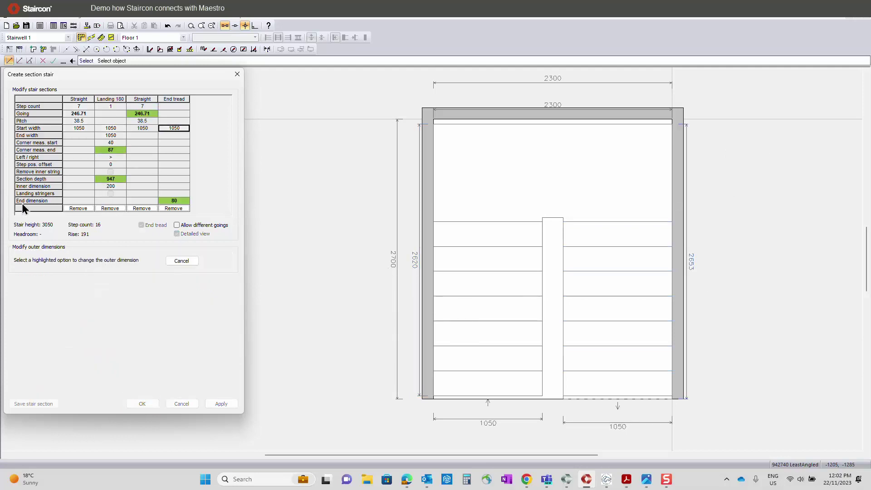
click(113, 179)
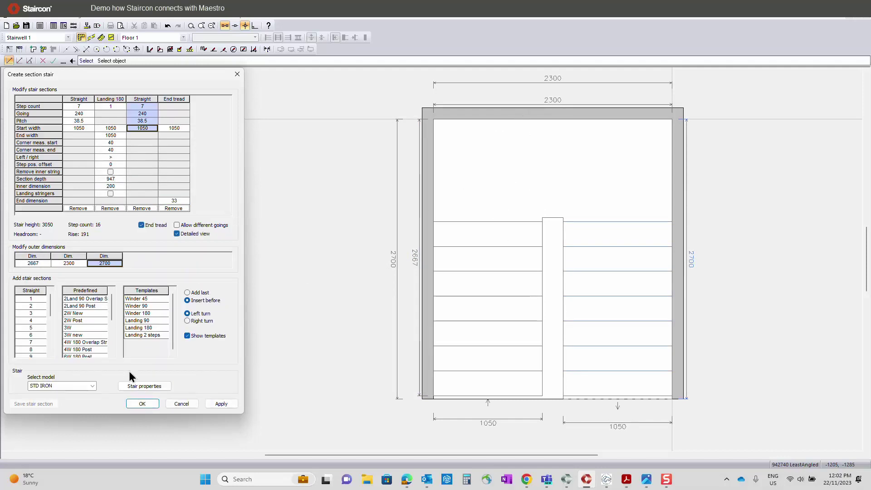
click(149, 407)
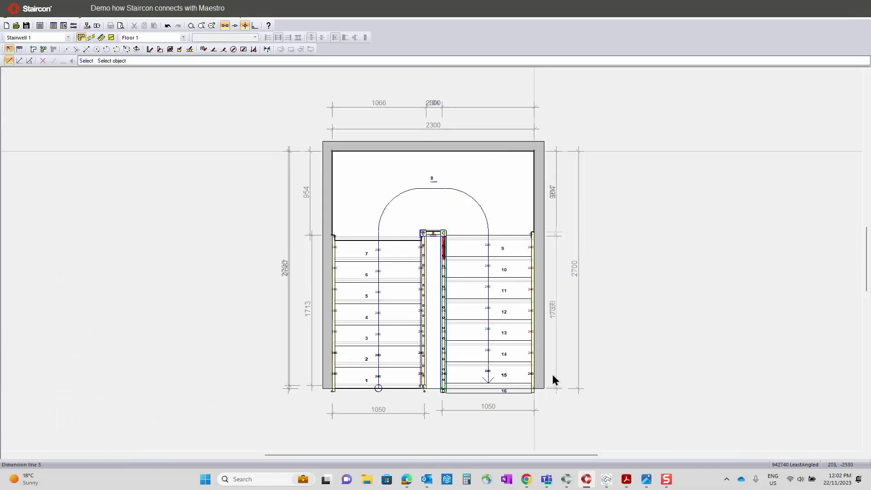
- Zoom into the landing and delete the inner posts B and C between the two flights
click(89, 37)
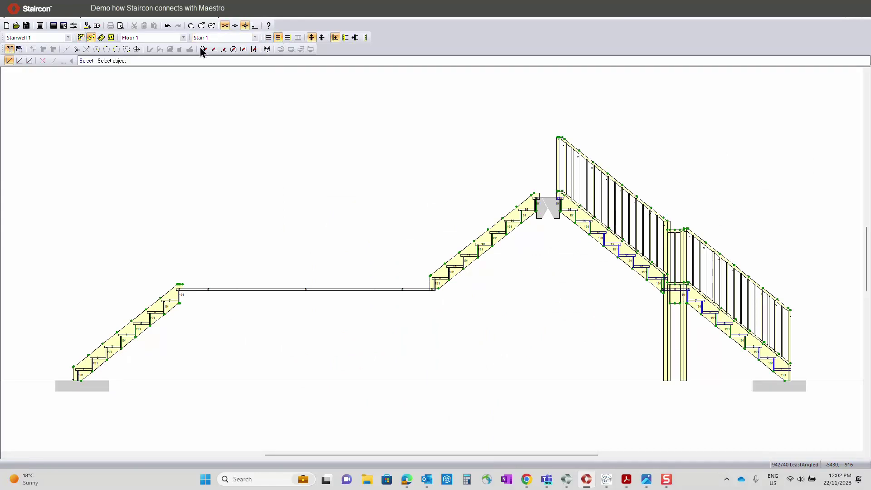
click(81, 37)
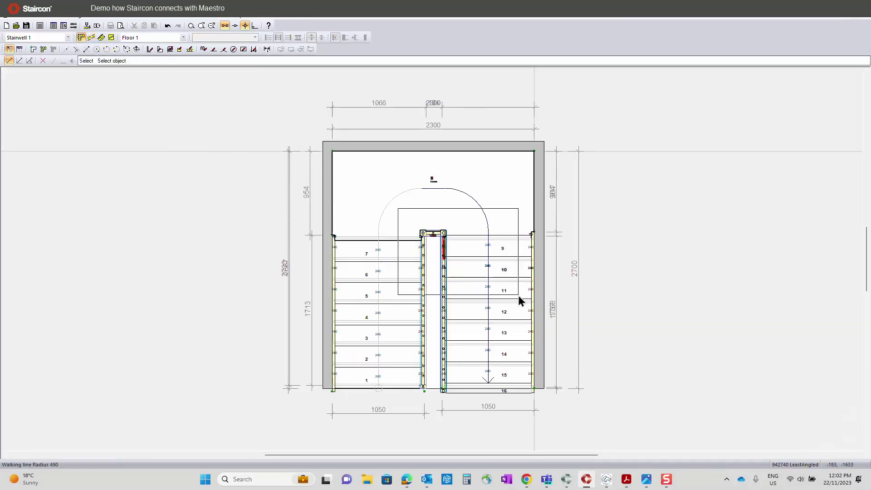
scroll(418, 358, up, 5)
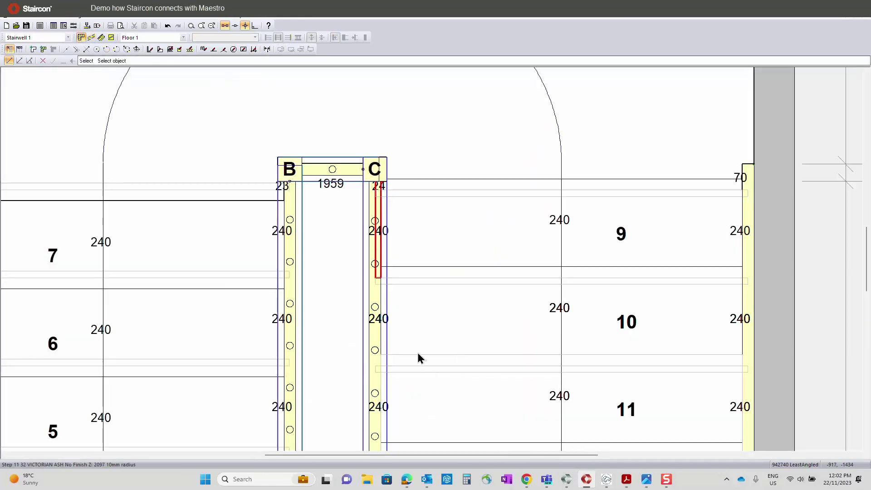
right_click(312, 220)
mouse_move(307, 299)
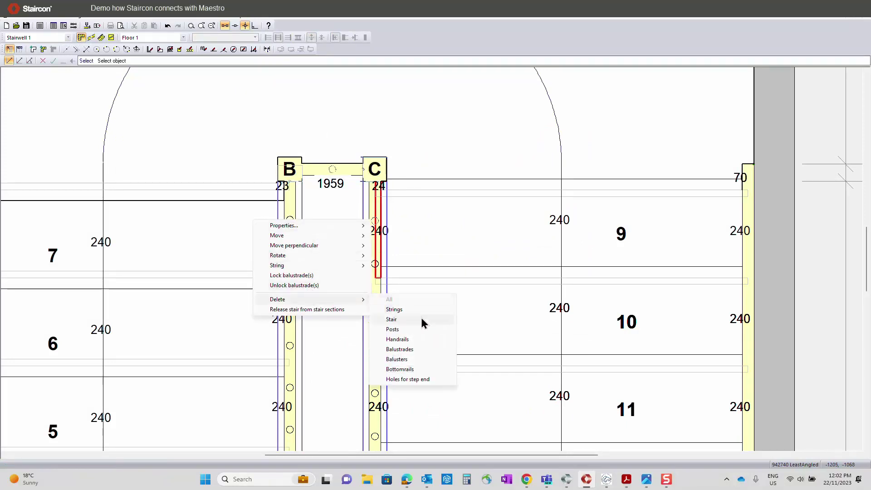
click(411, 328)
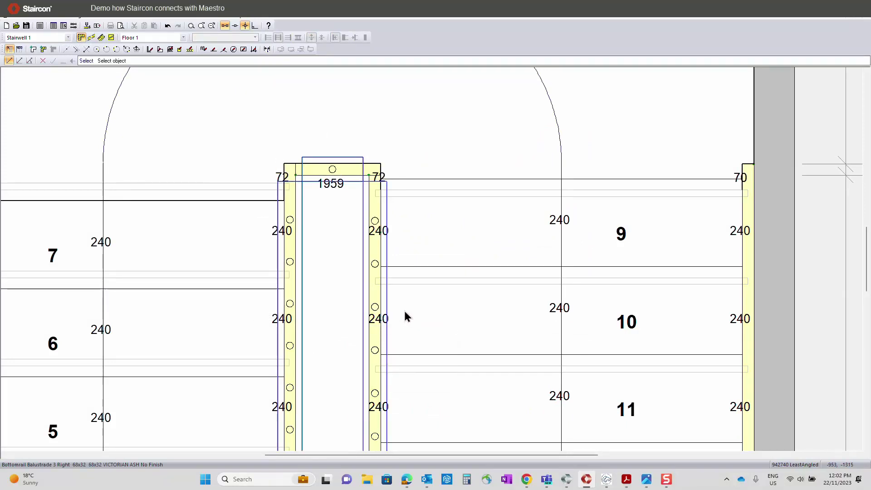
- Measure the well gap, then make the right string an arc with radius -100
click(267, 50)
click(295, 175)
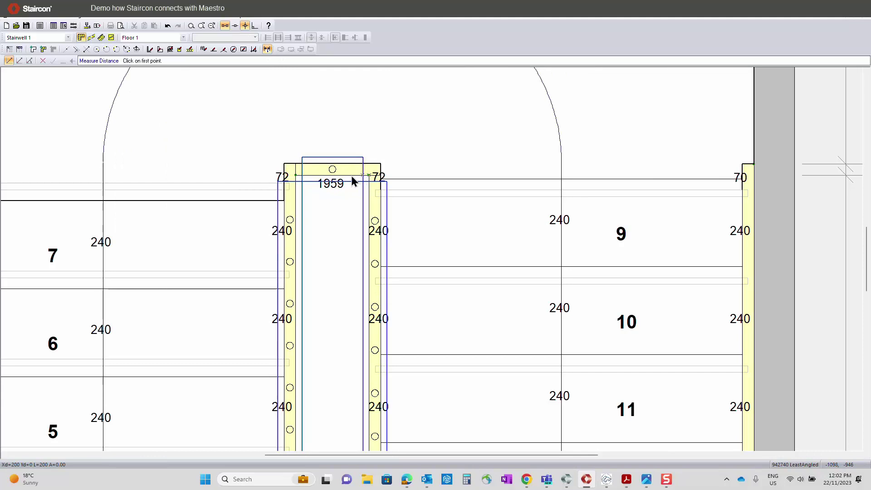
key(Escape)
double_click(350, 175)
click(413, 134)
double_click(494, 134)
text(-100)
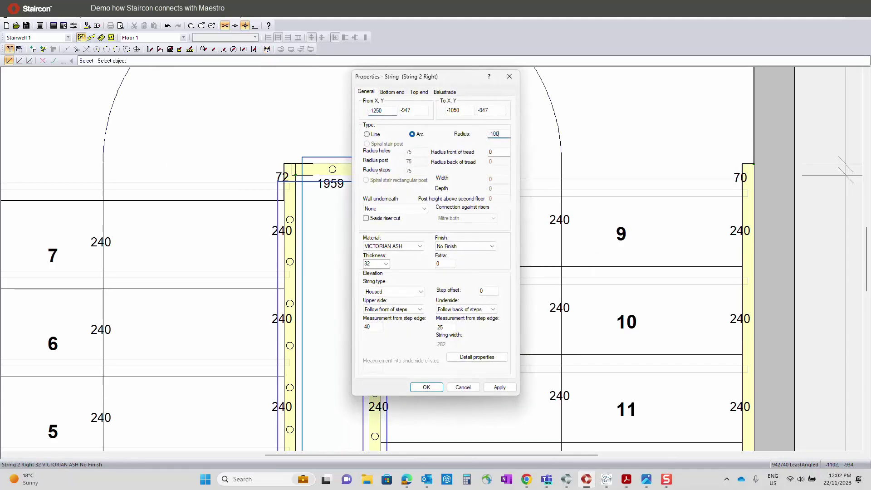
click(431, 388)
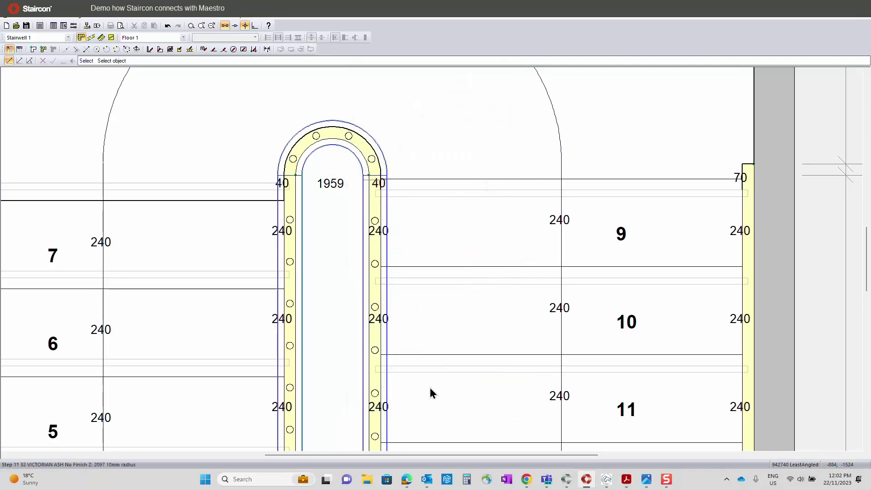
- Move the strings perpendicular by -10
right_click(334, 139)
mouse_move(339, 158)
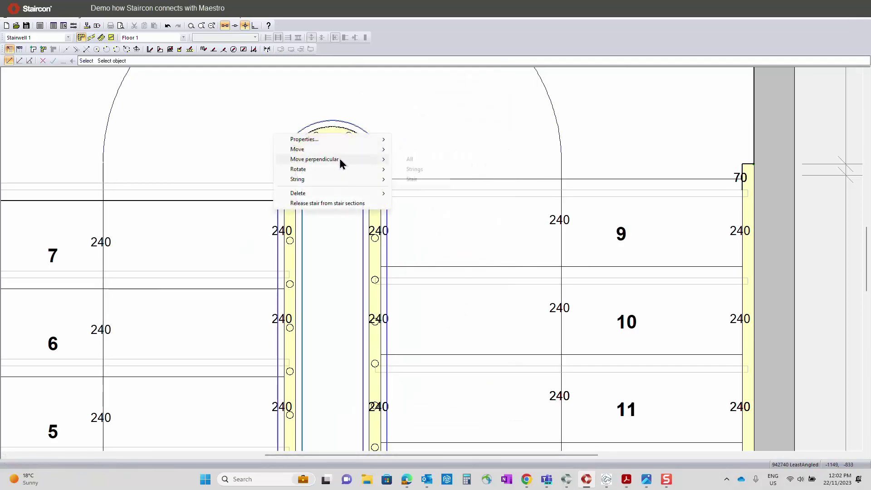
click(403, 168)
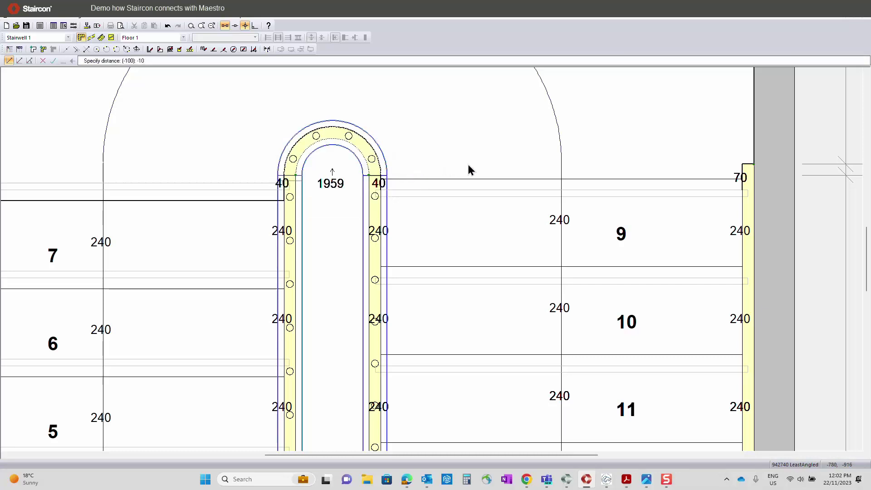
click(467, 164)
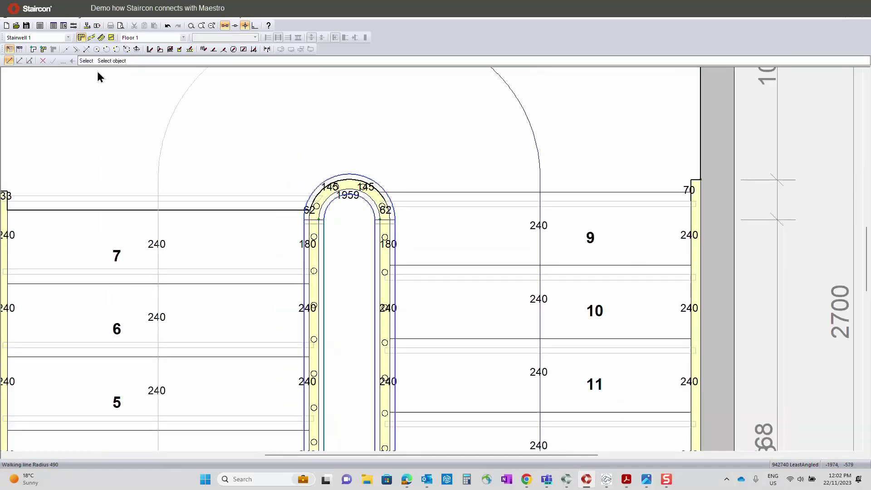
- Inspect the stairwell in 3D from above, then return to the 2D elevation
click(94, 39)
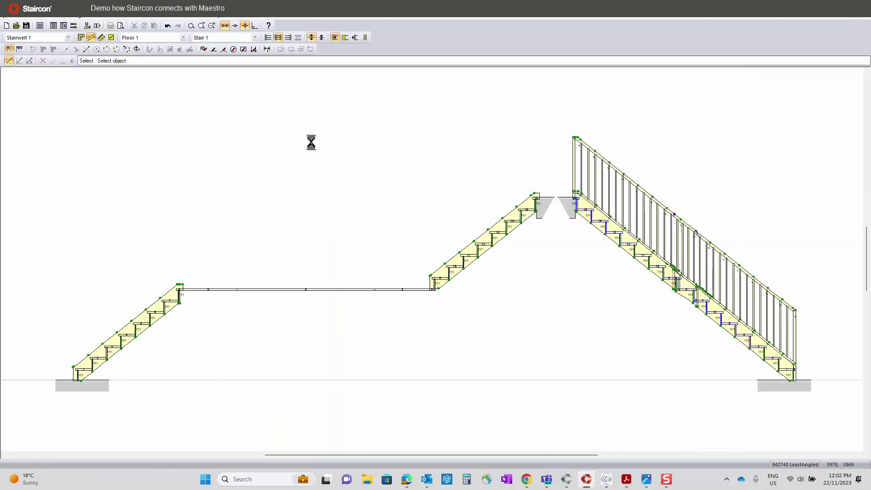
click(101, 37)
scroll(386, 334, down, 3)
drag(388, 333, 393, 248)
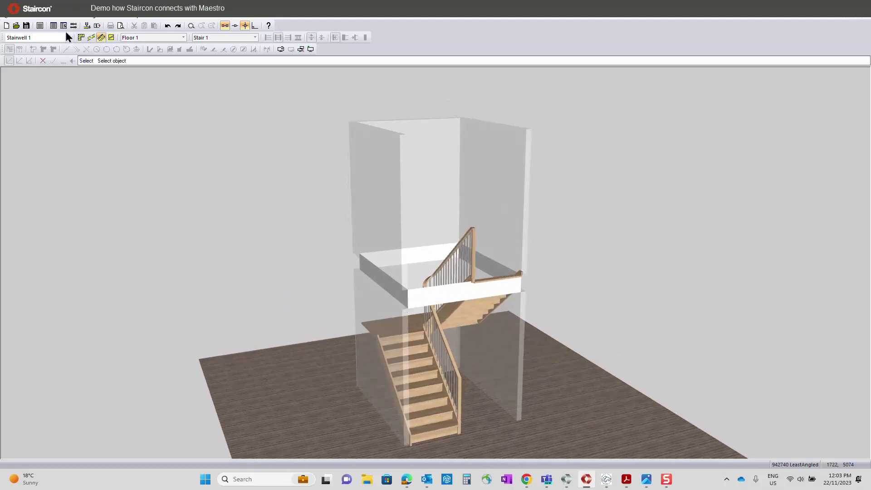
click(92, 37)
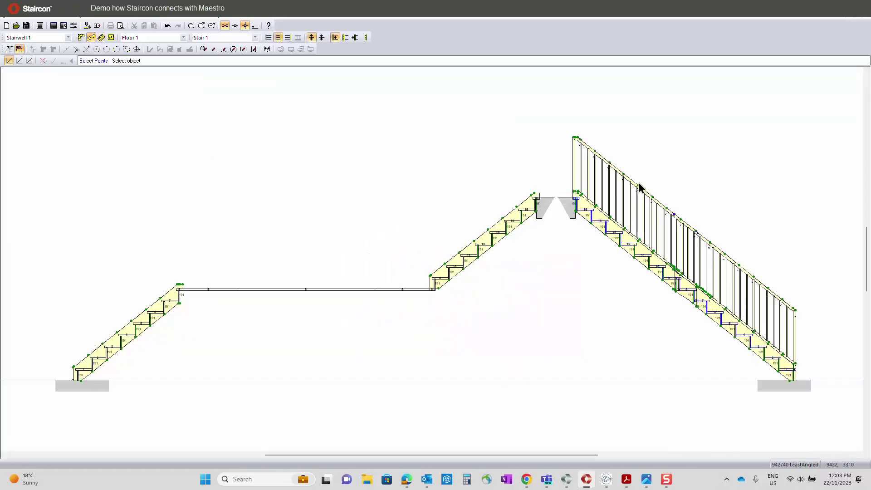
- Switch the railing to point editing, zoom on the right flight, and add string points near step 7
right_click(771, 267)
click(774, 293)
drag(537, 188, 750, 350)
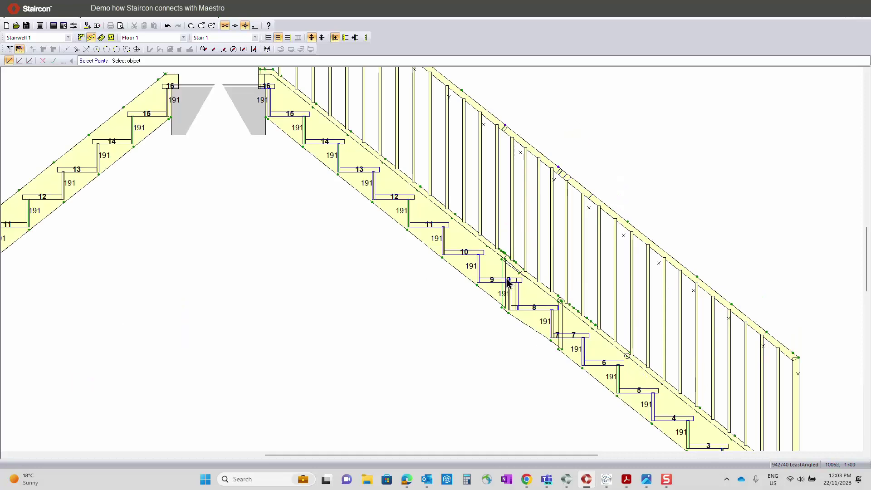
right_click(391, 216)
click(437, 244)
right_click(608, 410)
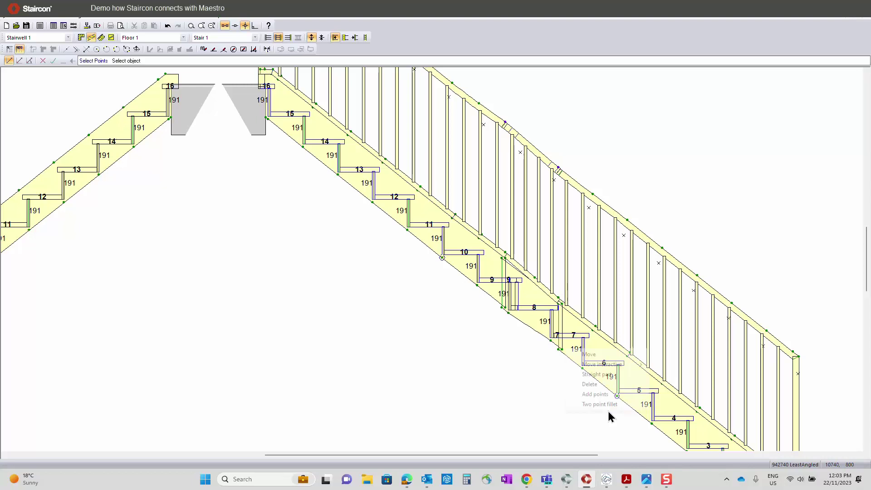
click(617, 375)
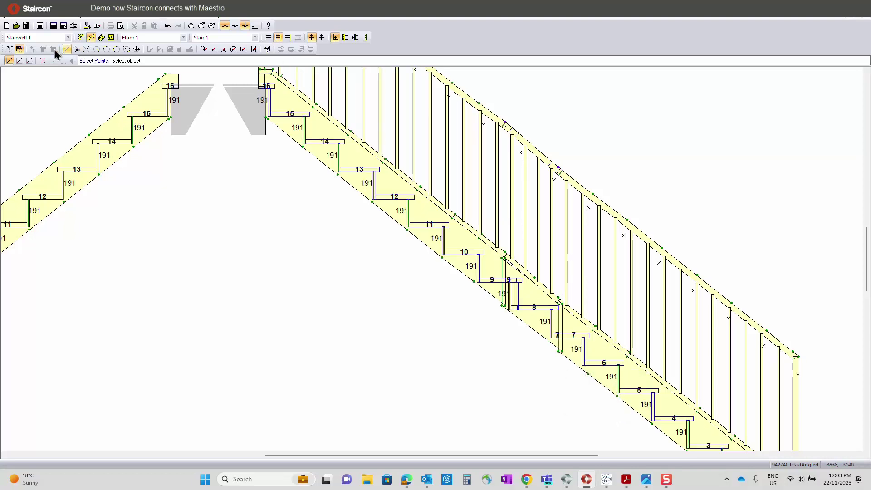
- Draw a centre help line through the arc and split the curved string there
click(81, 38)
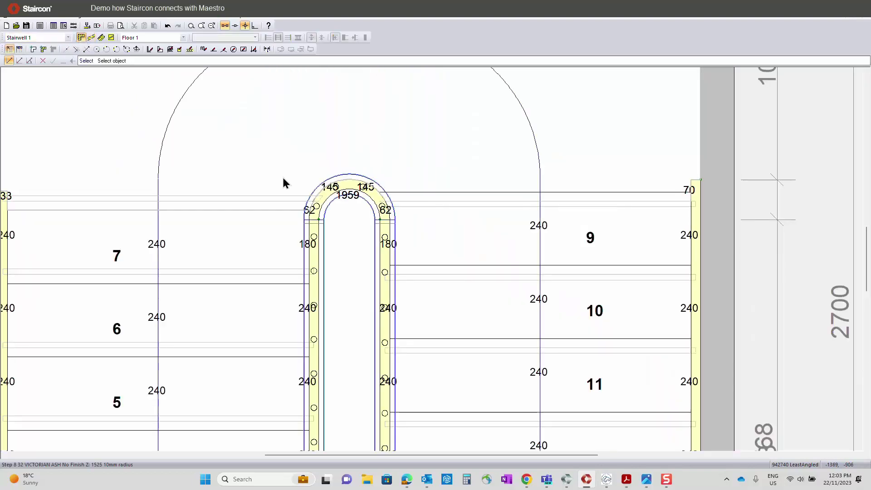
click(87, 49)
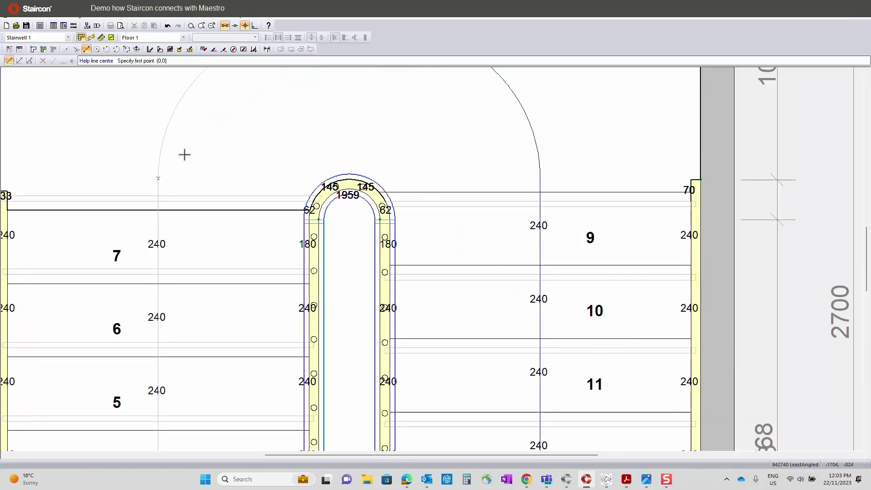
click(378, 220)
click(191, 17)
click(200, 60)
click(388, 221)
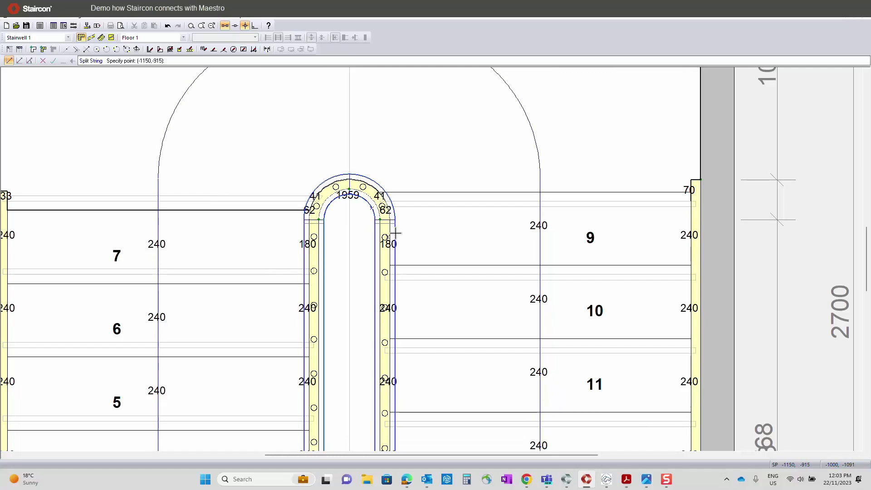
- In elevation, delete the lower string corner point and straighten the handrail's kink above steps 8–9
click(91, 37)
scroll(591, 341, down, 1)
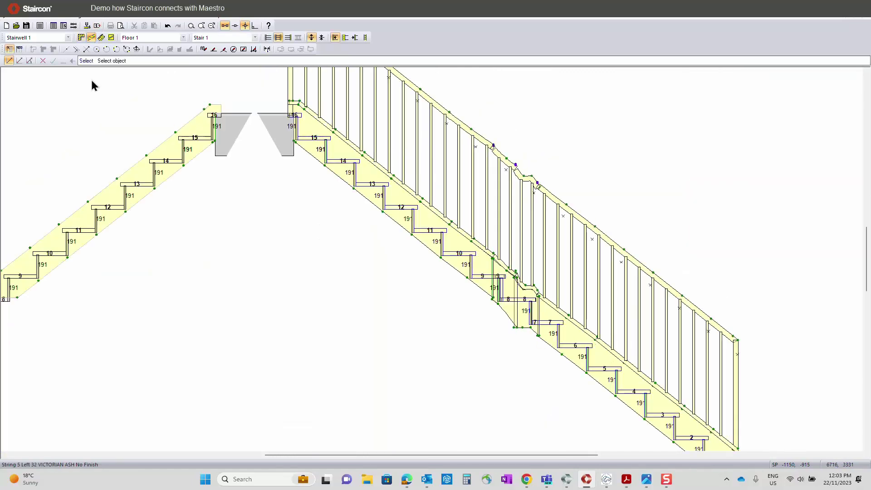
click(20, 49)
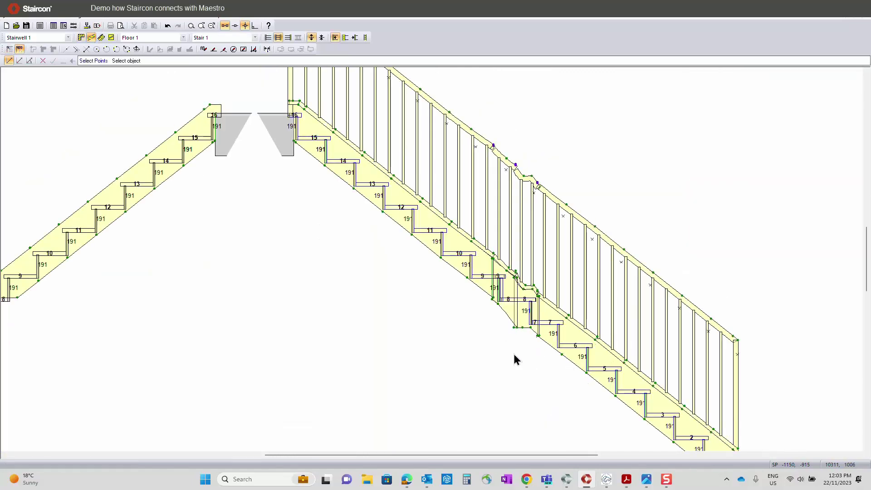
right_click(419, 262)
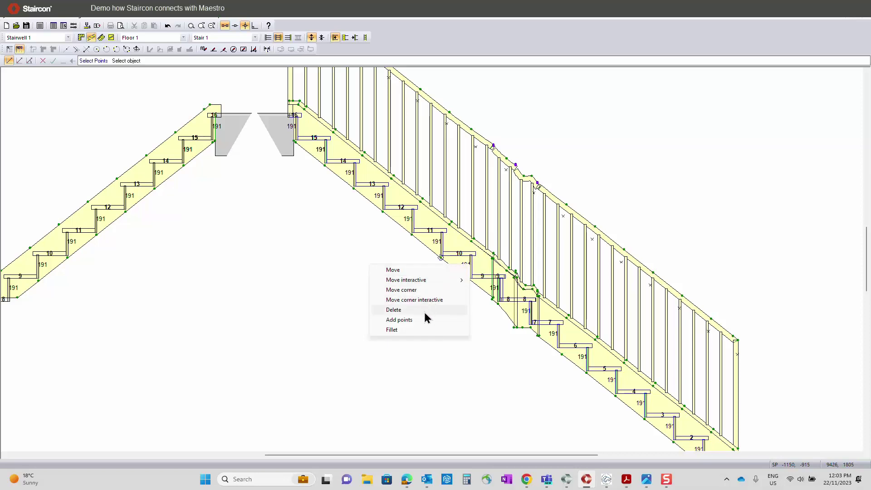
click(562, 374)
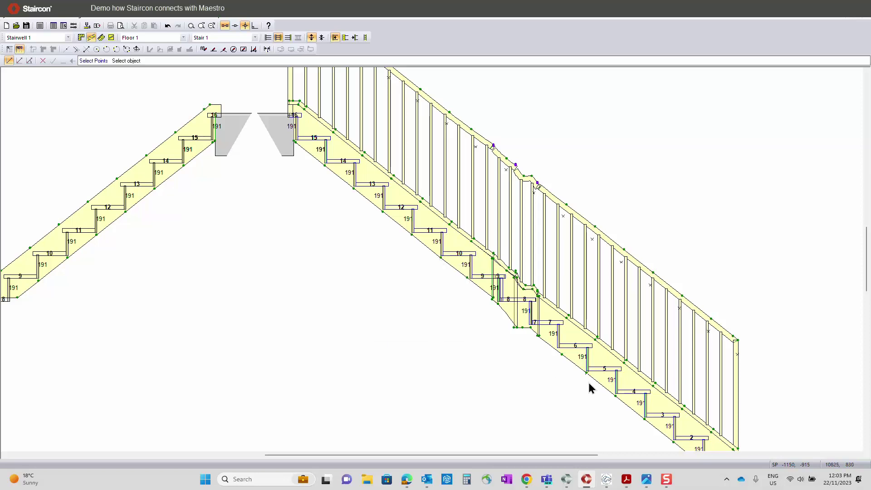
right_click(441, 277)
click(442, 305)
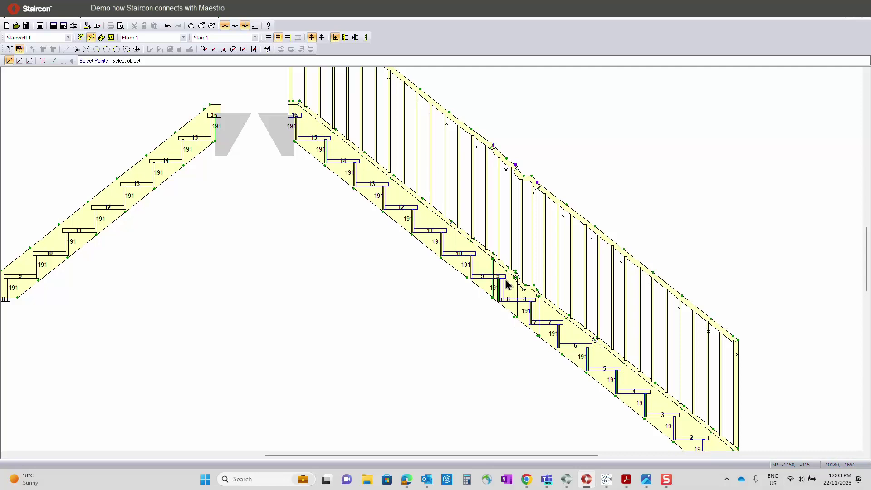
right_click(468, 241)
click(463, 268)
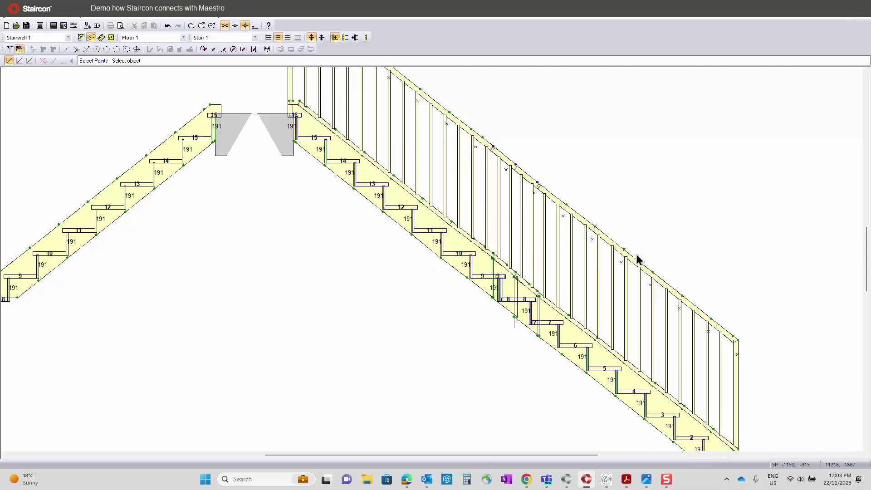
right_click(457, 111)
click(456, 124)
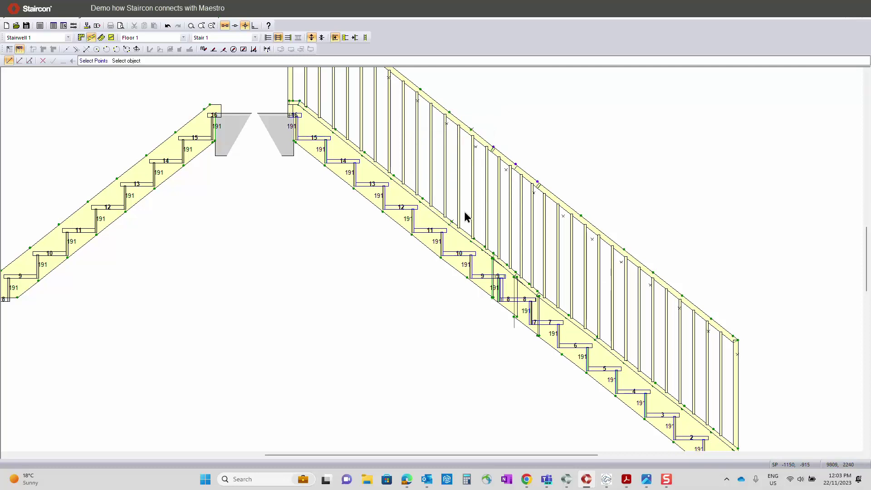
- Give the handrail end the ZIP HR hole pattern
right_click(517, 169)
mouse_move(580, 181)
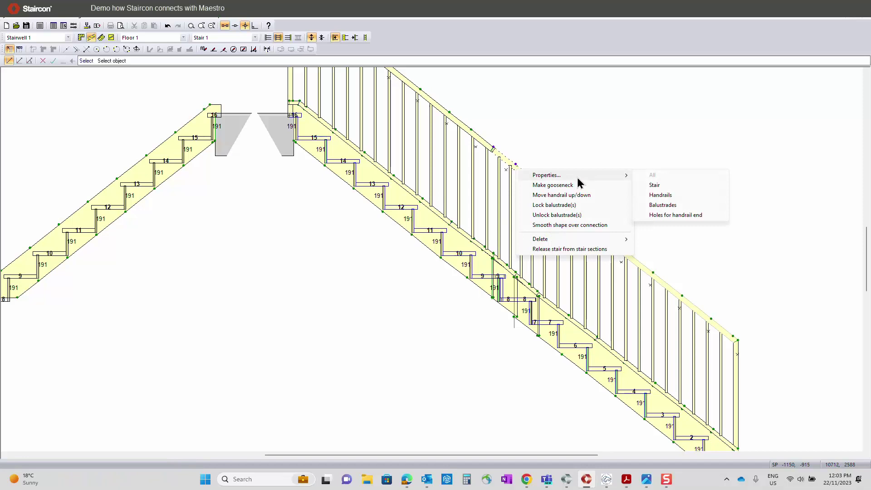
click(674, 215)
click(429, 159)
scroll(390, 299, down, 5)
click(389, 306)
click(423, 333)
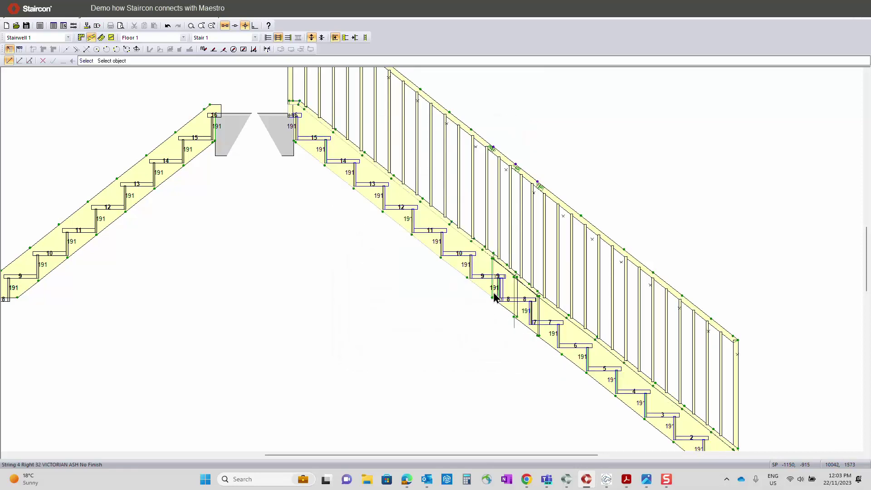
- Assign the ZIP STRING BOT hole pattern to the string ends at steps 8–9
drag(463, 239, 578, 356)
right_click(469, 334)
mouse_move(499, 333)
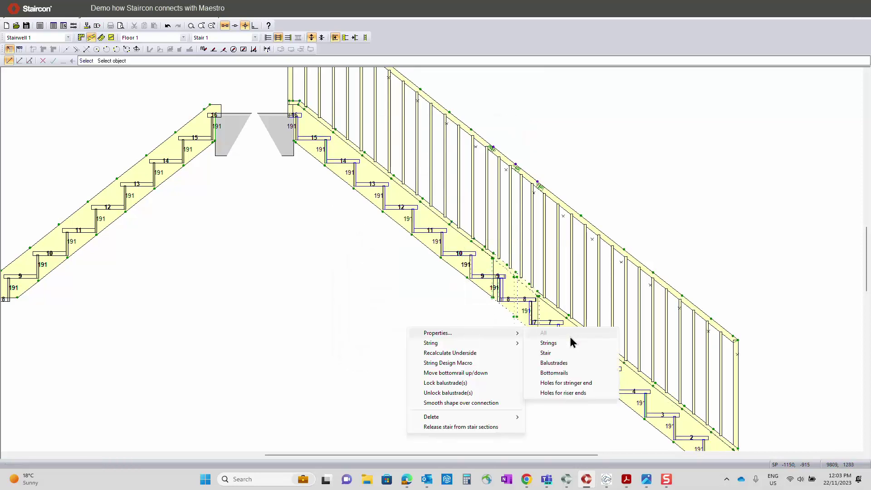
click(566, 383)
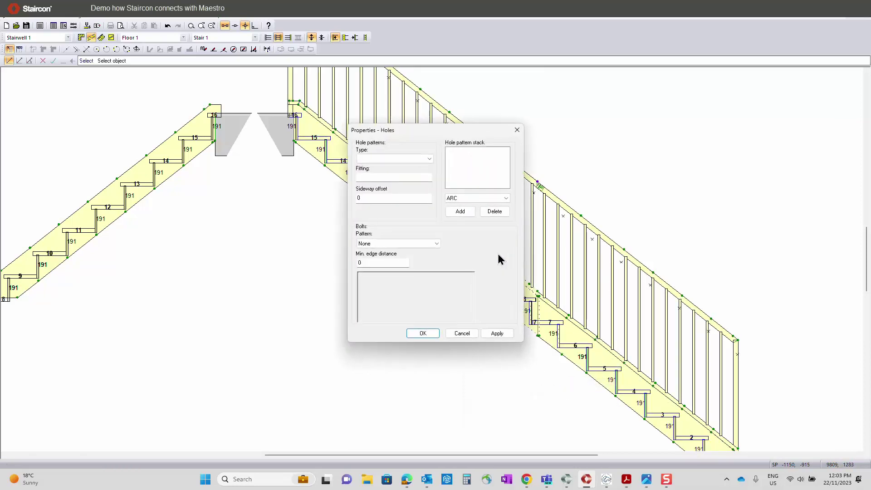
click(429, 159)
scroll(410, 331, down, 4)
click(404, 314)
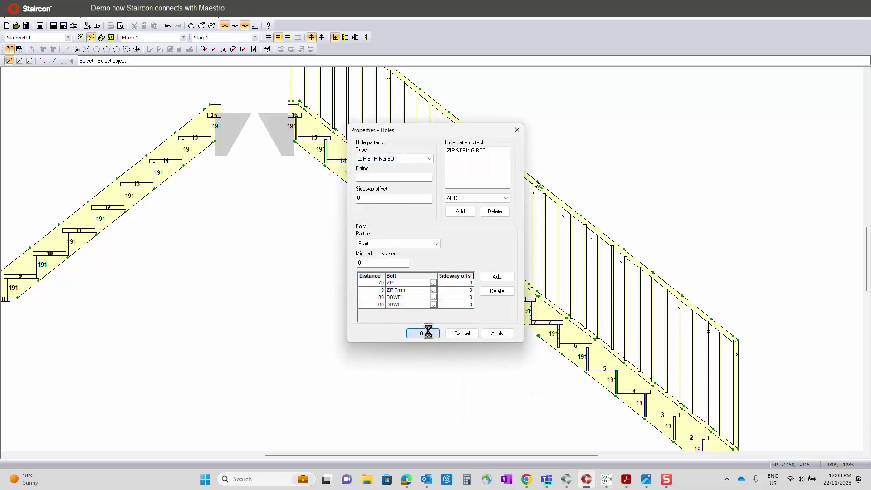
click(432, 336)
scroll(584, 340, up, 3)
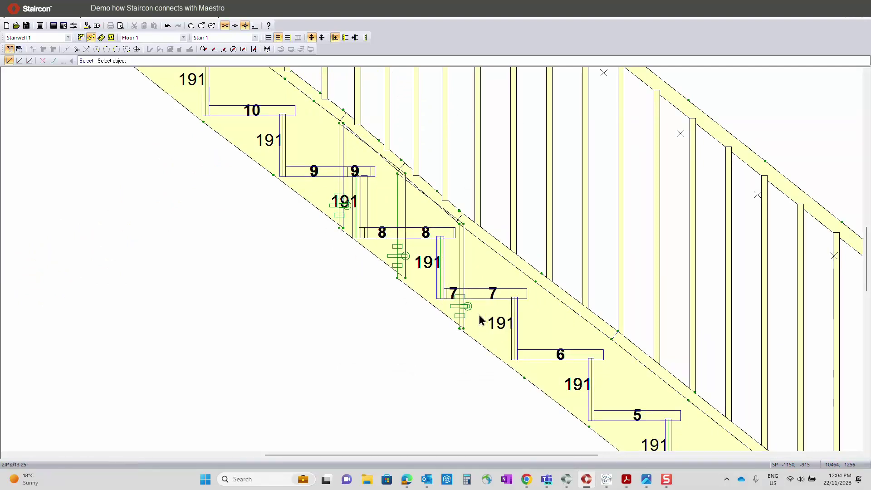
- Move the stringer-end holes interactively to the string joint at step 7
right_click(453, 313)
click(469, 327)
click(482, 279)
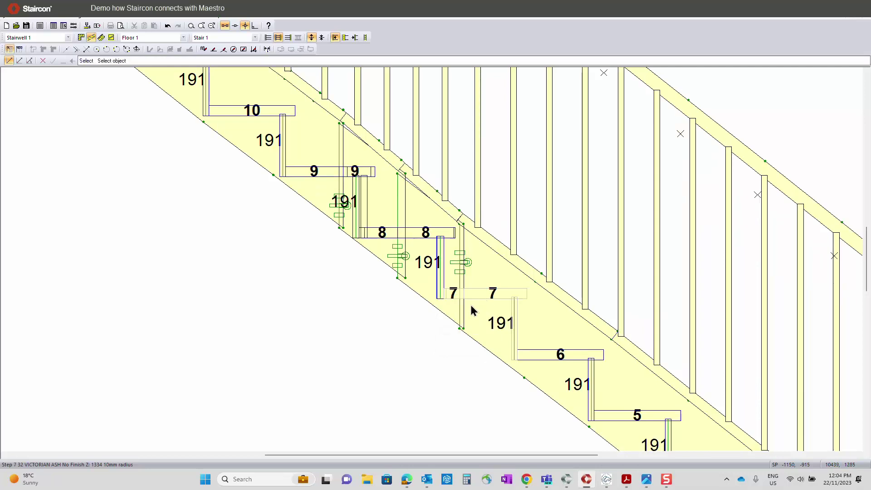
- Zoom into the upper handrail joints, then orbit the stair in the 3-D view
scroll(470, 304, down, 3)
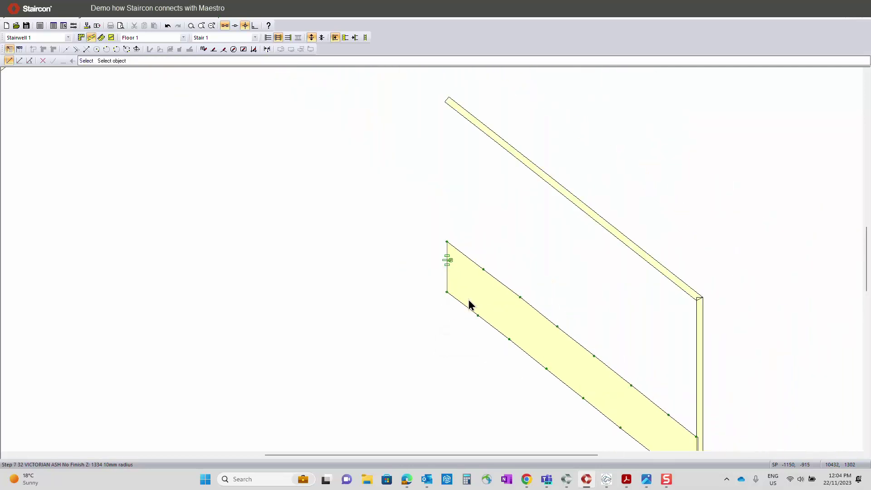
drag(373, 85, 494, 189)
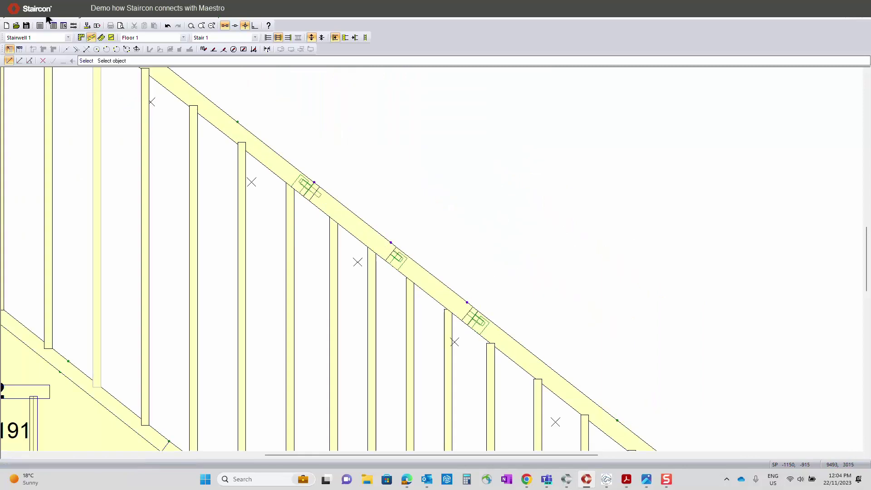
click(101, 38)
drag(414, 239, 286, 219)
- Generate production data with every object selected as production basis, dismissing the warnings
click(79, 39)
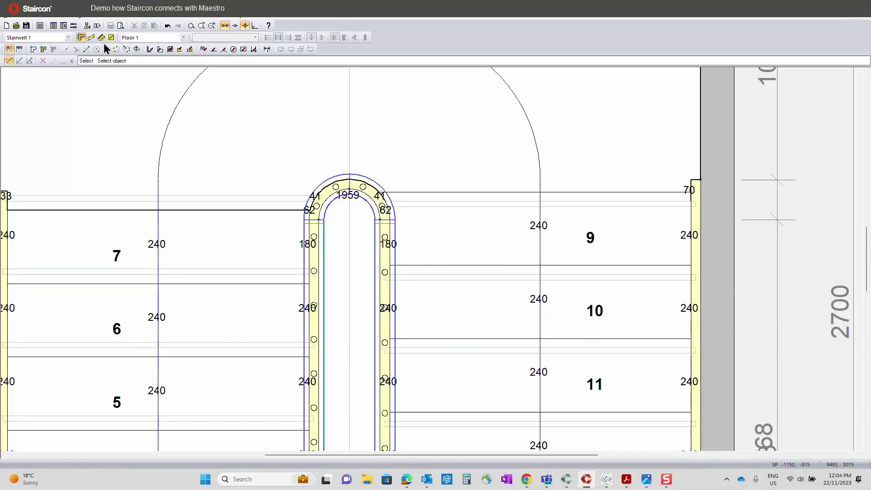
click(107, 43)
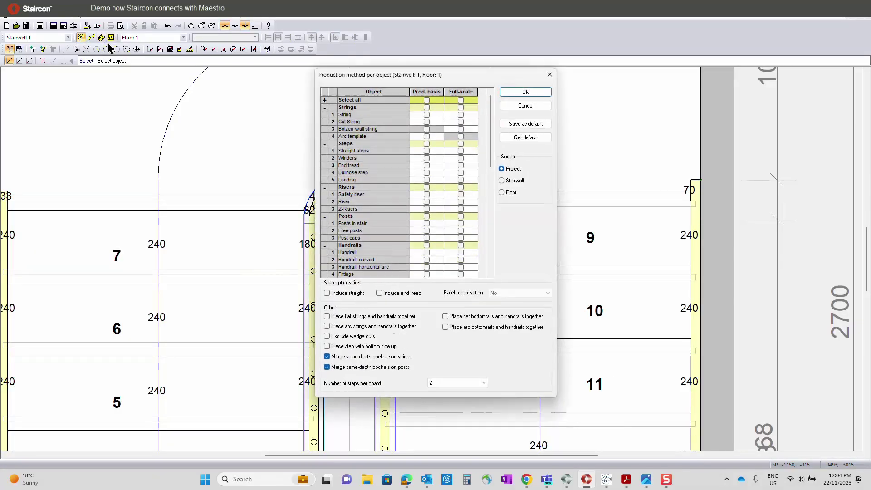
click(428, 99)
click(512, 90)
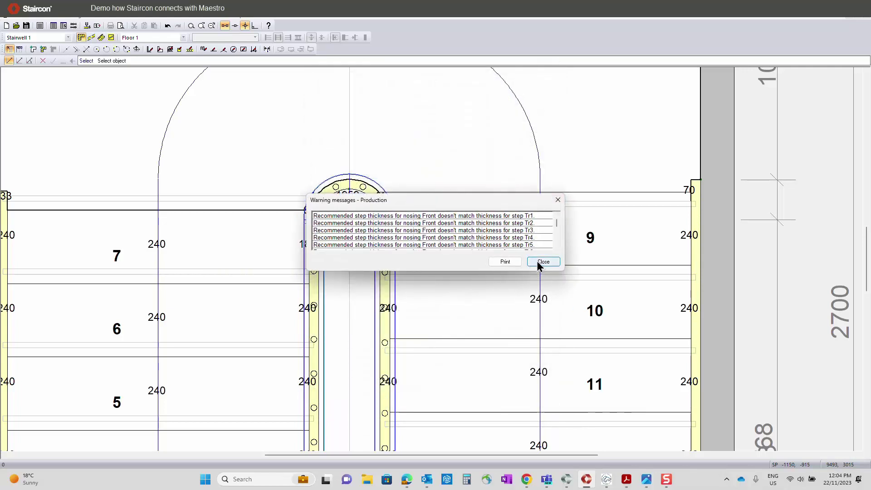
click(540, 261)
- Browse the generated part drawings up to the HRR2R curved handrail, then return to the plan
click(238, 37)
click(230, 51)
key(Down)
key(Down)
key(Down)
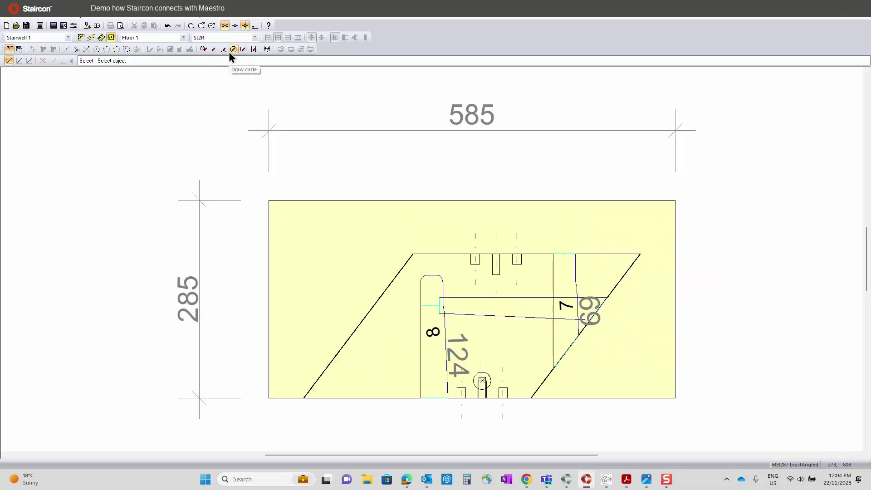
key(Down)
key(Down)
key(Down)
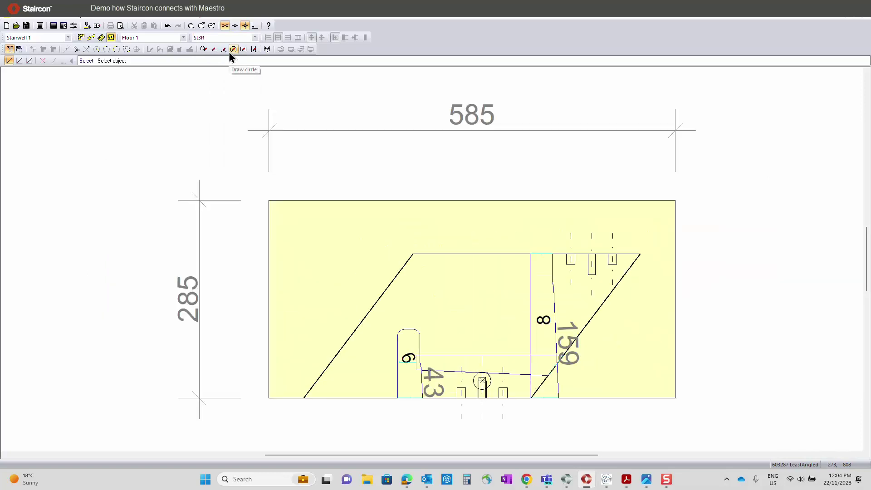
key(Down)
key(Down)
key(Down)
key(Down)
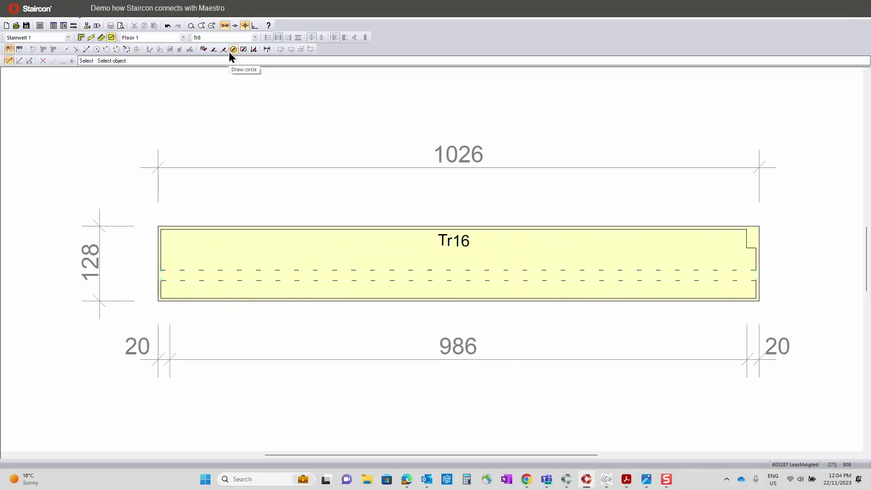
key(Down)
key(Down)
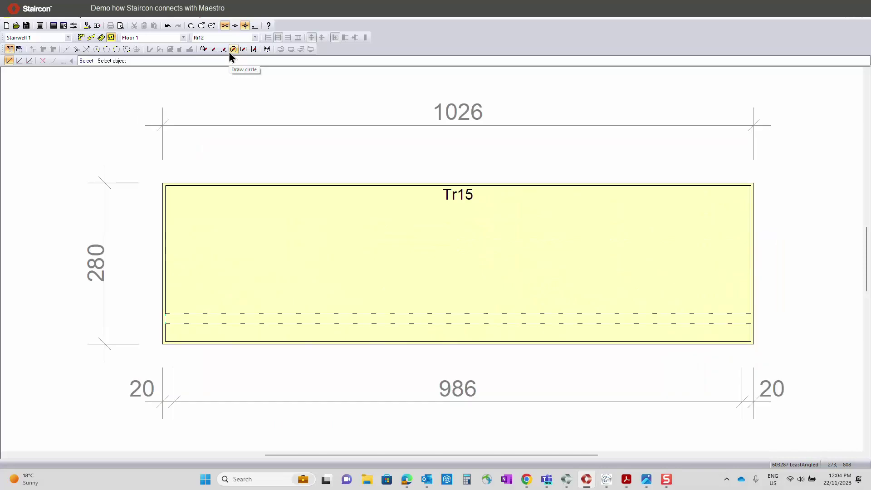
key(Down)
key(Down)
key(Down)
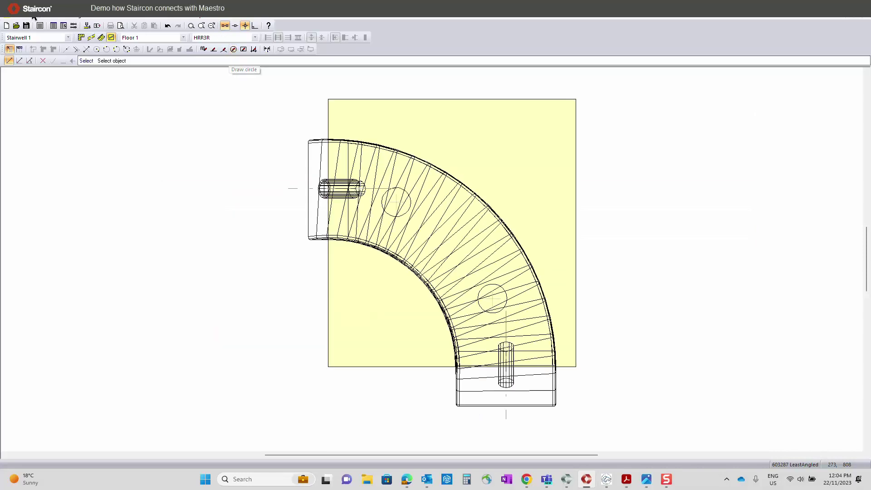
click(232, 38)
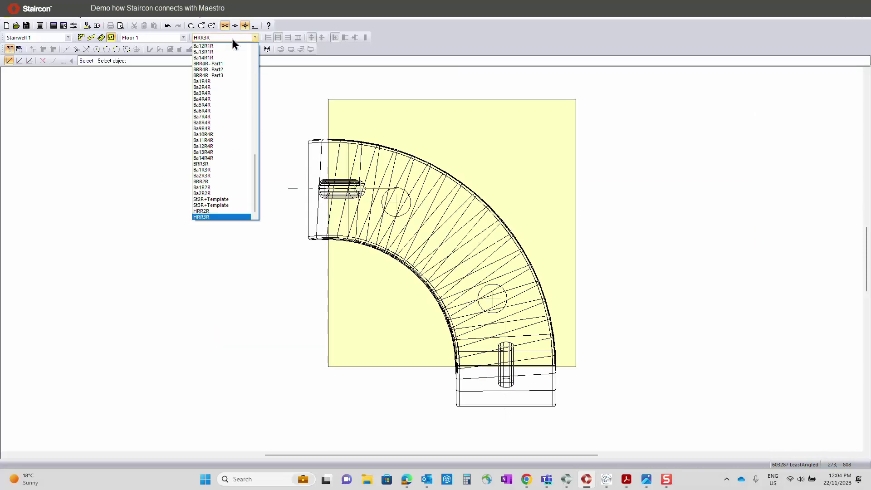
click(224, 211)
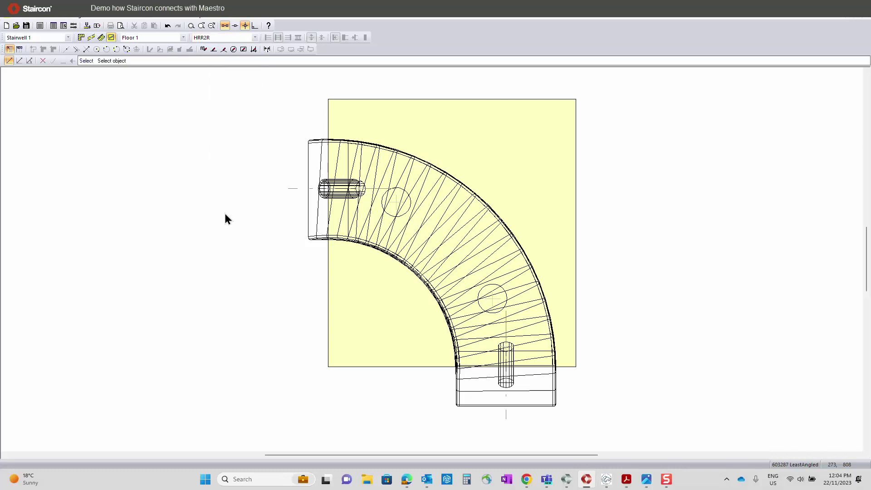
click(80, 37)
scroll(412, 264, down, 5)
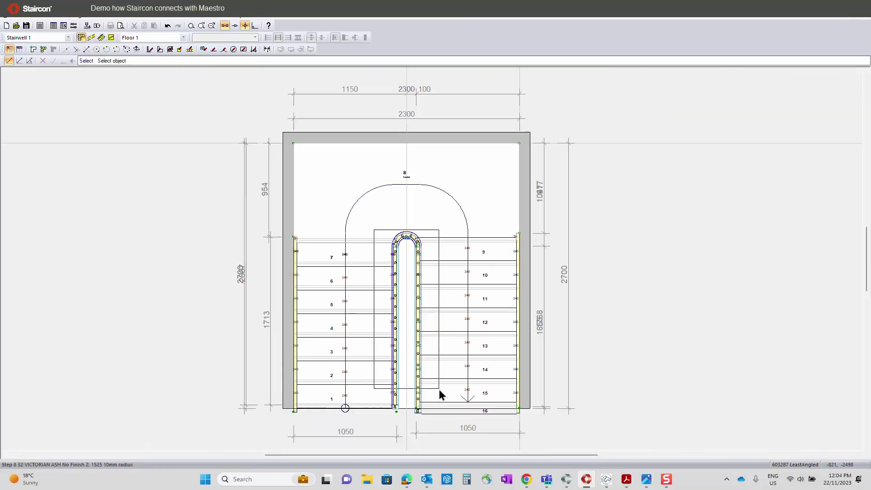
- Pick a different profile from the Handrail dropdown in the inner balustrade's properties
right_click(468, 218)
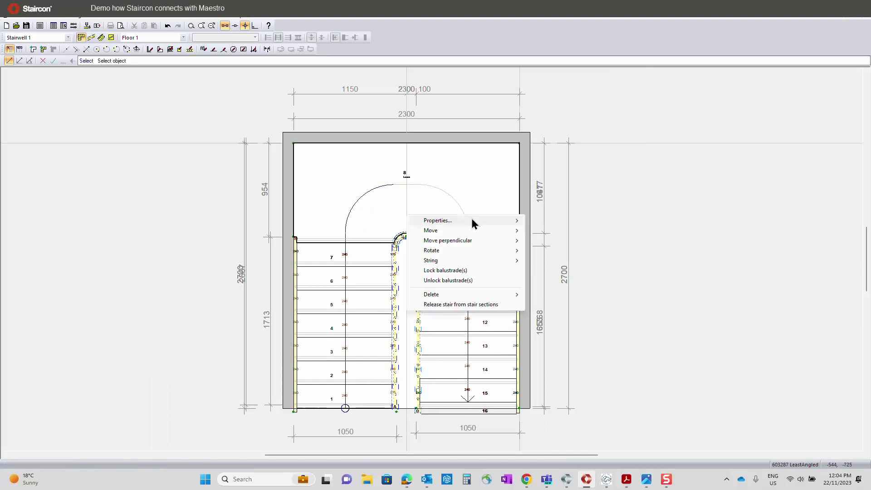
mouse_move(488, 220)
click(567, 263)
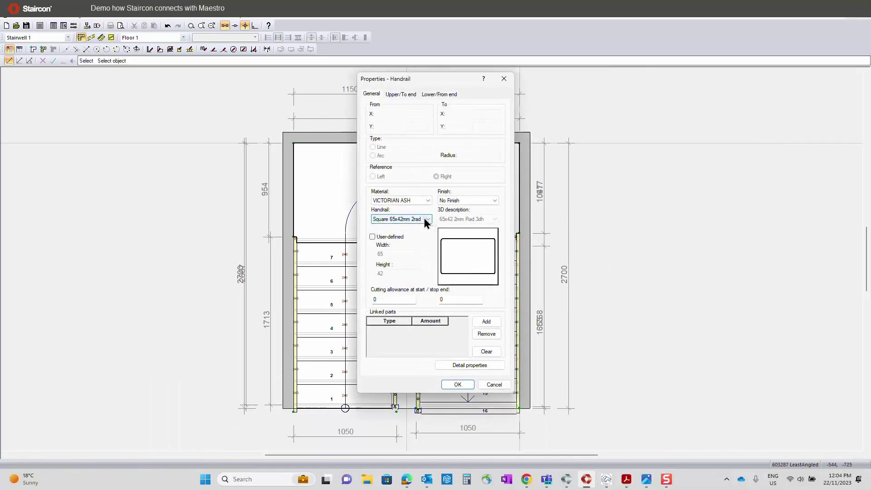
click(425, 220)
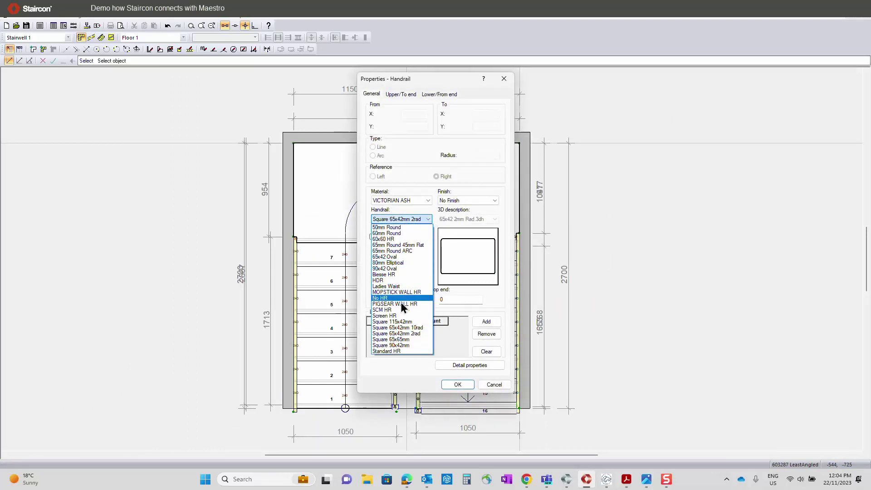
click(400, 305)
click(452, 385)
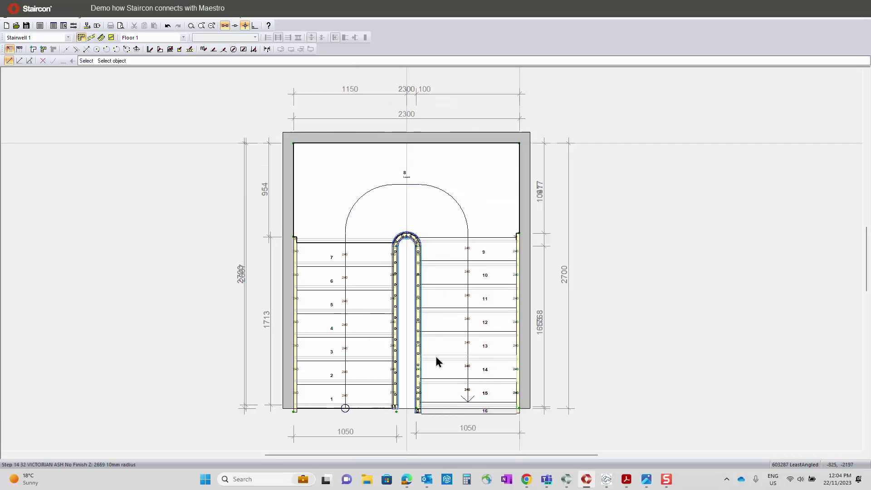
- Regenerate production data with Ctrl+P and view the HRR2R handrail piece in 3-D
key(ctrl+p)
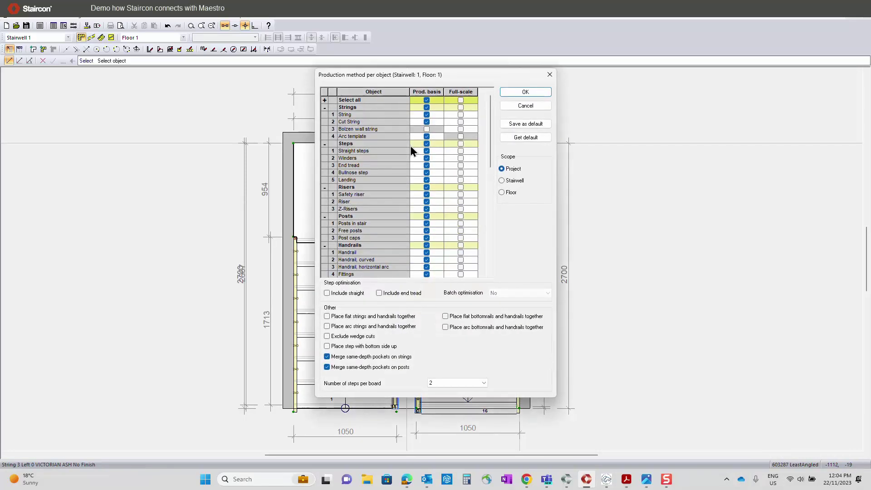
key(Return)
click(548, 260)
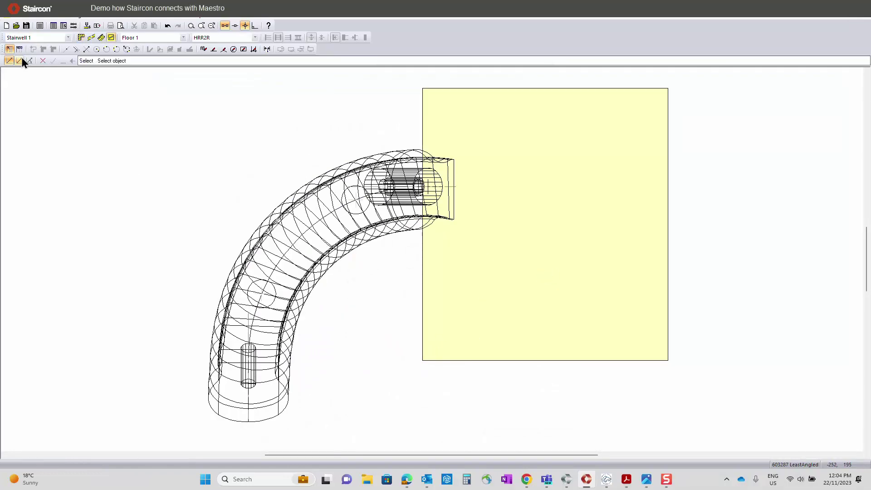
click(19, 61)
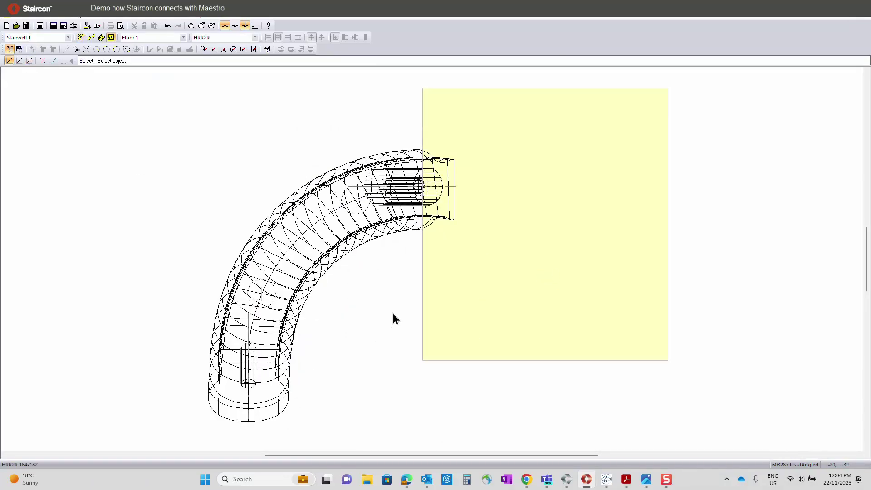
- Recompute the upper handrail from the stair elevation
click(93, 38)
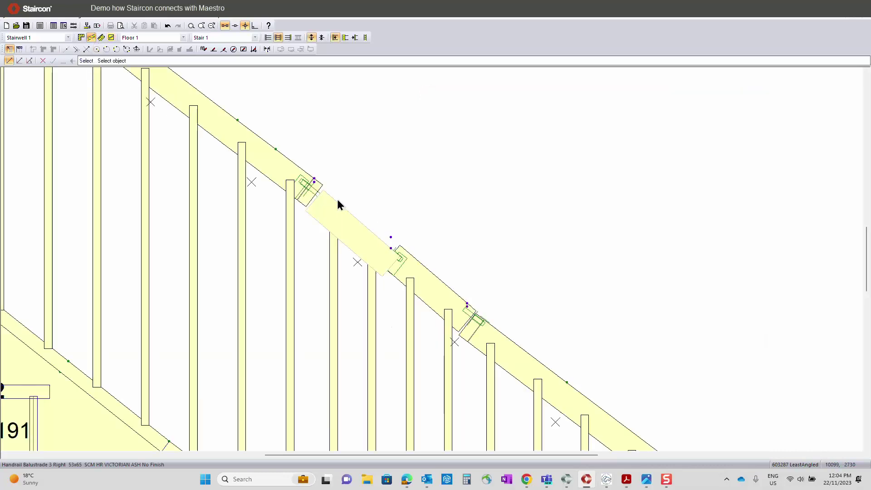
scroll(442, 297, down, 3)
click(20, 49)
right_click(513, 304)
click(513, 328)
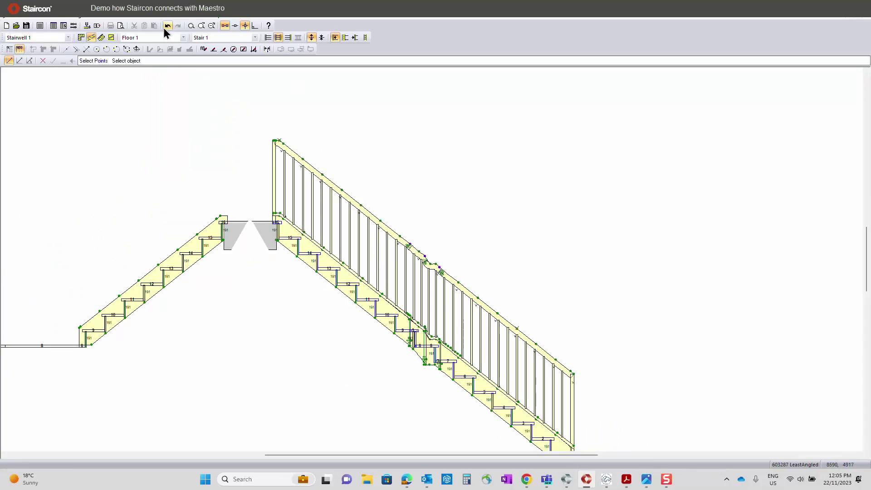
- Create the production data again and dismiss the warnings
click(218, 26)
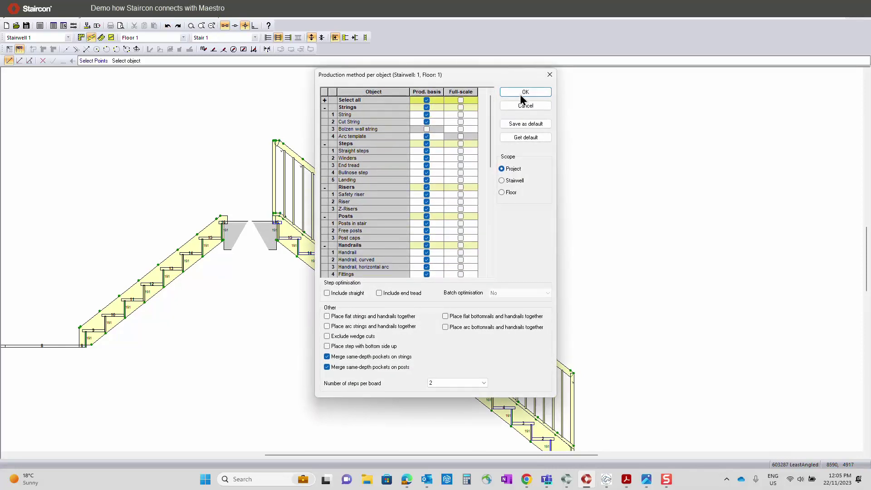
click(541, 92)
click(543, 262)
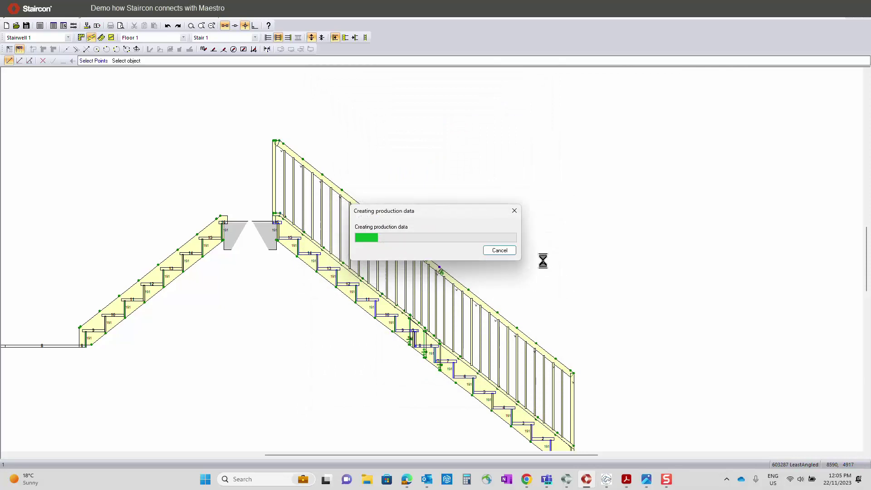
- Load the test3, Test2 and test1 production files together under the proposed file name
click(16, 19)
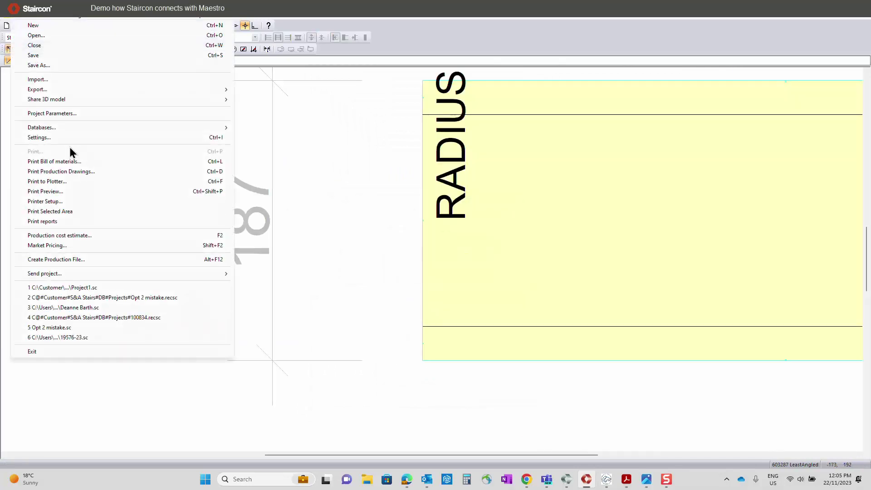
click(69, 261)
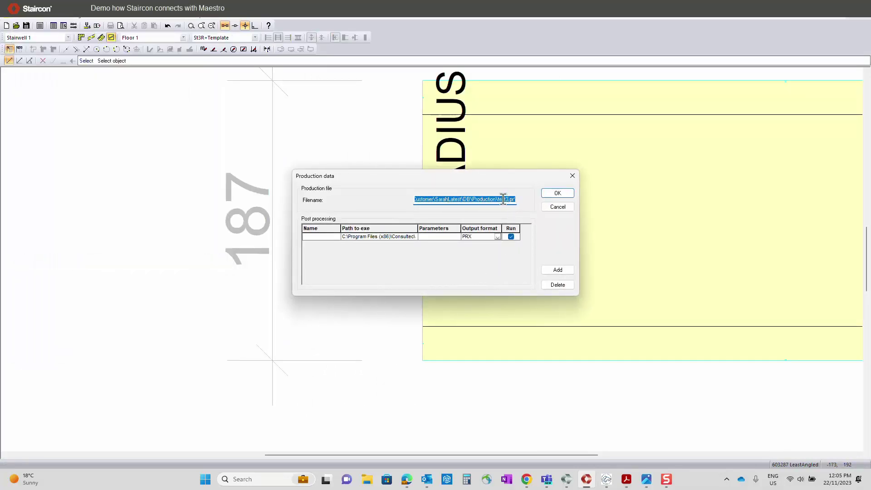
click(511, 236)
click(549, 194)
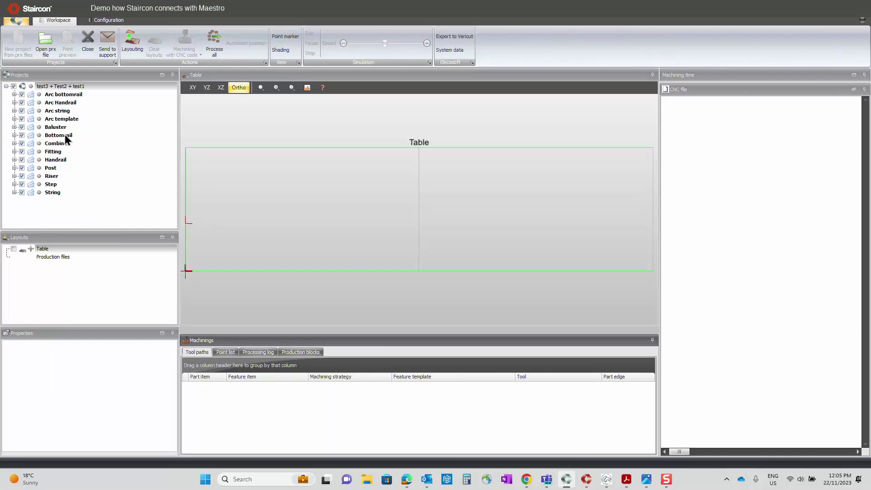
- Lay the whole String group onto the table, creating the Straight Strings layouts and 1_StL
click(14, 193)
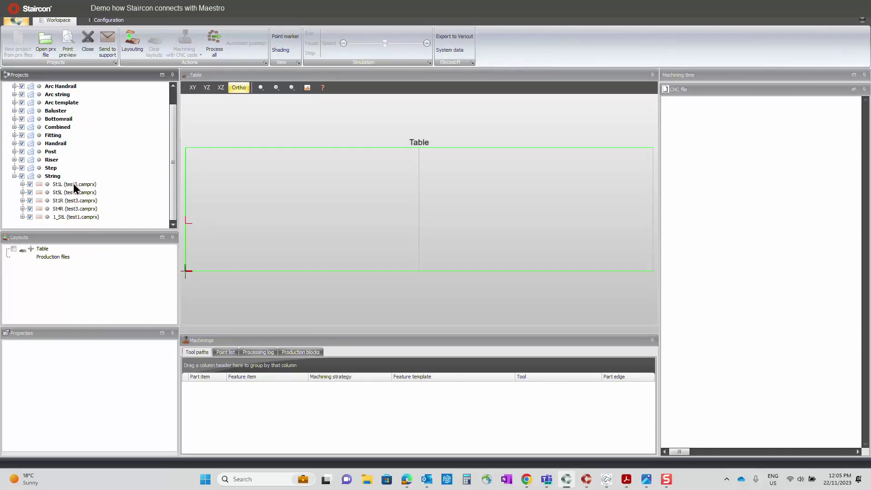
click(14, 177)
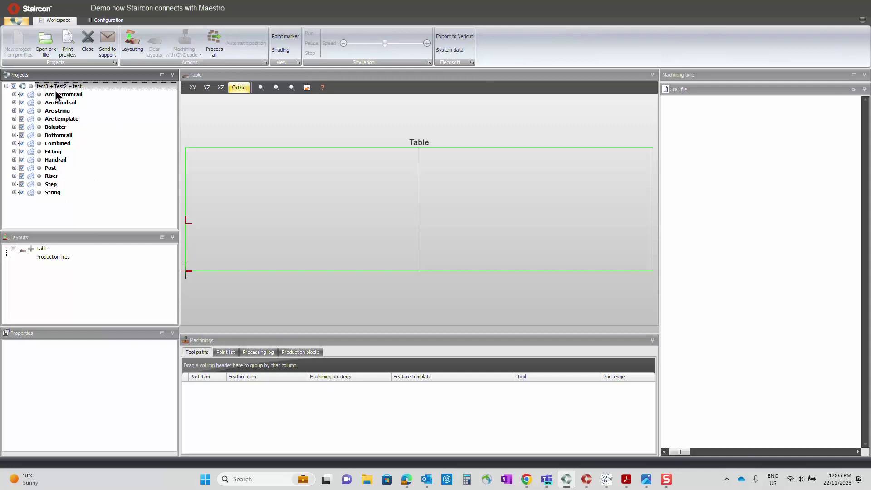
click(52, 192)
drag(52, 192, 73, 247)
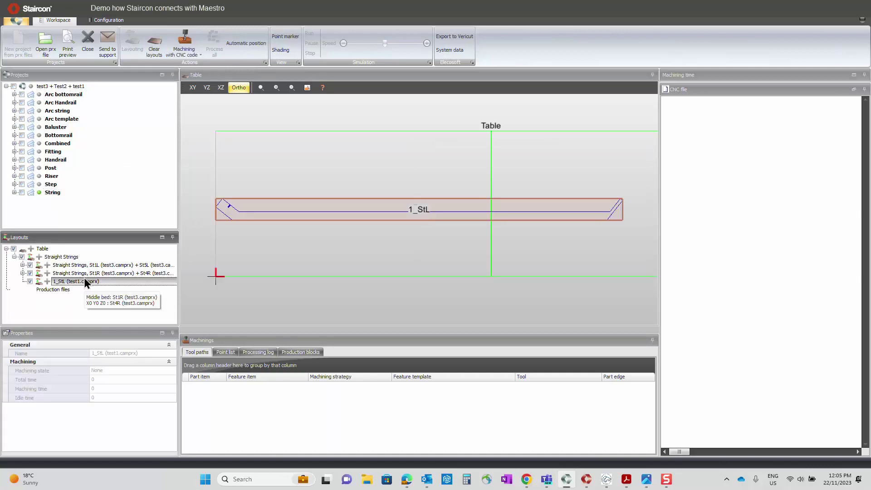
mouse_move(80, 185)
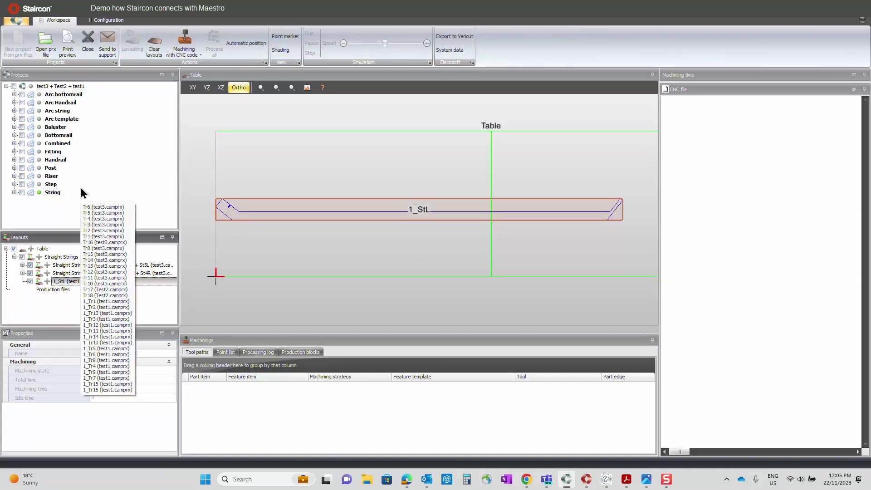
- Add the HRR2R arc handrail part to a machining layout
click(14, 103)
click(70, 109)
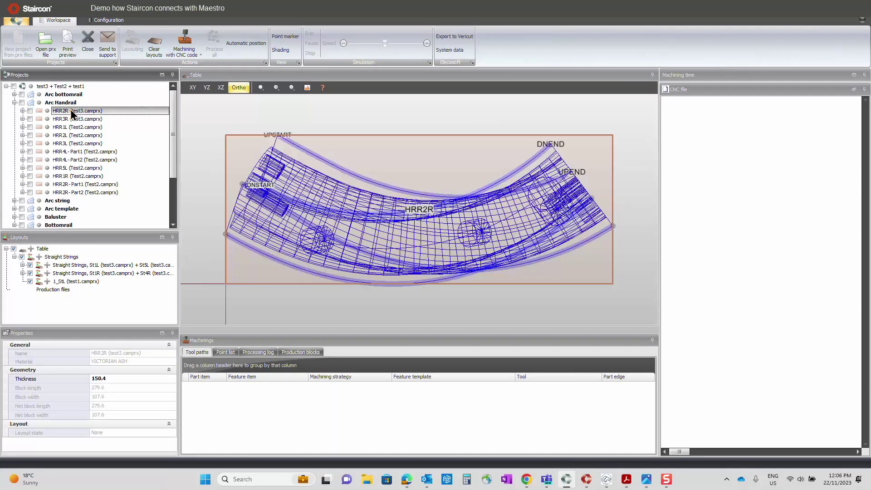
right_click(70, 110)
click(79, 114)
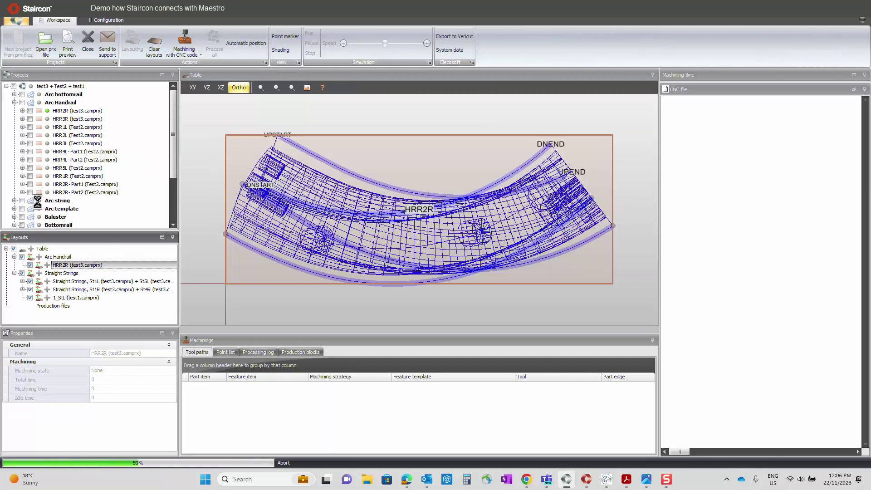
- Add the St3R arc string part to a layout and let its CNC code generate
click(14, 200)
scroll(63, 210, down, 3)
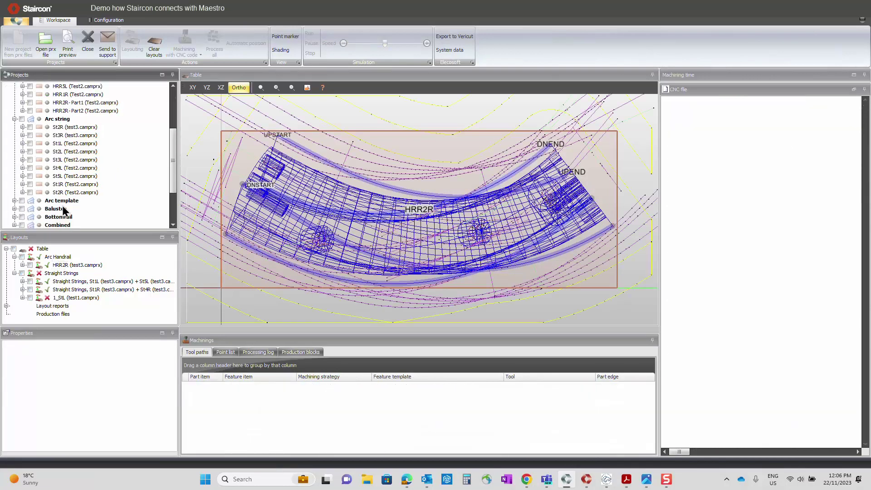
click(64, 135)
right_click(67, 135)
click(91, 146)
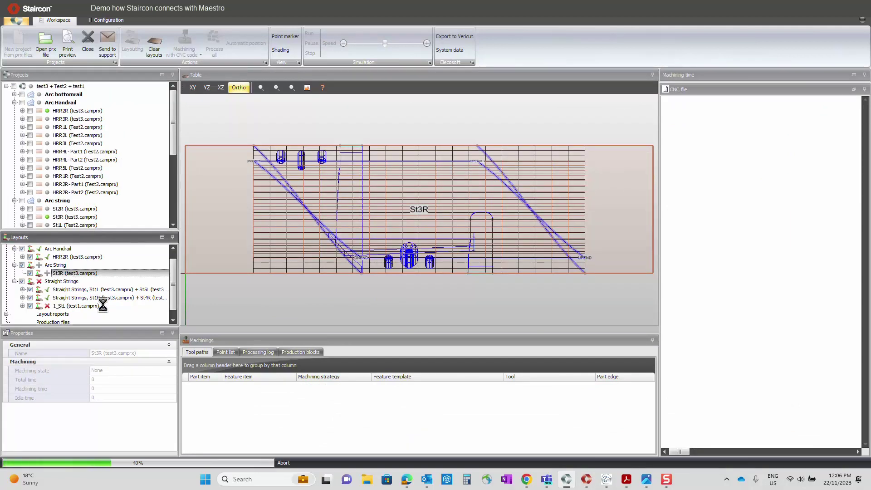
mouse_move(103, 305)
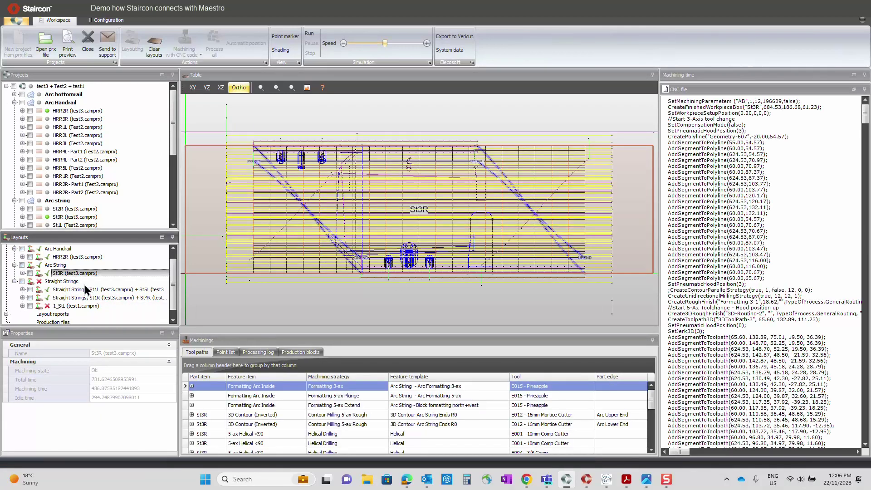
- Step through the St1L + St5L, St1R + St4R, HRR2R and St3R layouts
click(86, 289)
click(87, 297)
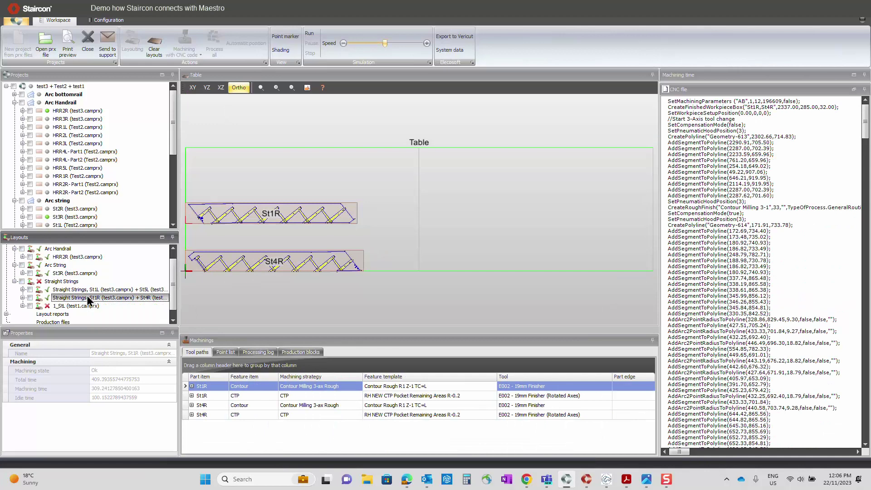
click(77, 257)
click(81, 273)
click(83, 296)
- Tilt the table into perspective and orbit around the HRR2R handrail toolpaths
middle_drag(266, 287, 347, 225)
scroll(314, 213, up, 5)
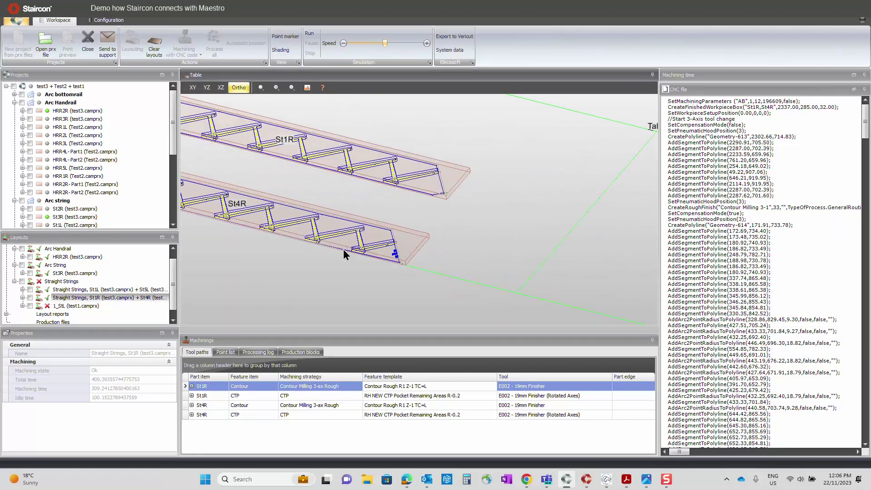
click(77, 256)
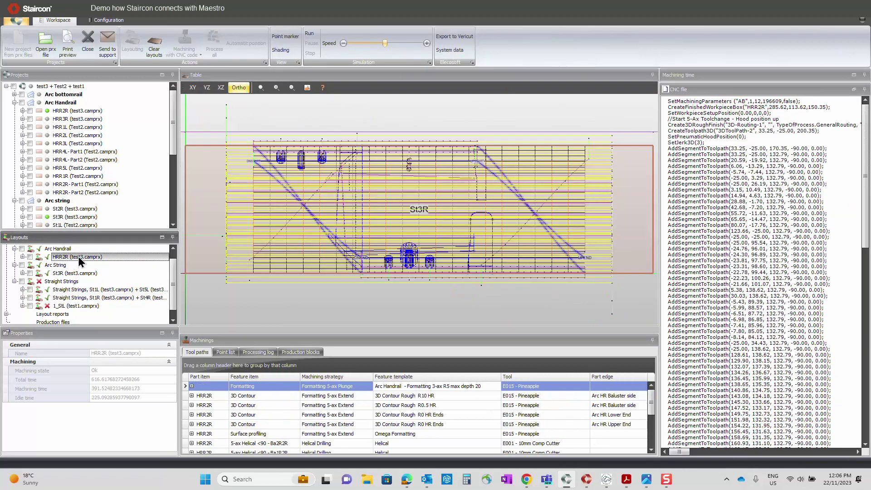
middle_drag(442, 251, 526, 220)
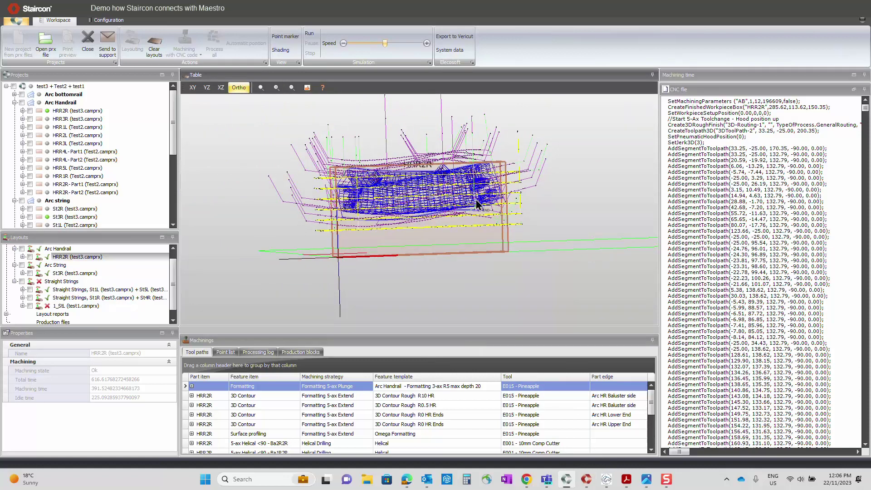
middle_drag(459, 189, 476, 205)
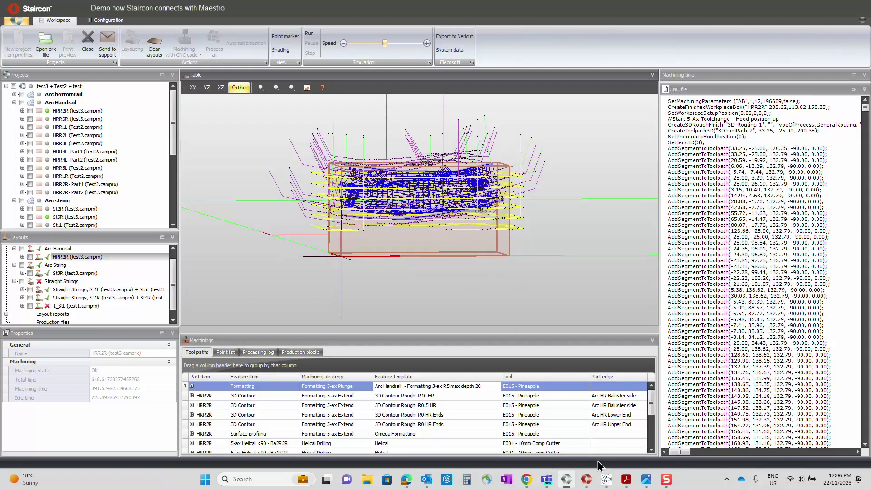
- Import the HRR2R.xcs script from the StairconSCM\test3 folder into Maestro
click(606, 480)
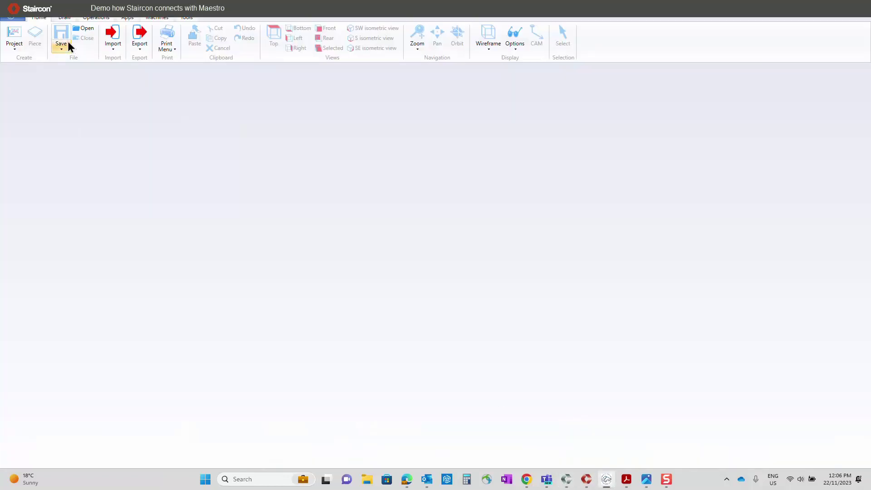
click(111, 46)
click(123, 69)
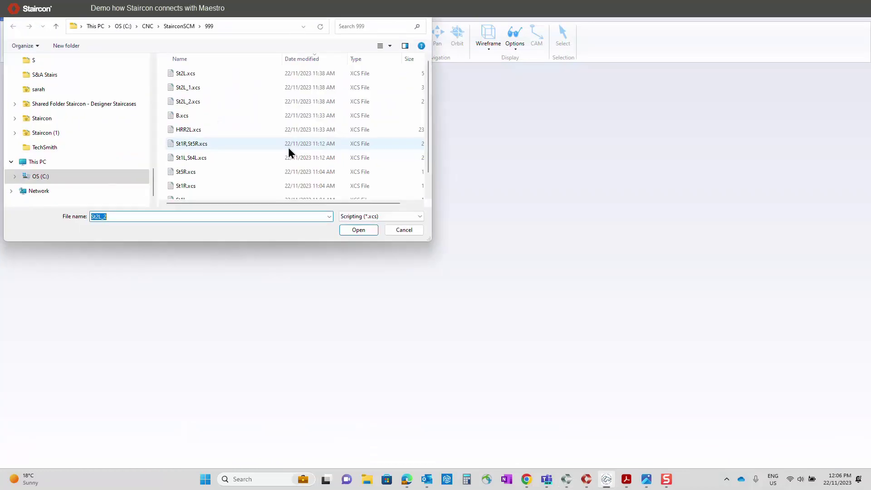
click(178, 26)
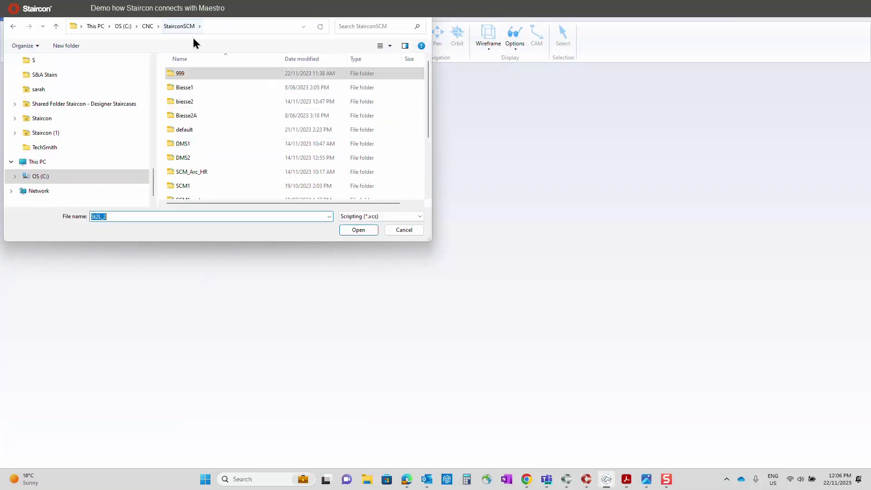
click(294, 60)
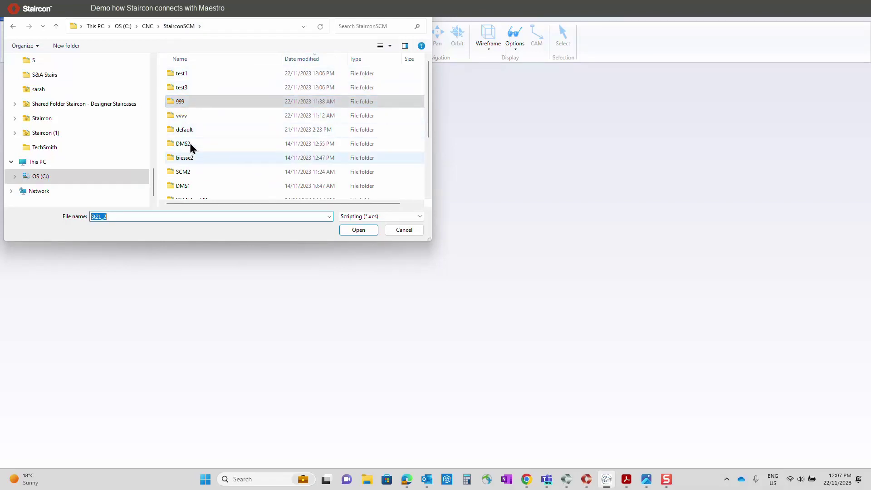
click(191, 75)
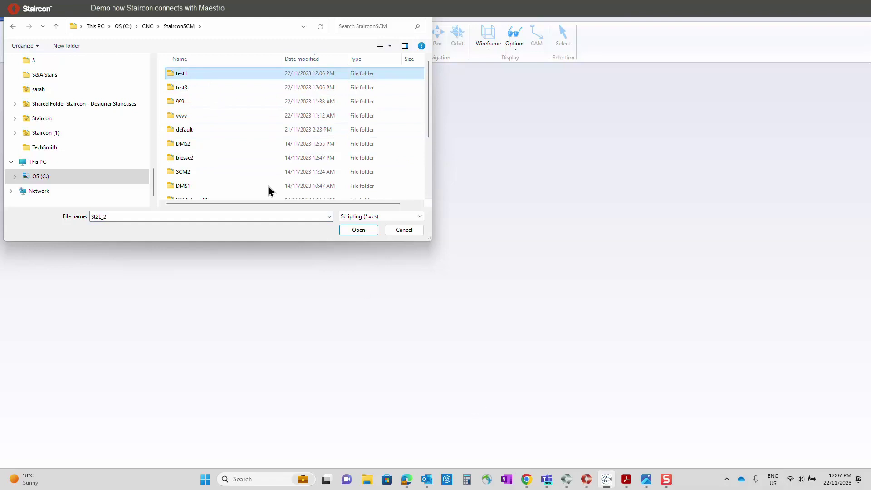
double_click(189, 88)
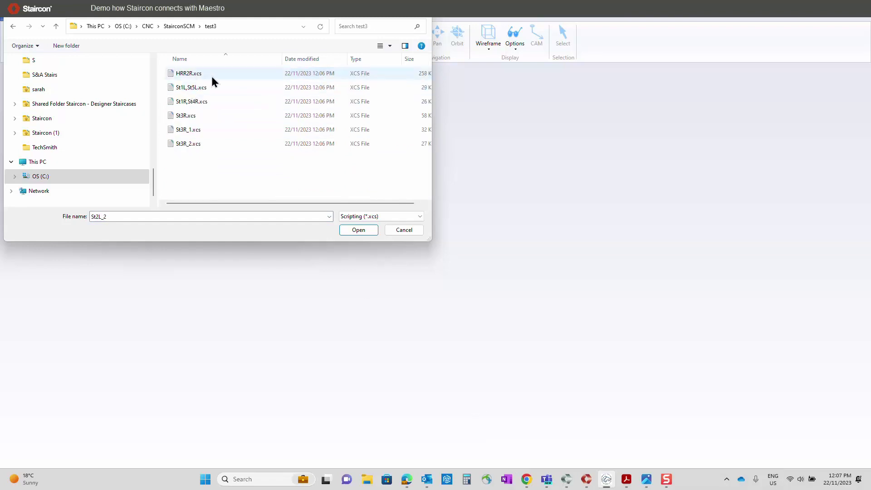
click(209, 74)
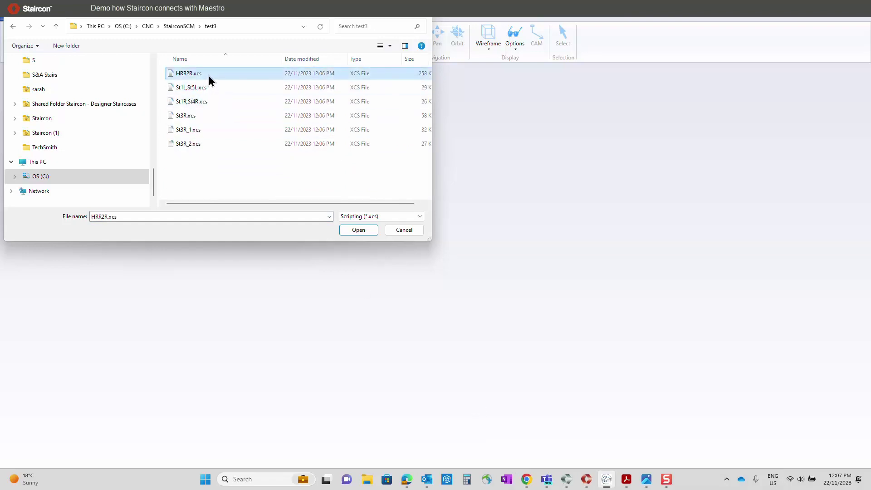
click(359, 230)
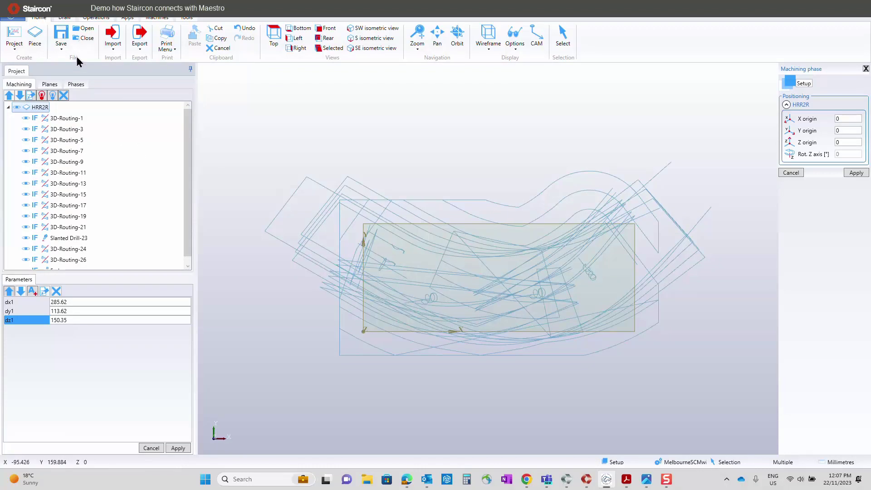
- Save the project as HRR2R.pgmx and play its machining simulation at maximum 10x speed
click(62, 36)
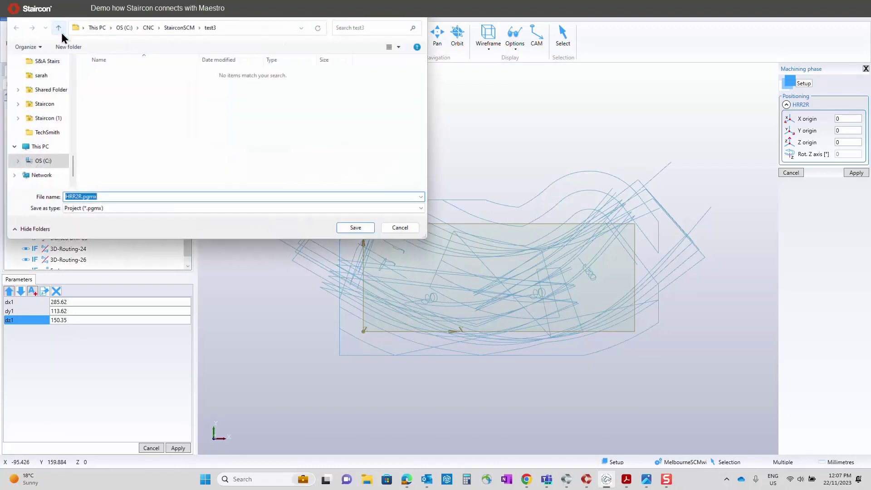
click(365, 229)
click(156, 18)
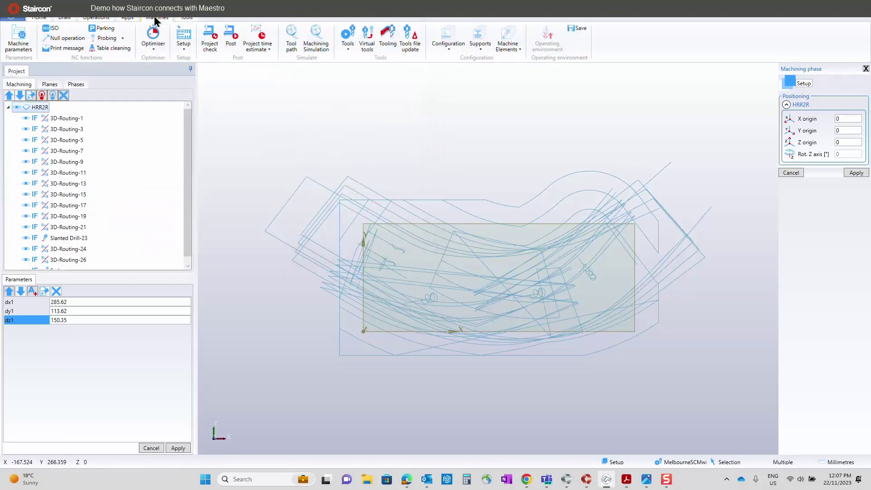
click(318, 37)
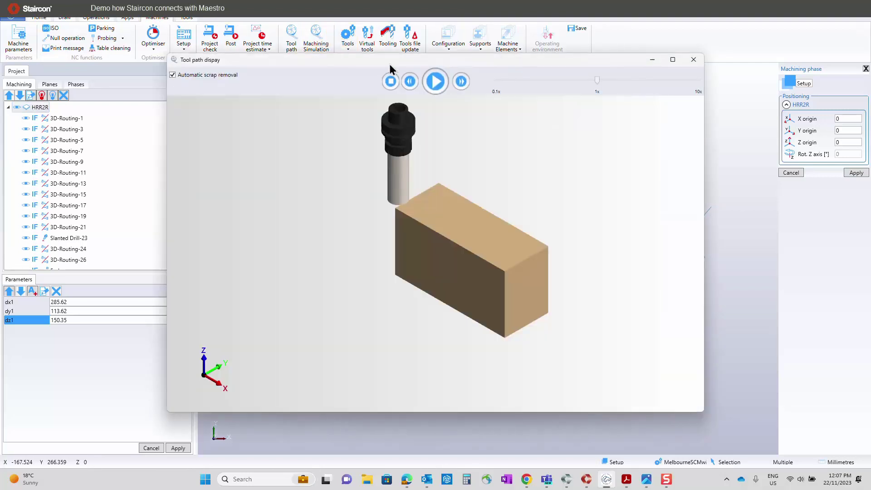
click(434, 82)
drag(597, 81, 681, 80)
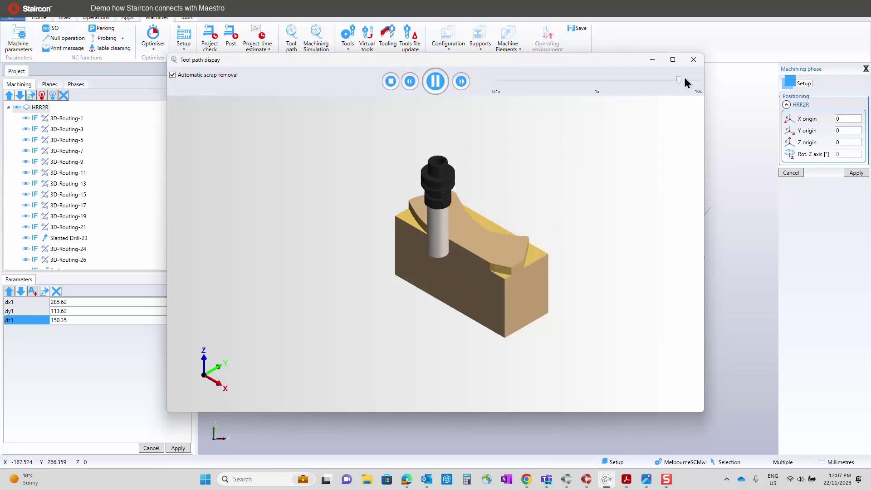
click(688, 80)
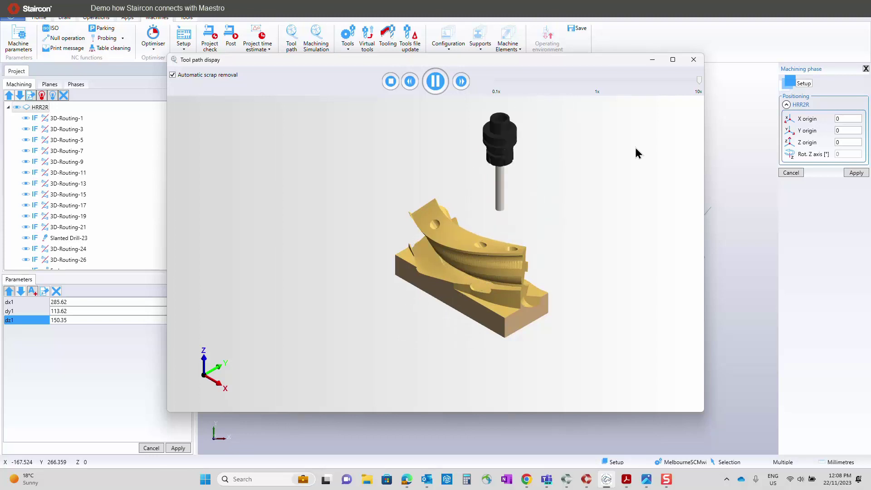
- Close the simulation and the HRR2R project, then import the St1R,St4R.xcs script
click(693, 59)
click(38, 19)
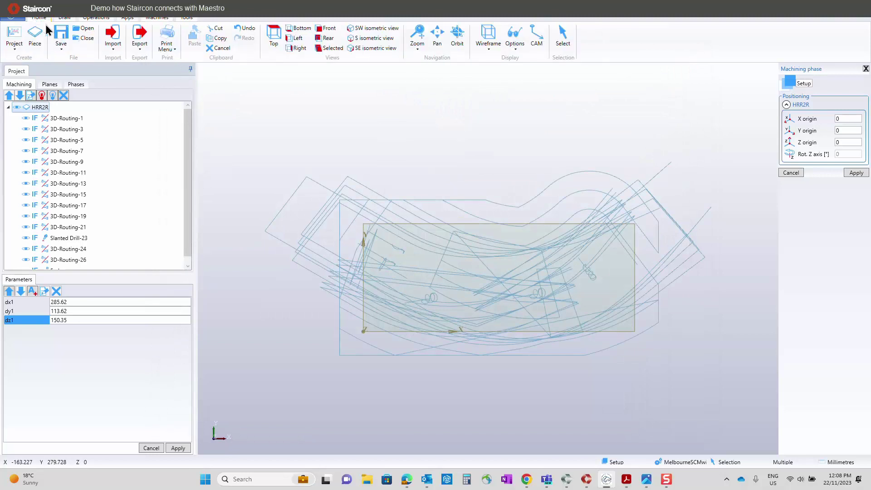
click(88, 38)
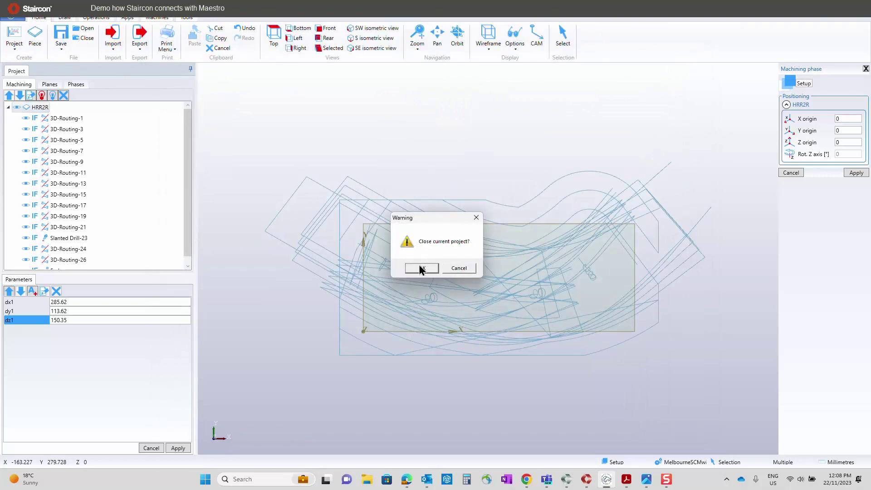
click(420, 268)
click(116, 47)
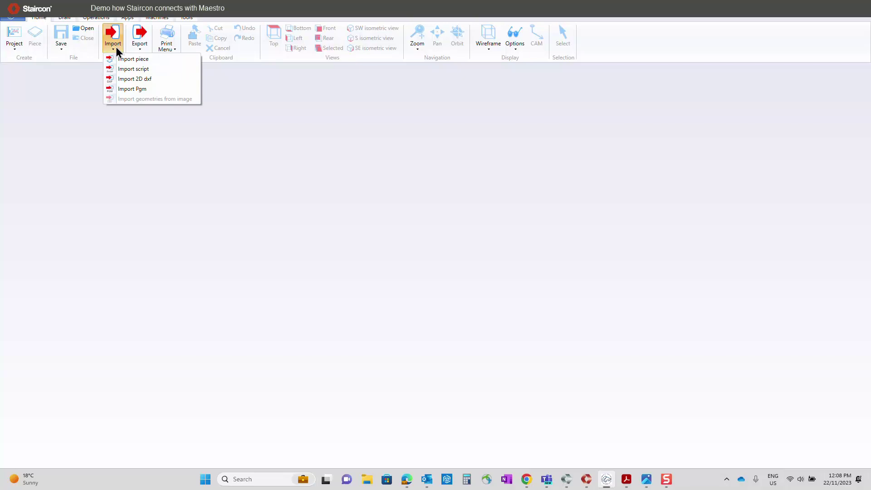
click(127, 67)
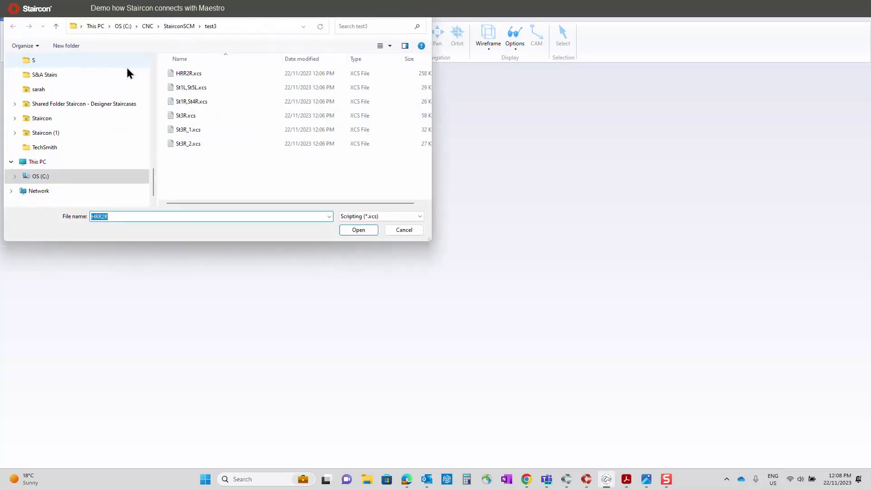
click(194, 103)
click(356, 228)
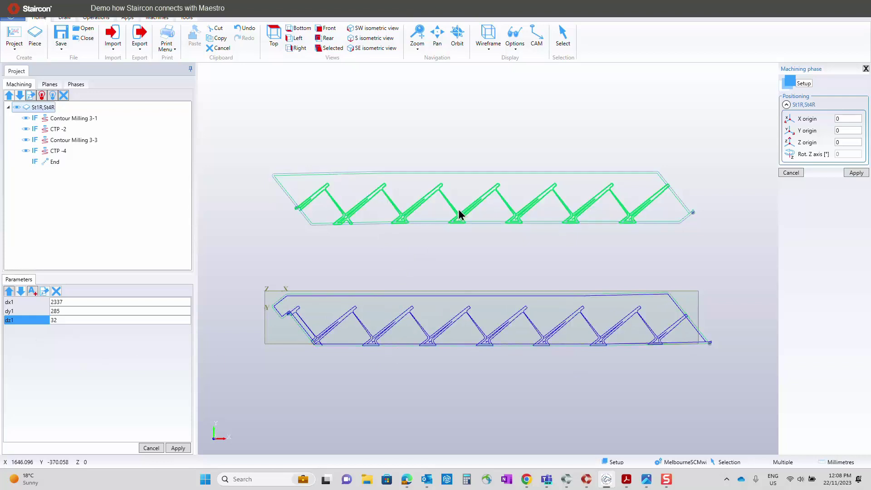
- Set the stock dy1 to 1500 and save as St1R,St4R.pgmx
click(67, 311)
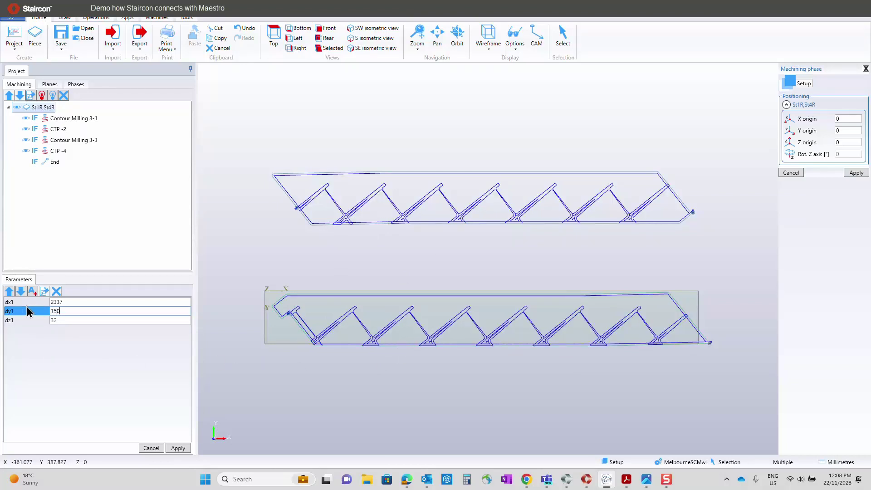
click(182, 451)
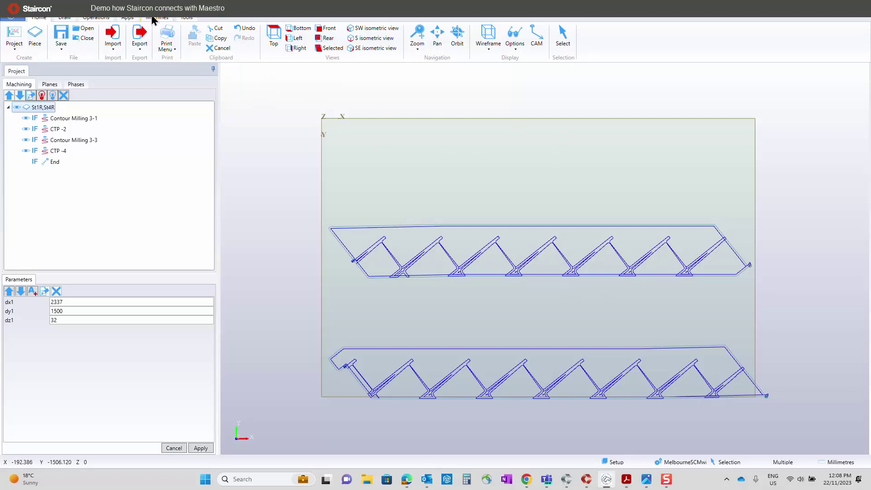
click(61, 37)
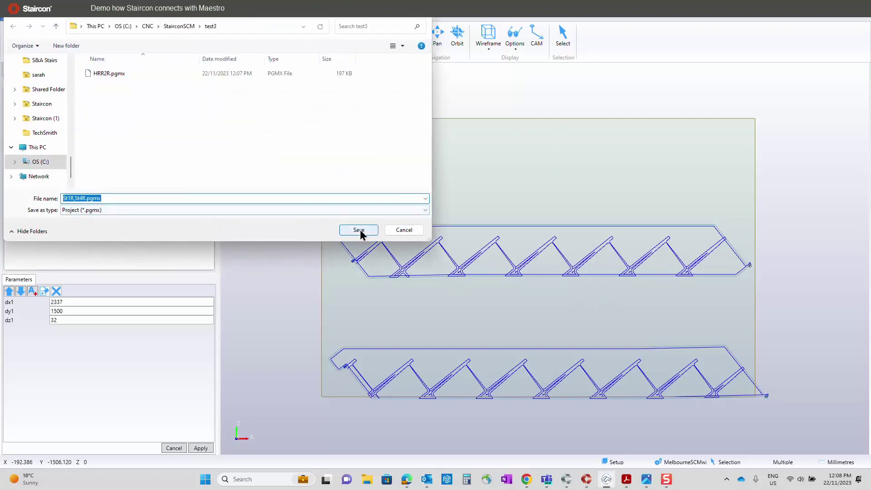
click(358, 227)
click(156, 17)
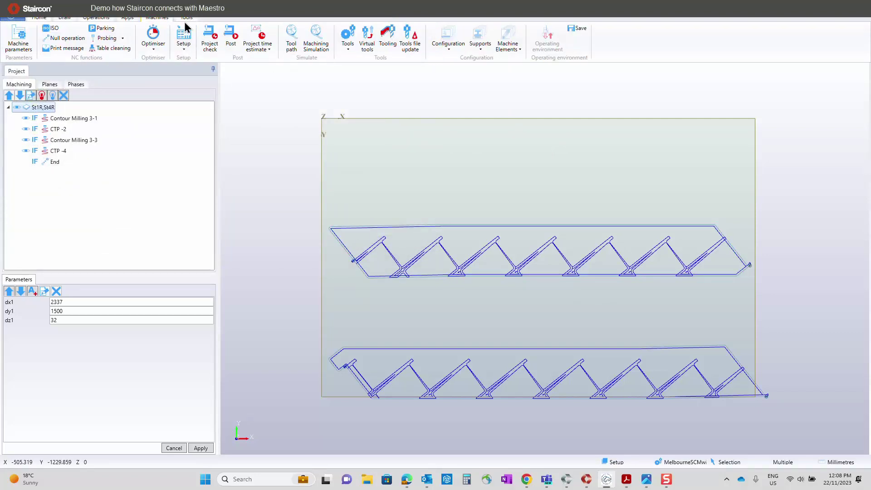
click(321, 41)
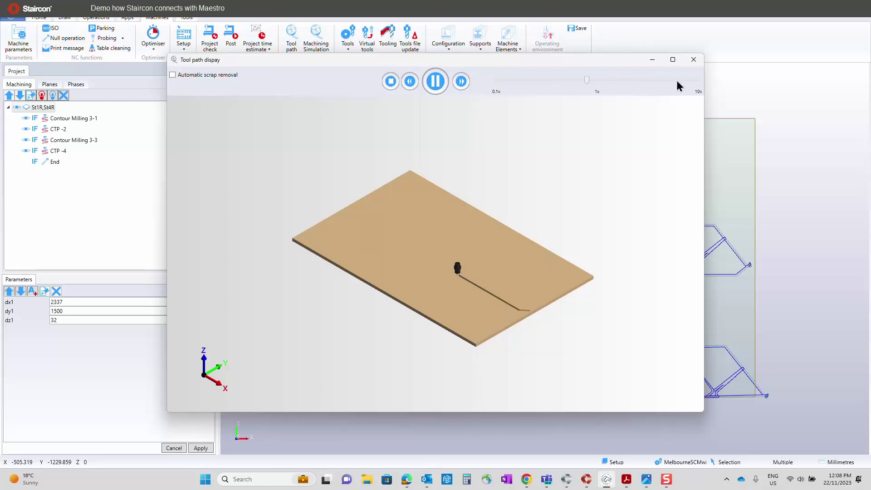
drag(587, 81, 698, 81)
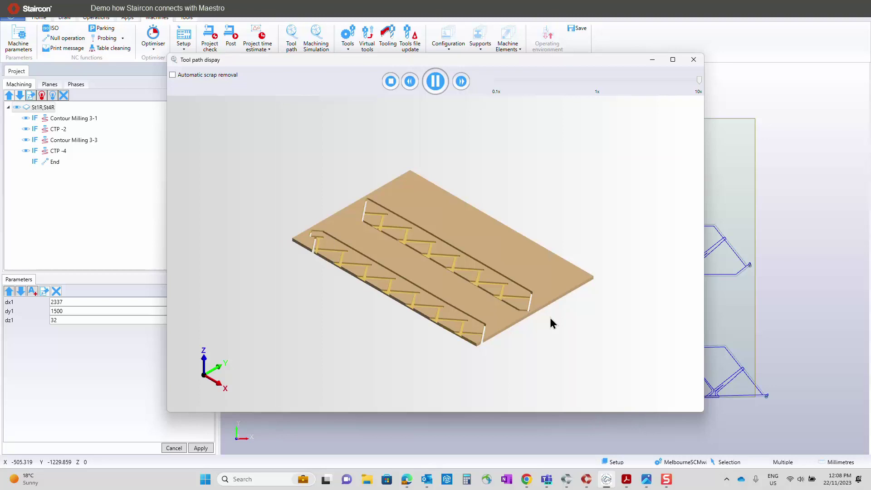
click(693, 59)
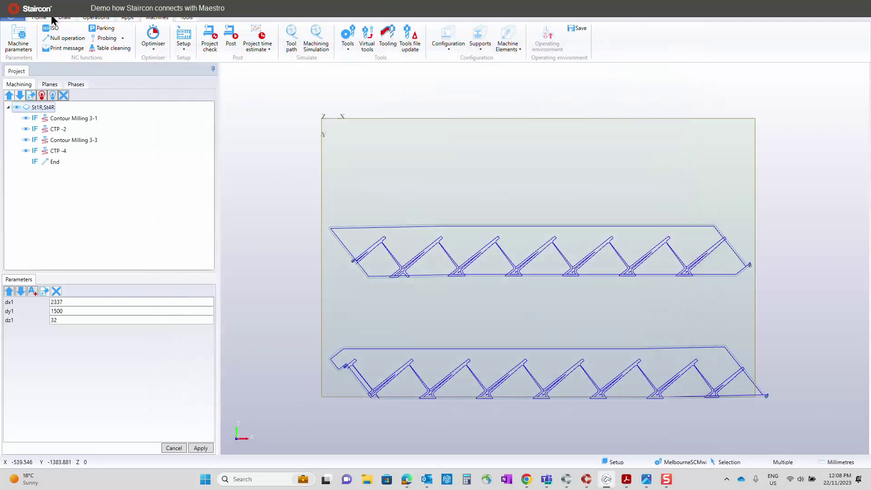
- Close the current straight-strings project
click(41, 18)
click(85, 40)
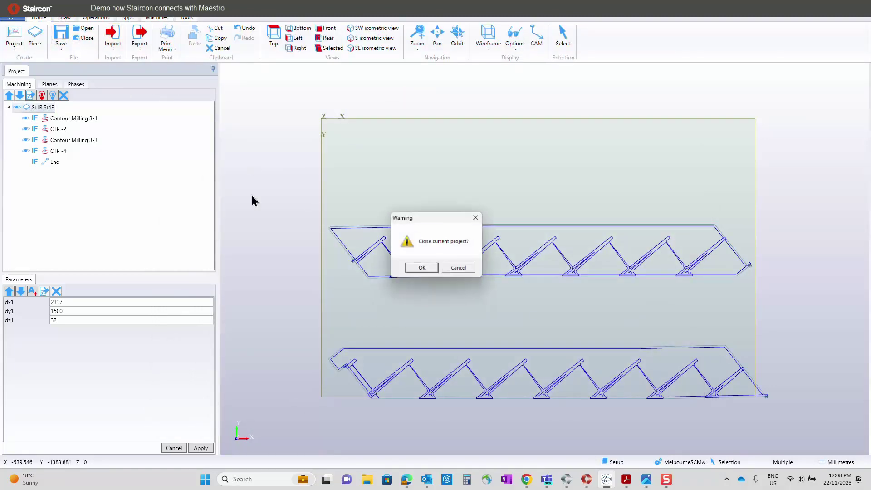
click(424, 265)
- Import the St3R_1.xcs curved-string script and save it as St3R_1.pgmx
click(119, 44)
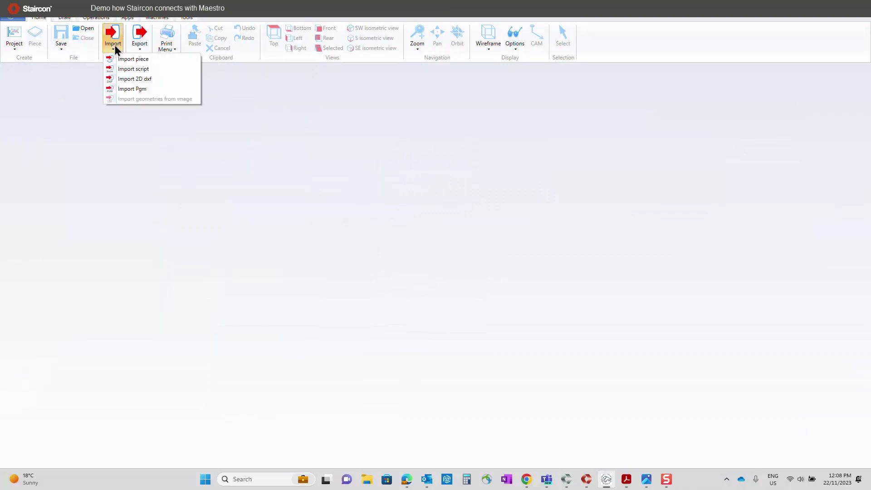
click(128, 69)
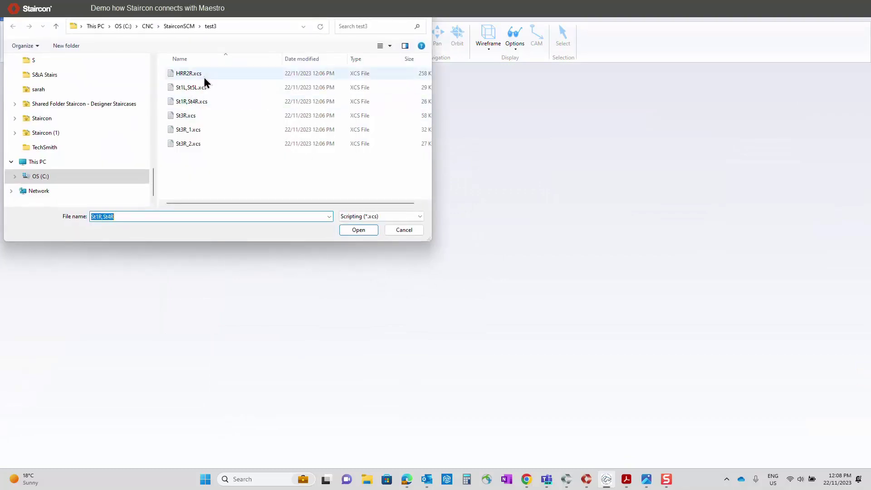
click(203, 115)
click(211, 131)
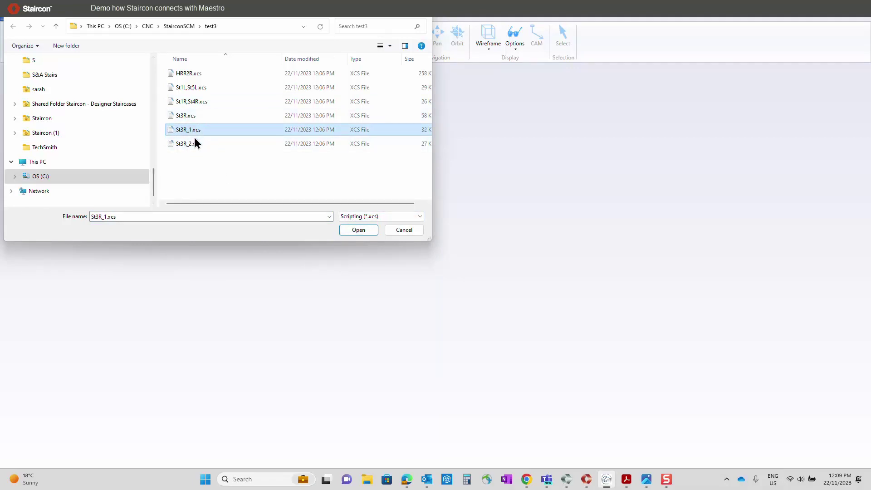
click(358, 230)
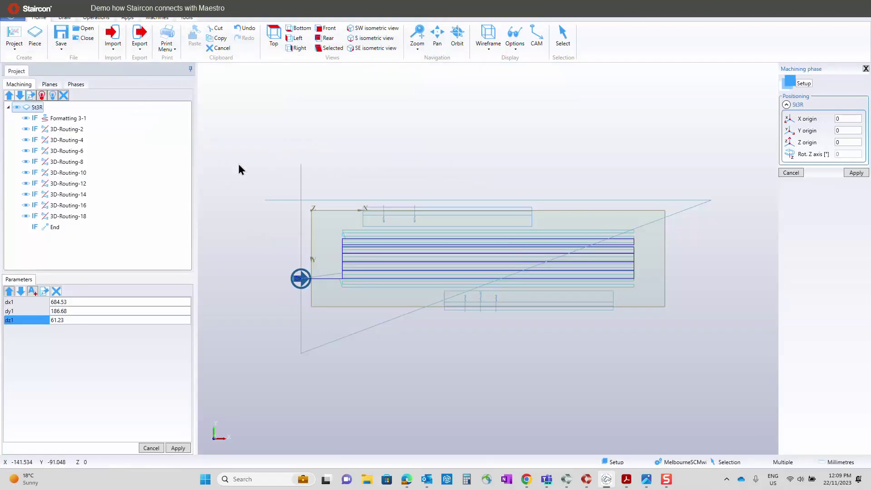
click(60, 35)
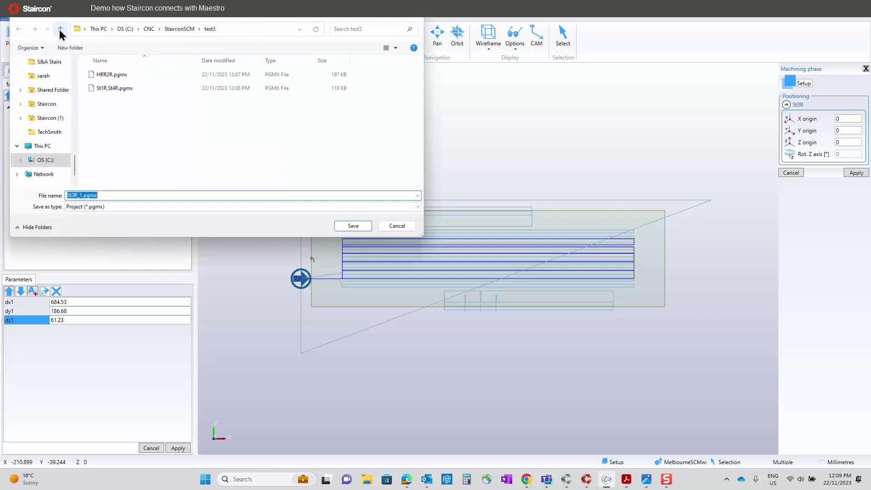
click(370, 230)
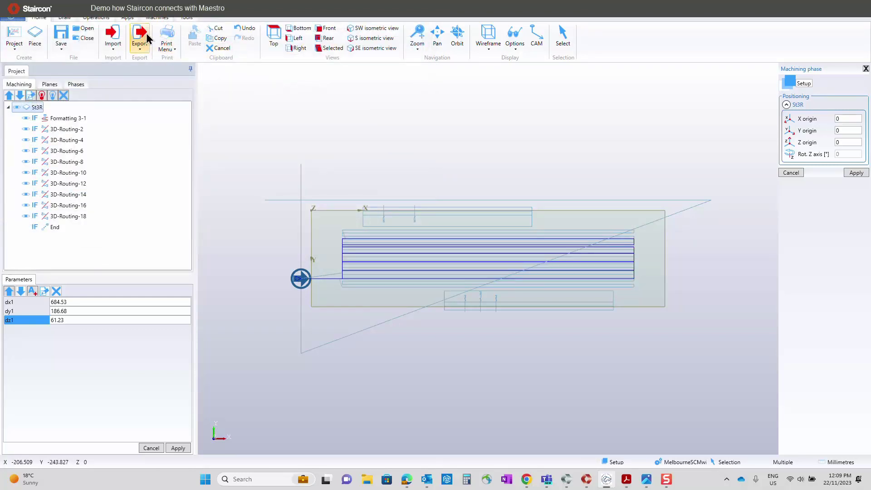
- Play the St3R_1 machining simulation at close to 10x speed
click(157, 18)
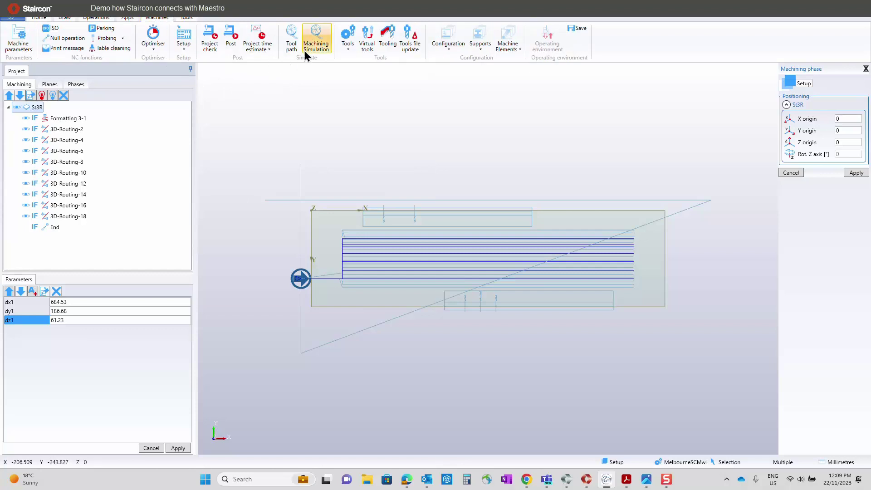
click(318, 36)
click(436, 80)
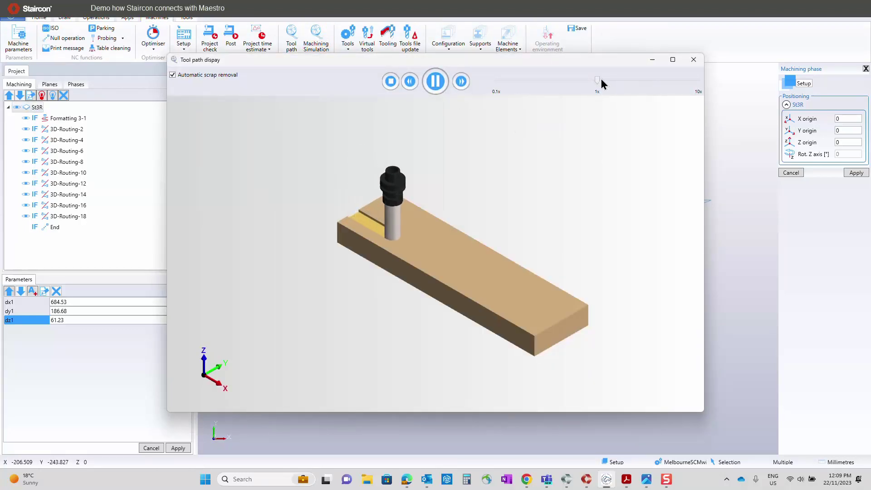
drag(595, 81, 688, 81)
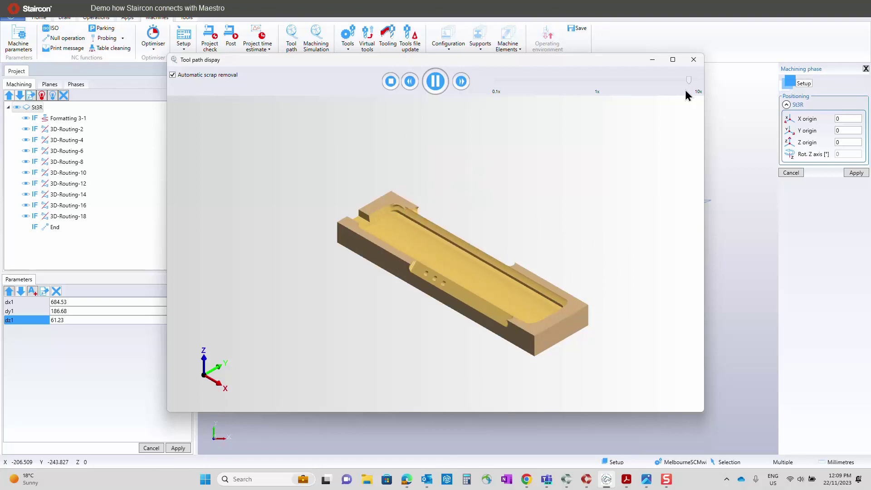
- Close the simulation and replace the current project with the St3R_2.xcs script
click(699, 60)
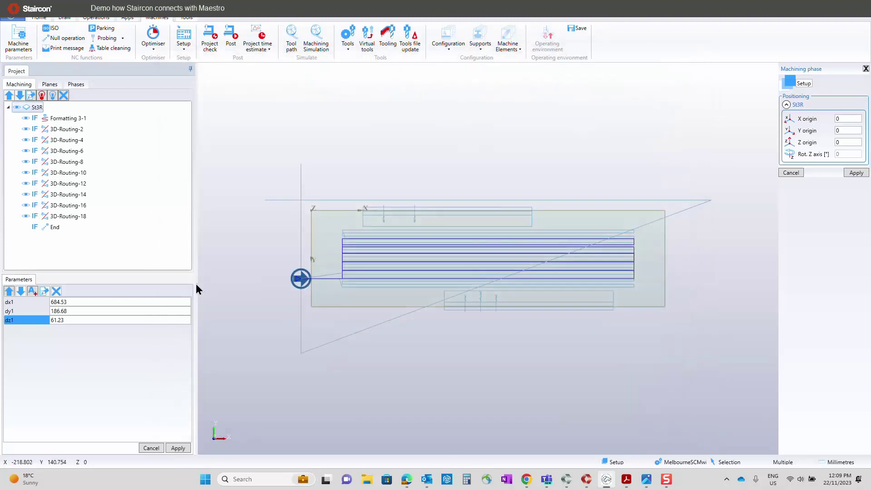
click(39, 18)
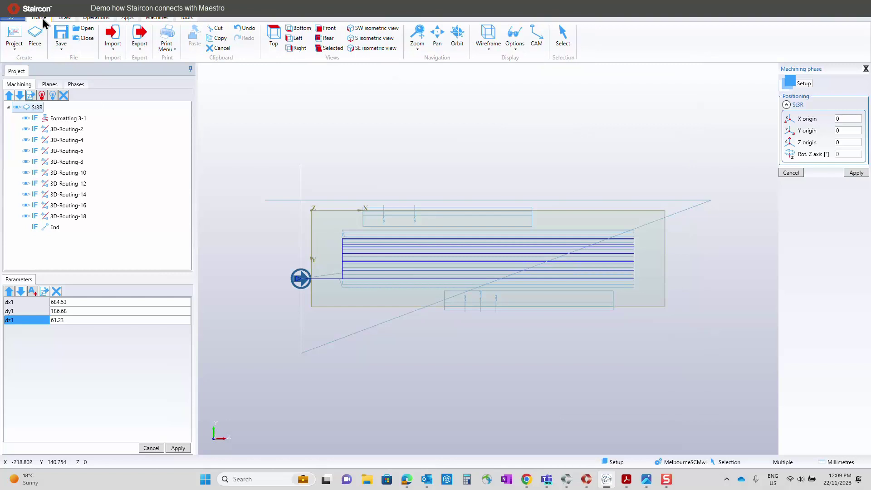
click(112, 41)
click(130, 68)
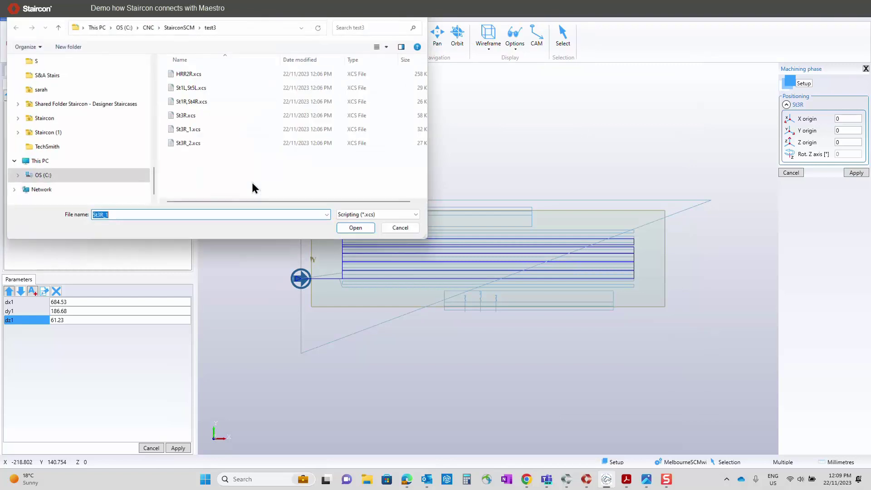
click(200, 102)
click(200, 131)
click(195, 144)
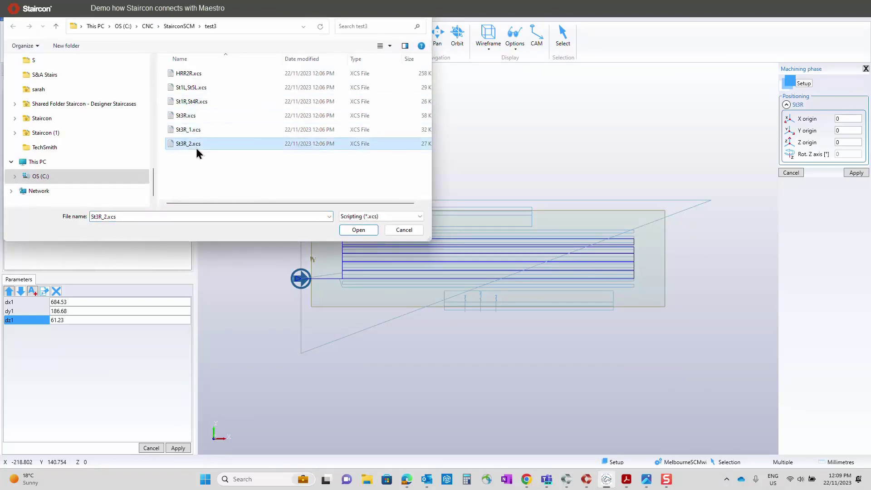
click(366, 230)
click(422, 269)
- Save the project as St3R_2.pgmx and simulate its machining at near 10x speed
click(60, 39)
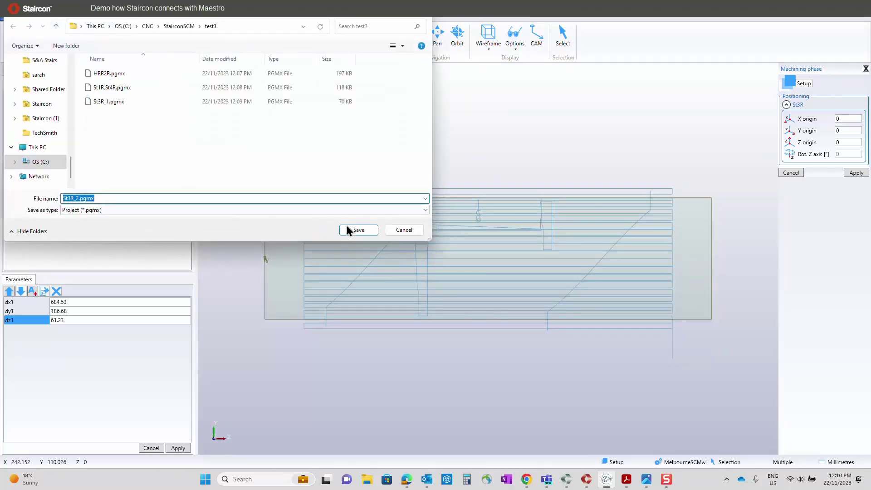
click(356, 229)
click(156, 19)
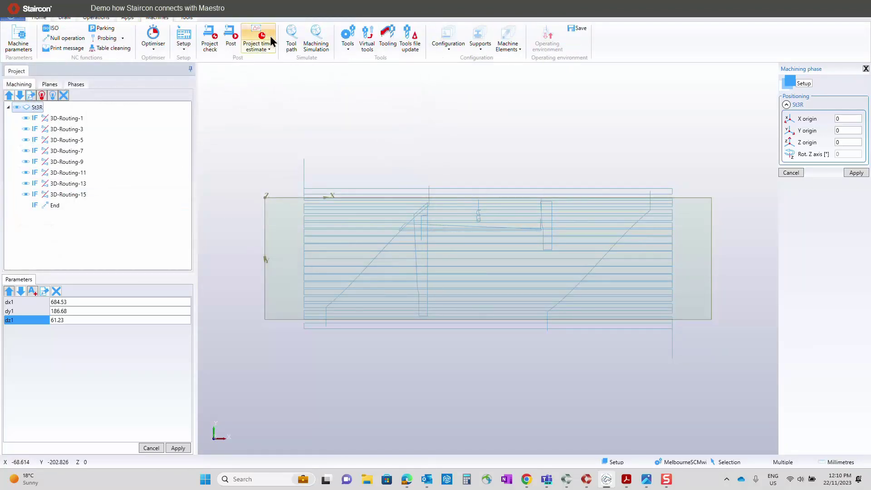
click(316, 38)
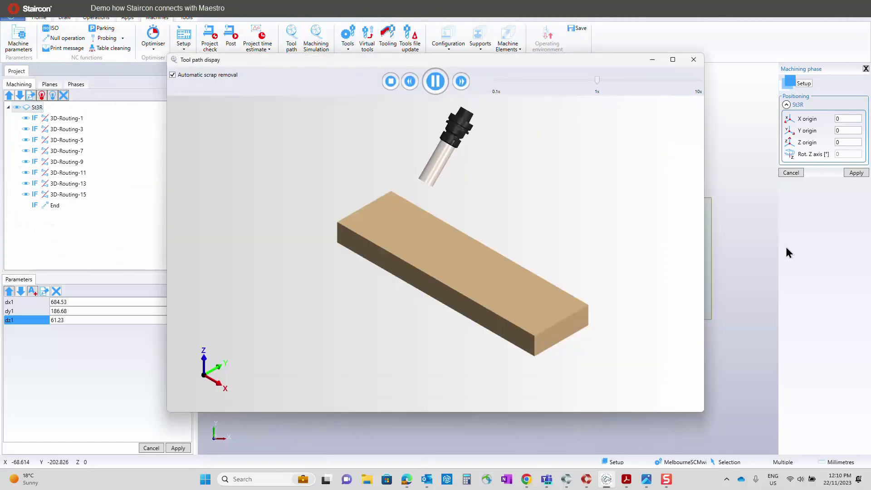
drag(597, 80, 684, 83)
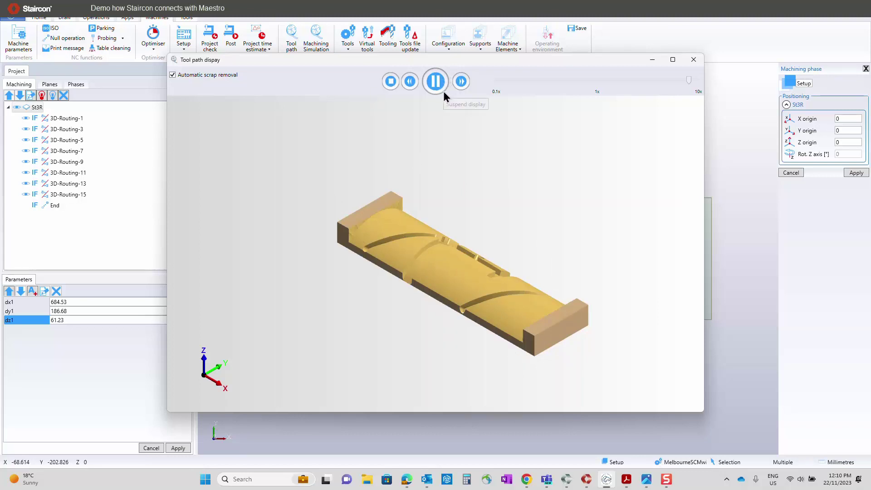
click(566, 479)
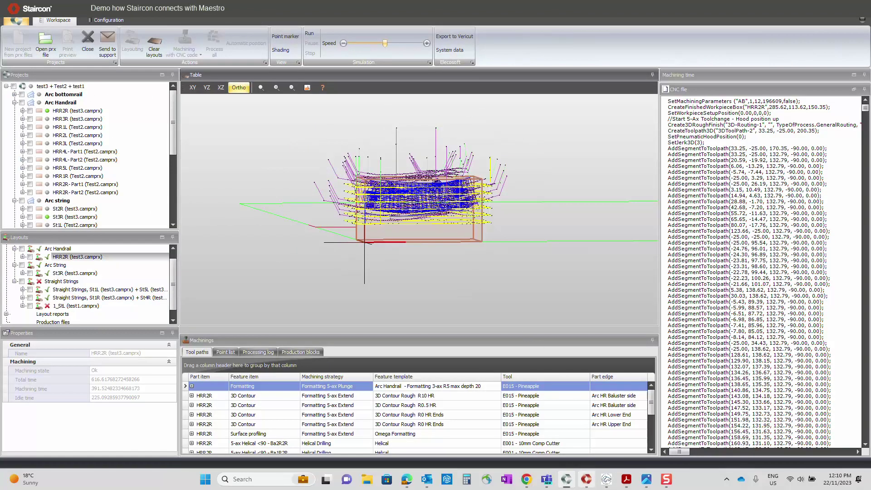
- View the U-shaped stair design in 3D in Staircon, then return to Maestro's St3R curved string simulation
click(588, 482)
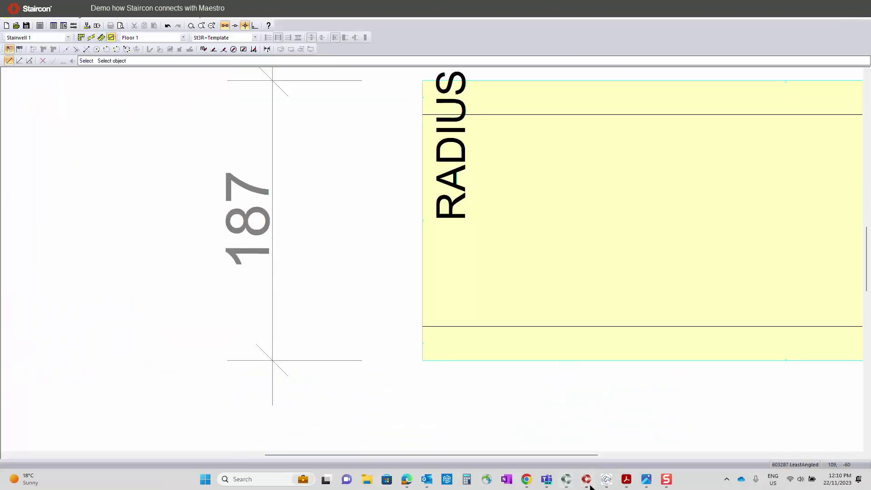
click(101, 37)
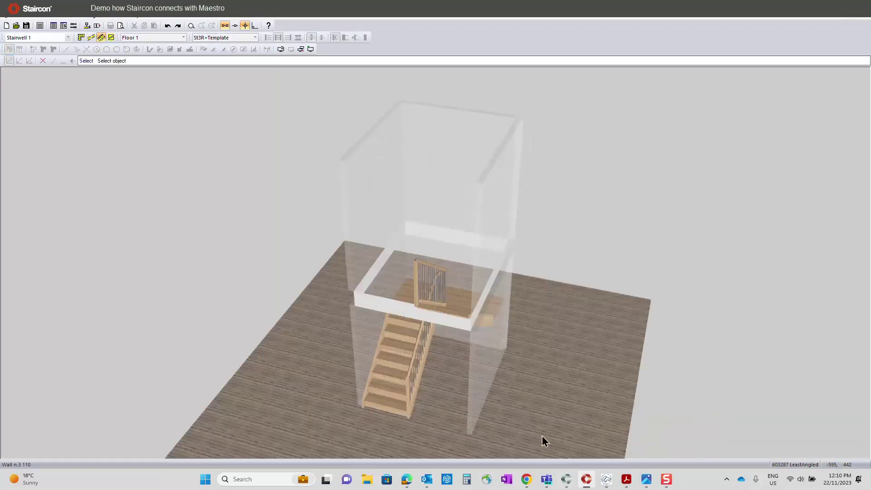
click(606, 479)
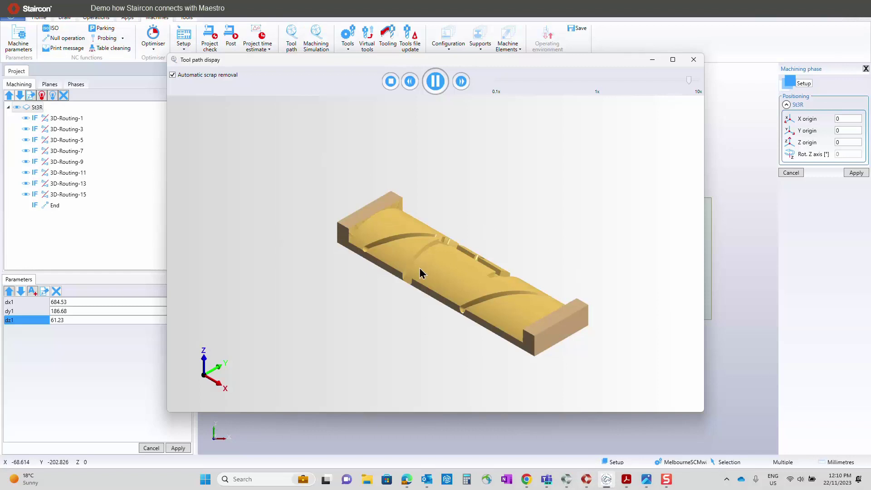